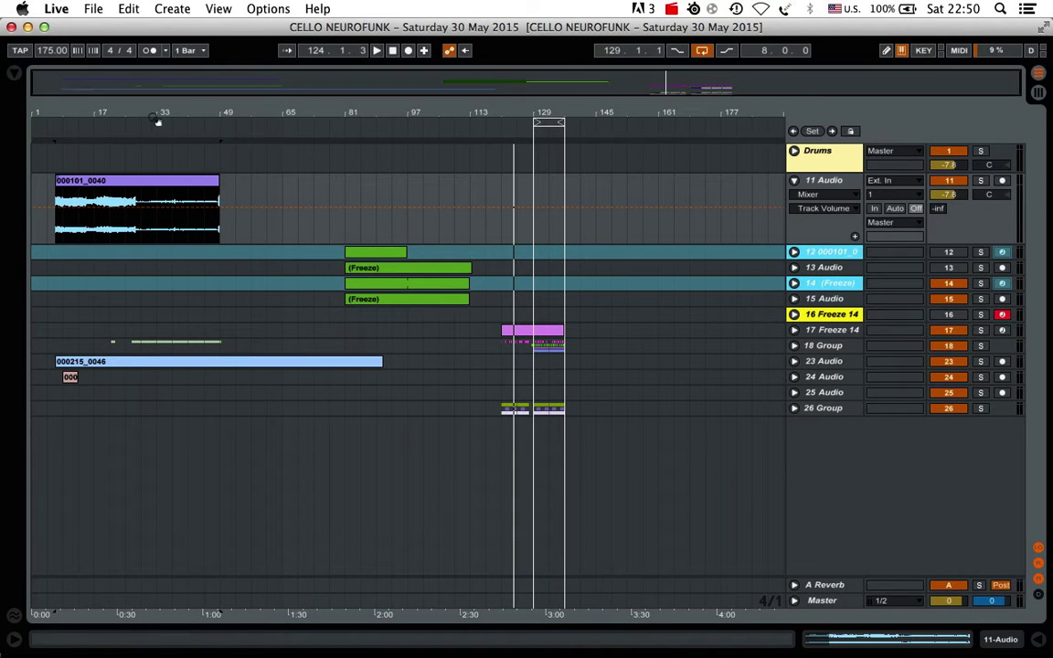
# Step: Duplicate the 000101_0040 clip on the 11 Audio track and place the copy directly after the original at bar 49
pyautogui.moveTo(67, 109); pyautogui.dragTo(162, 172)
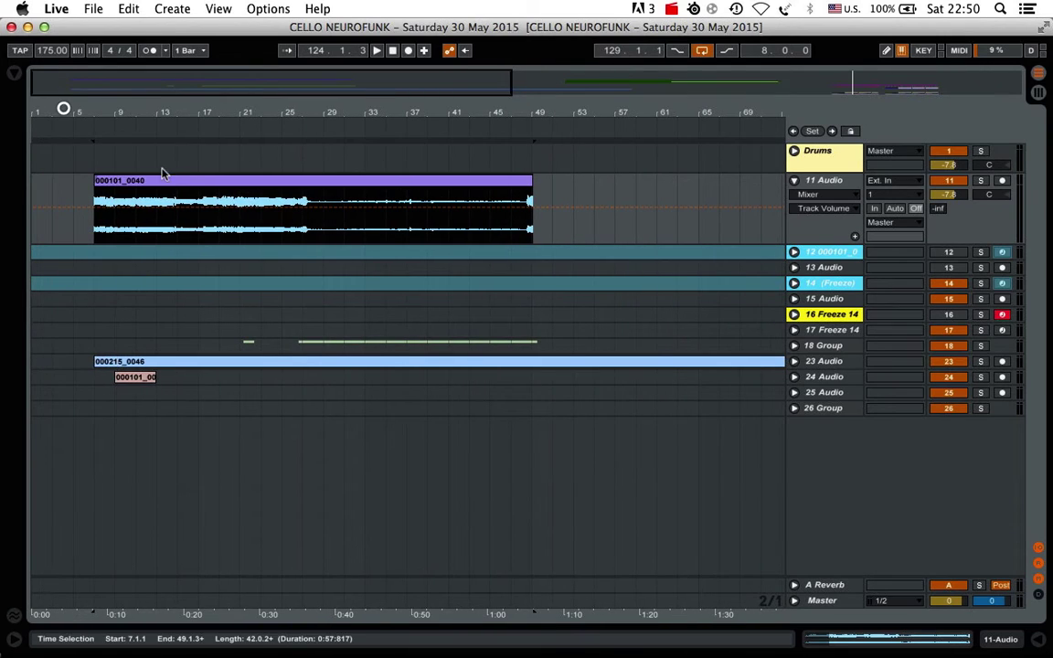
pyautogui.click(161, 181)
pyautogui.doubleClick(161, 181)
pyautogui.click(1040, 638)
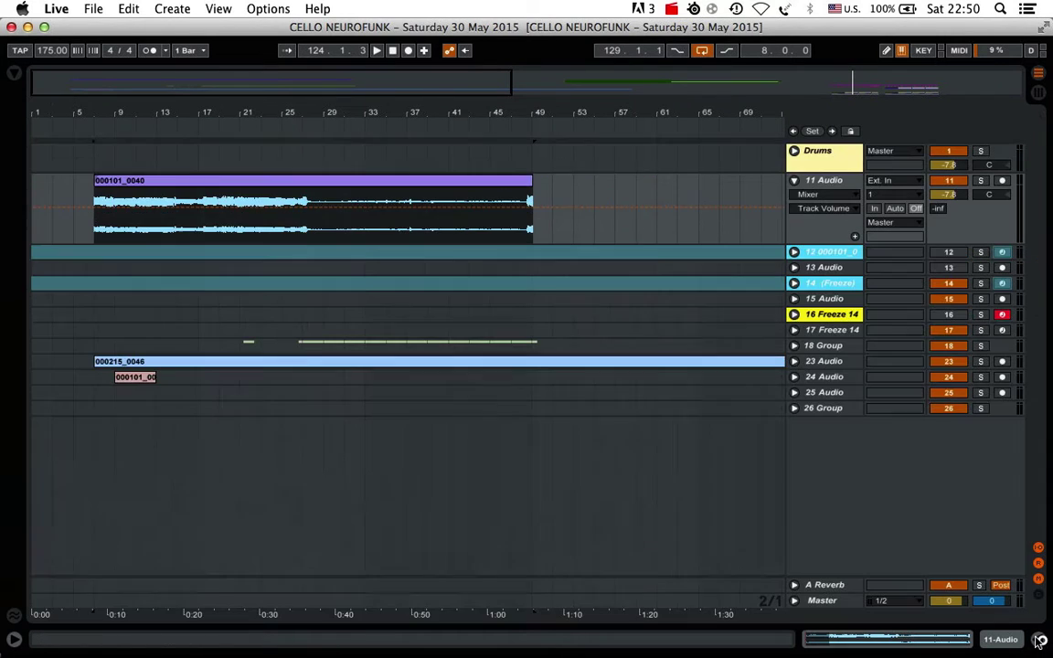
pyautogui.moveTo(521, 111); pyautogui.dragTo(517, 104)
pyautogui.moveTo(205, 181); pyautogui.dragTo(455, 184)
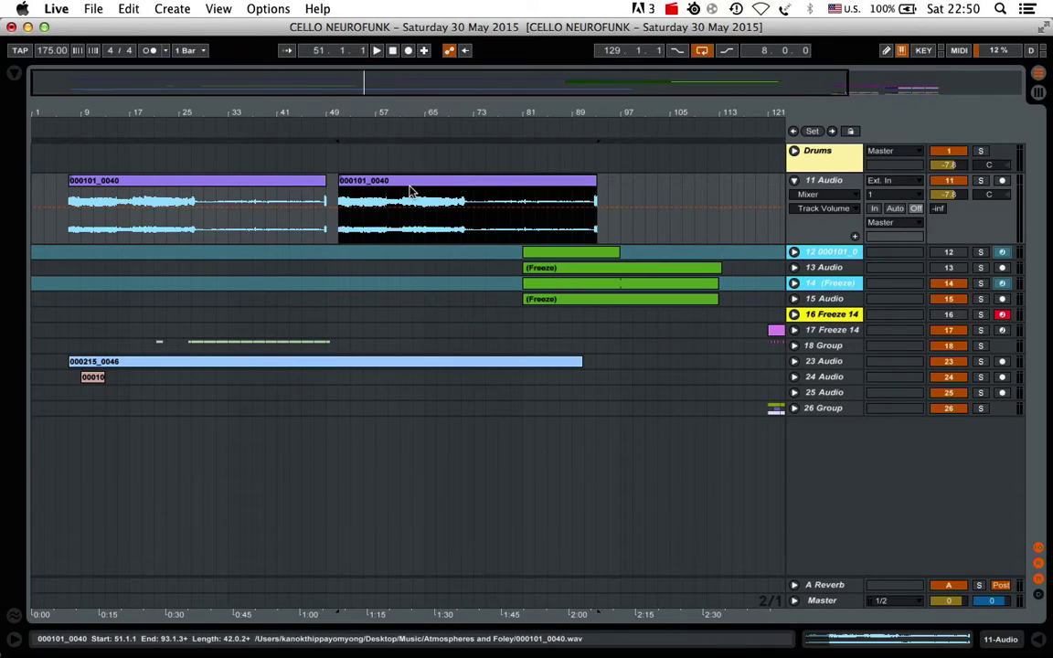
pyautogui.moveTo(381, 189); pyautogui.dragTo(356, 180)
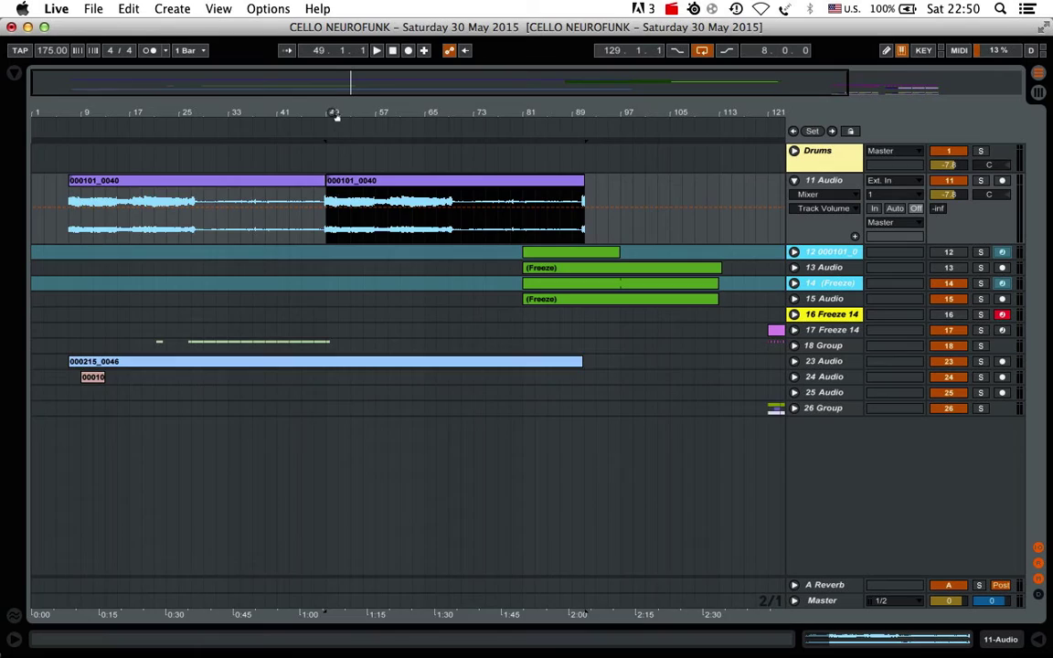
pyautogui.moveTo(335, 114)
pyautogui.mouseDown()
pyautogui.moveTo(336, 178)
pyautogui.moveTo(332, 104)
pyautogui.mouseUp()
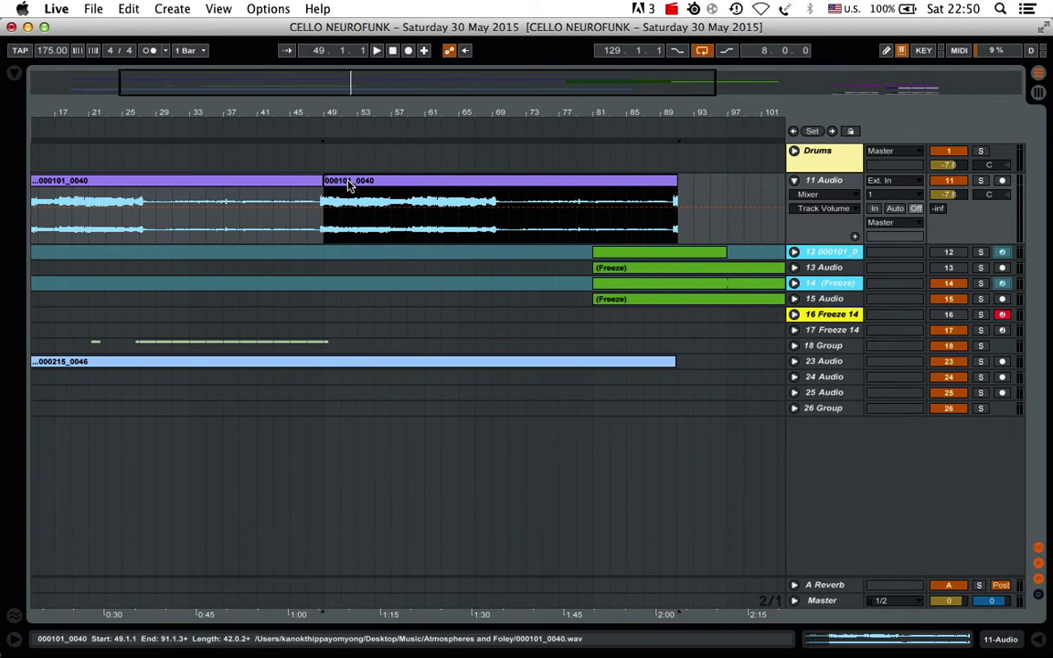
pyautogui.moveTo(358, 115); pyautogui.dragTo(353, 105)
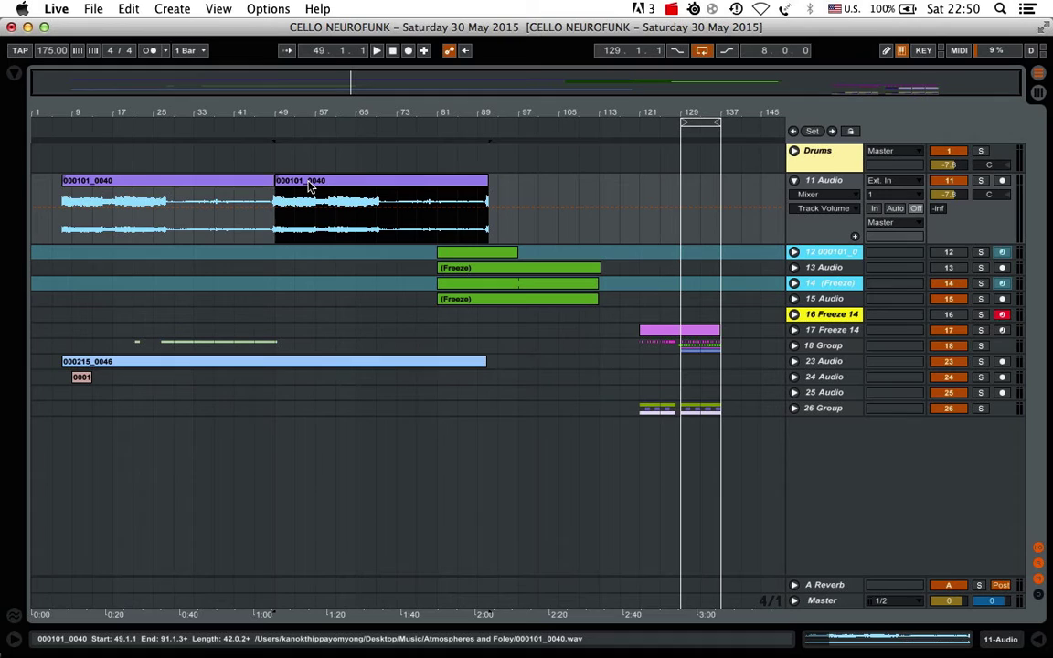
# Step: Reset the transposition of the second 000101_0040 clip to 0 st
pyautogui.doubleClick(450, 182)
pyautogui.click(97, 551)
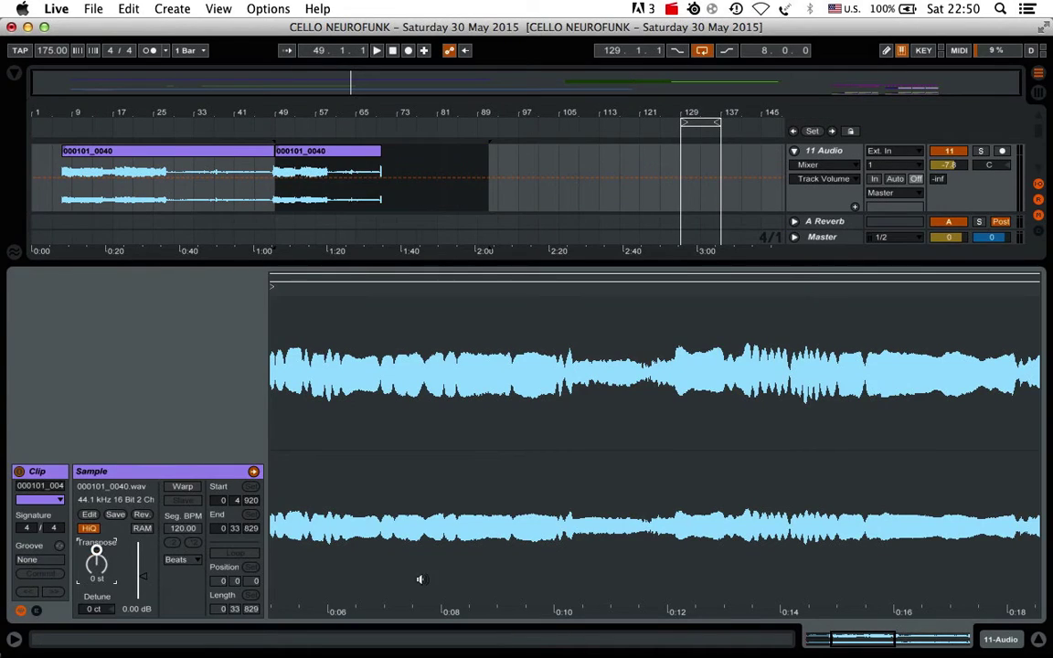
pyautogui.click(1041, 639)
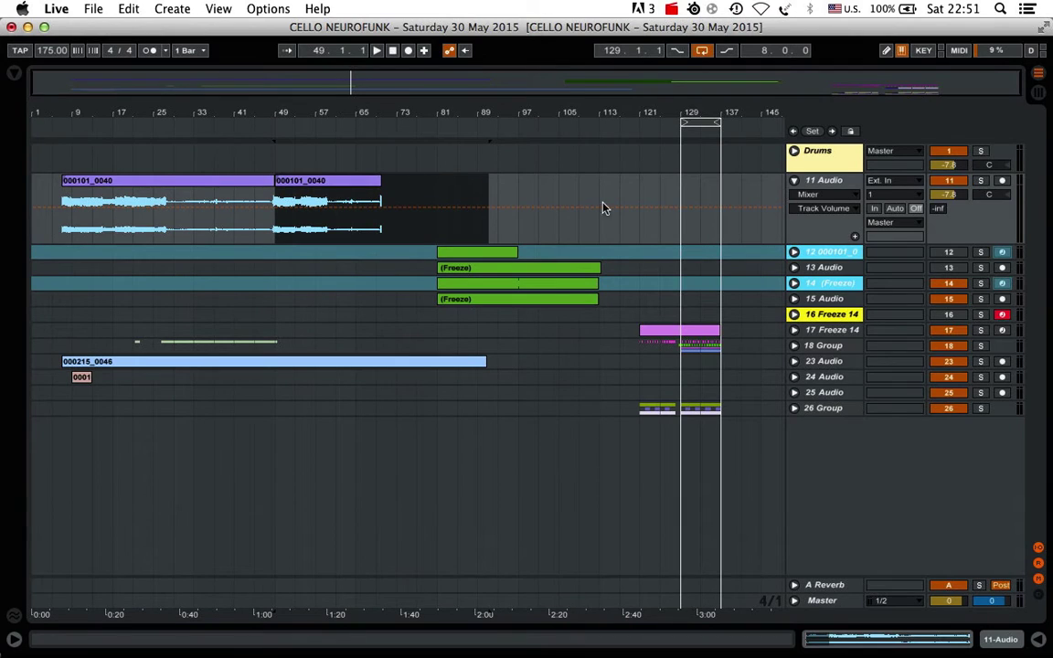
# Step: Set the audio output device to Multi-Output Device (0 In, 2 Out) in the preferences
pyautogui.press('super+comma')
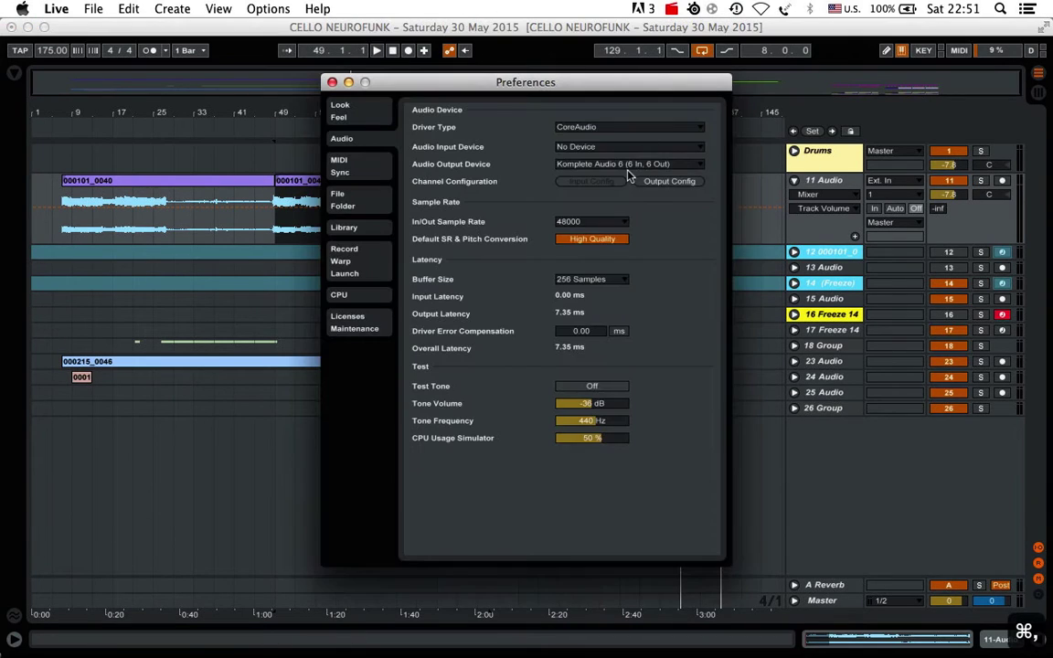
pyautogui.click(623, 164)
pyautogui.click(612, 189)
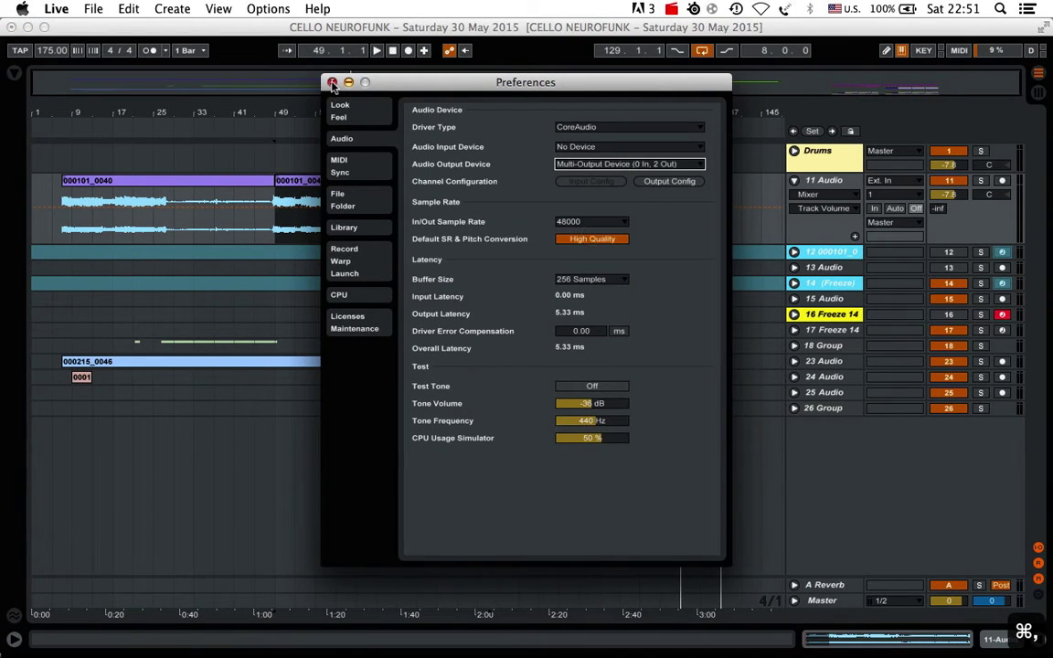
pyautogui.click(332, 82)
# Step: Solo the 11 Audio track, listen to the second 000101_0040 clip from bar 49, and unsolo the track
pyautogui.click(979, 180)
pyautogui.click(346, 180)
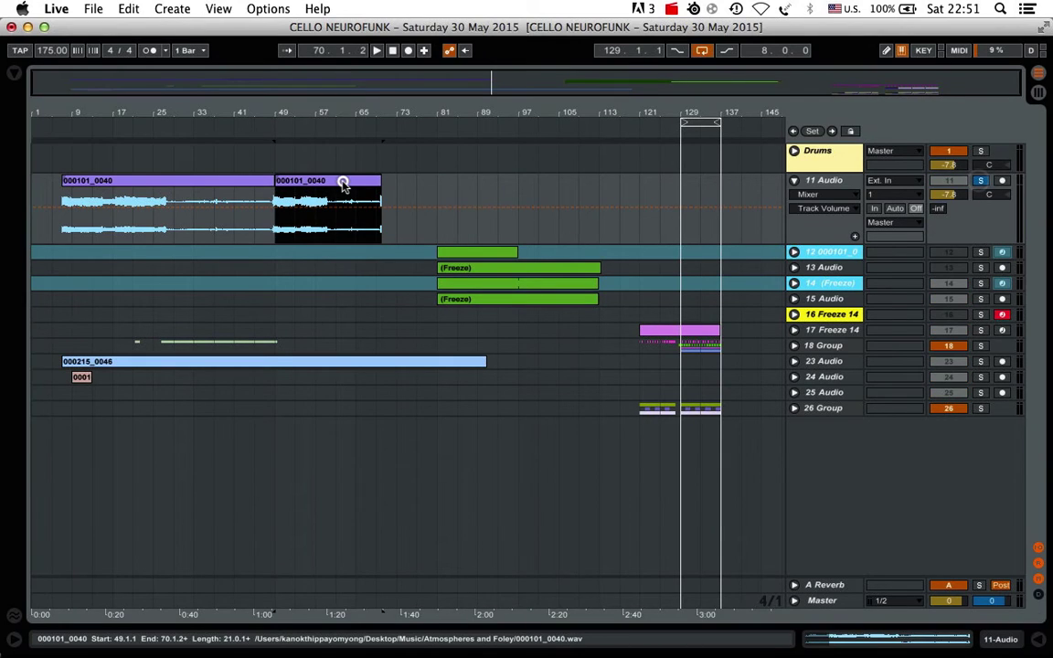
pyautogui.press('space')
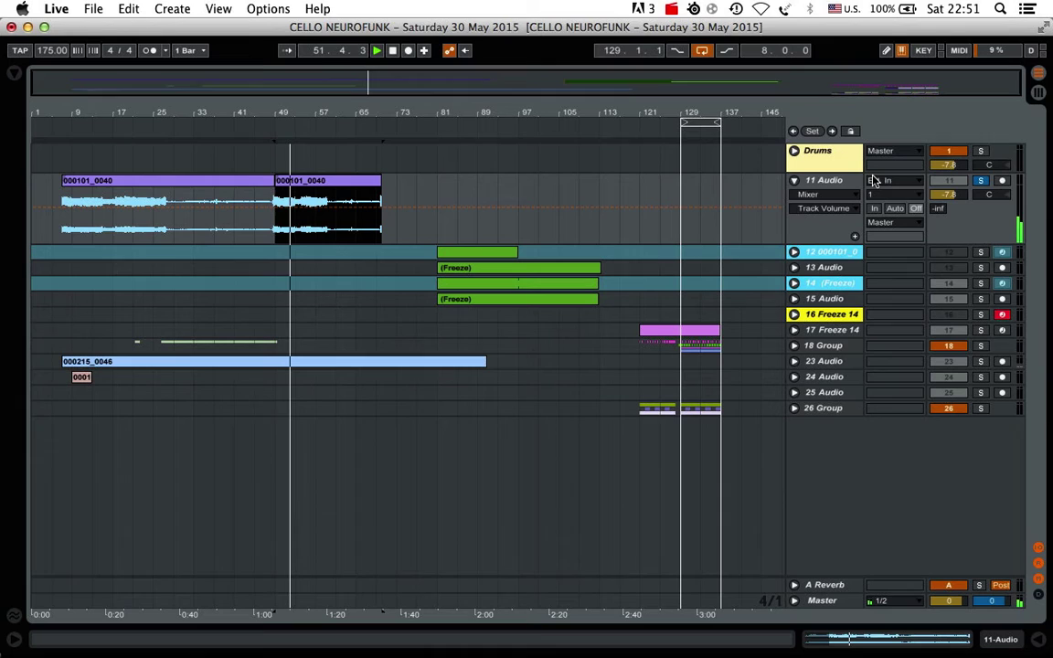
pyautogui.click(980, 181)
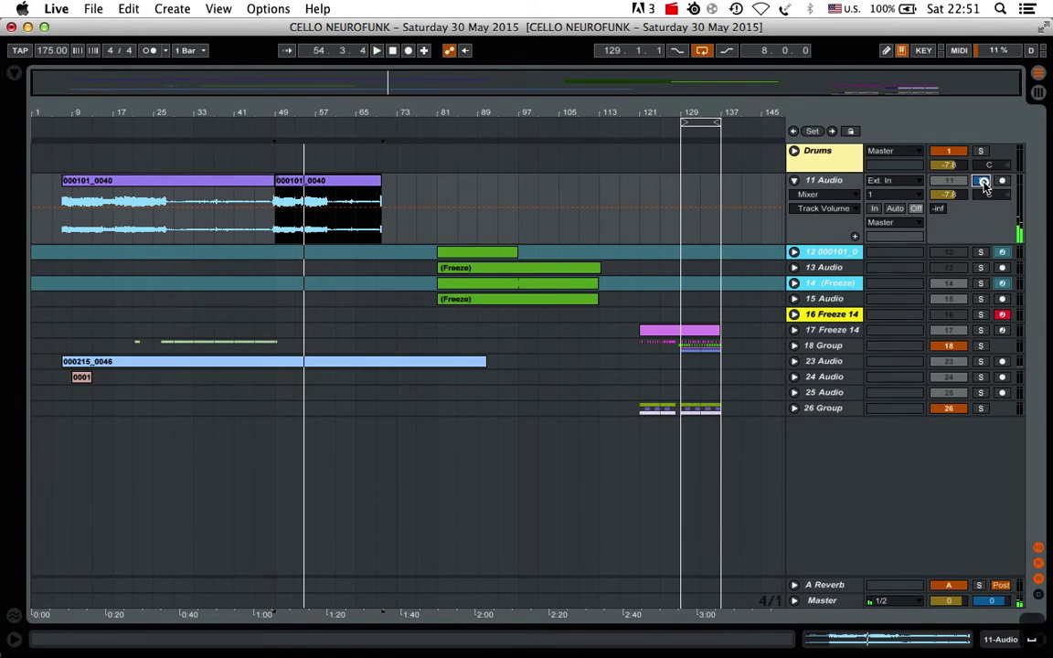
pyautogui.moveTo(293, 108); pyautogui.dragTo(320, 200)
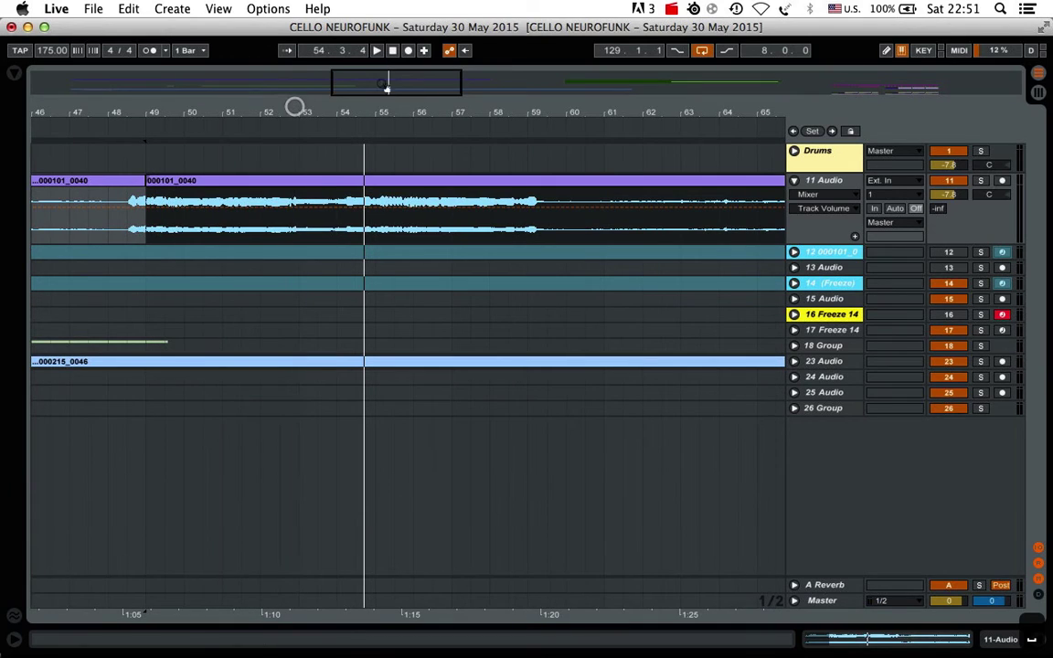
pyautogui.moveTo(235, 110); pyautogui.dragTo(264, 122)
pyautogui.moveTo(58, 116); pyautogui.dragTo(254, 169)
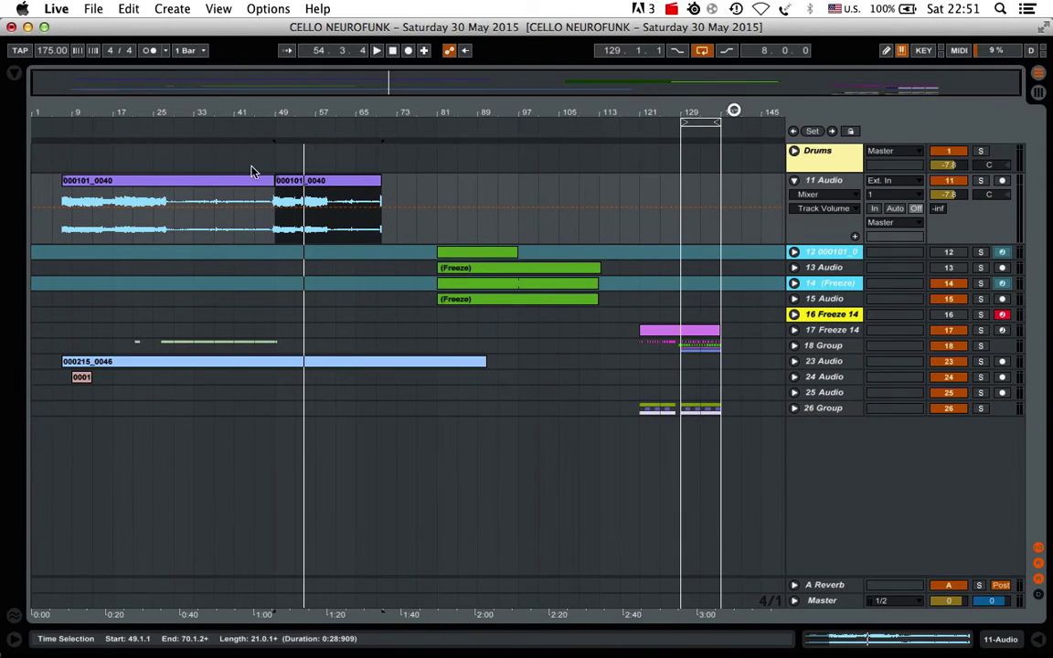
# Step: Set the sampler's Spread to 5 % on the soloed 16 Freeze 14 track while auditioning notes, and inspect its sample loop
pyautogui.click(979, 315)
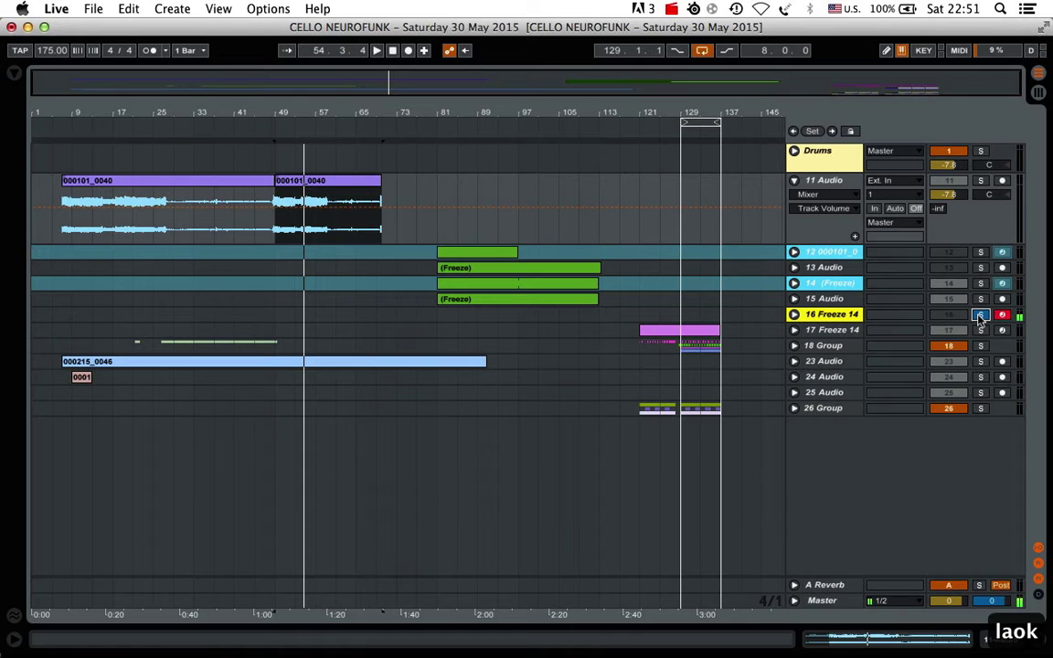
pyautogui.doubleClick(846, 315)
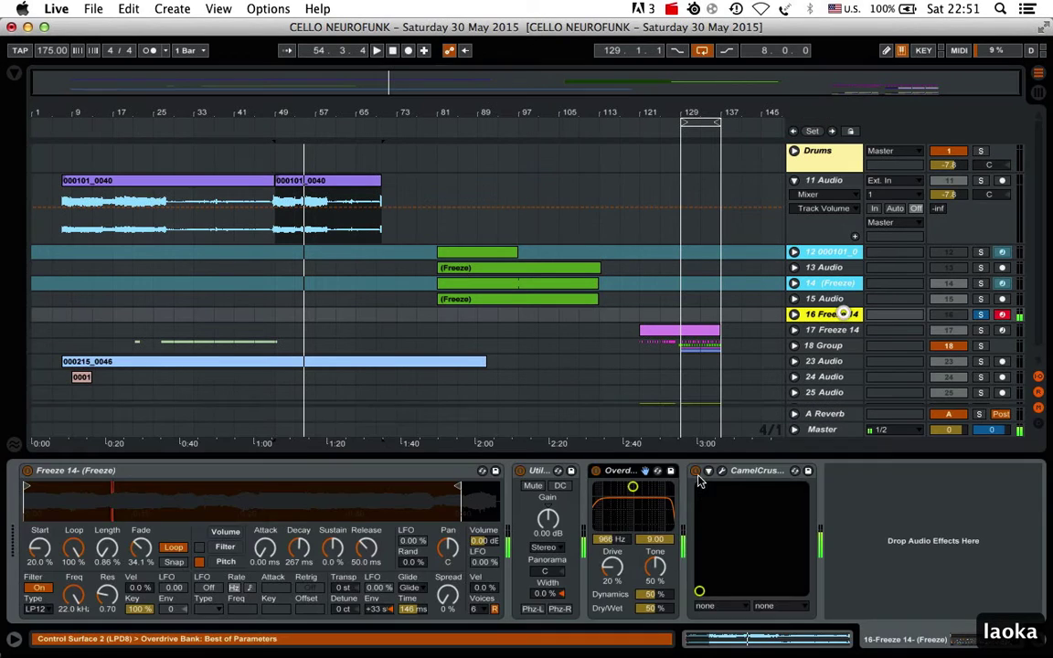
pyautogui.press('a')
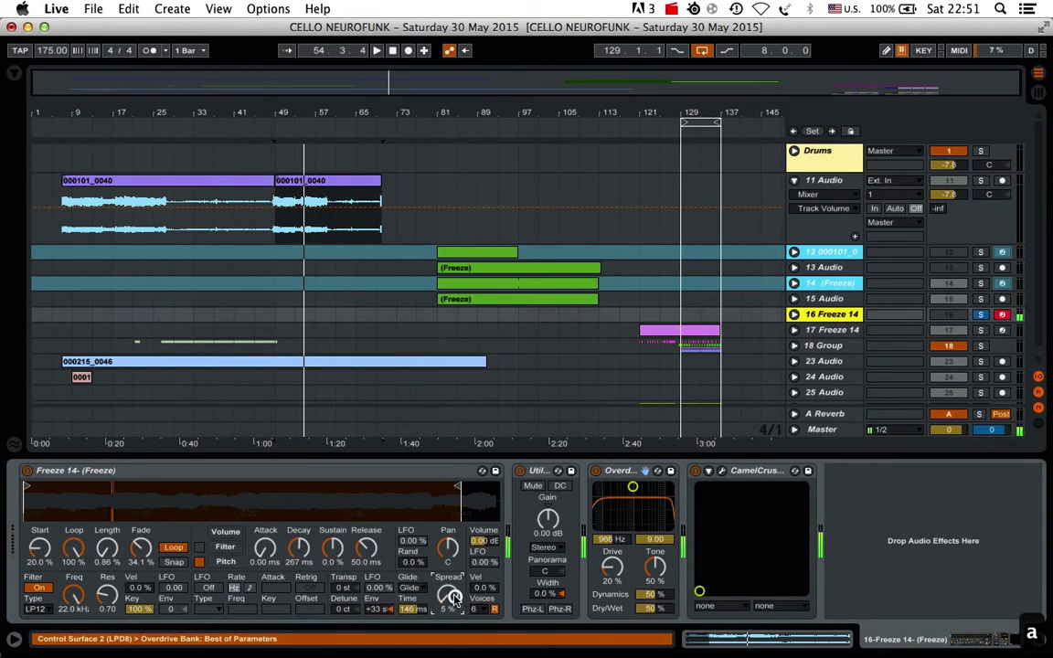
pyautogui.press('o')
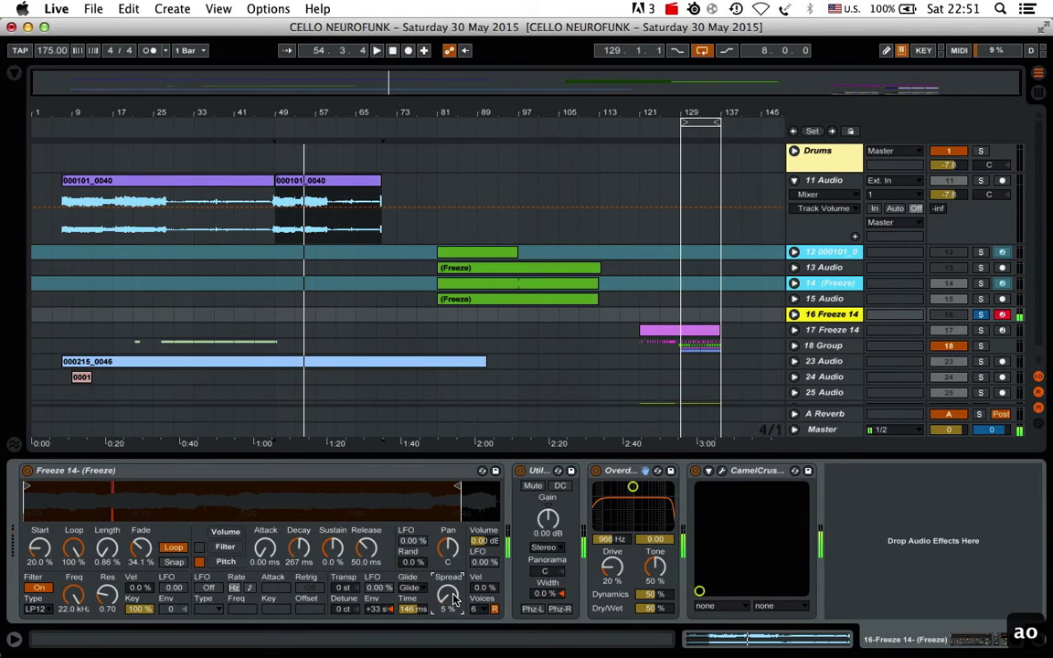
pyautogui.press('a')
pyautogui.press('o')
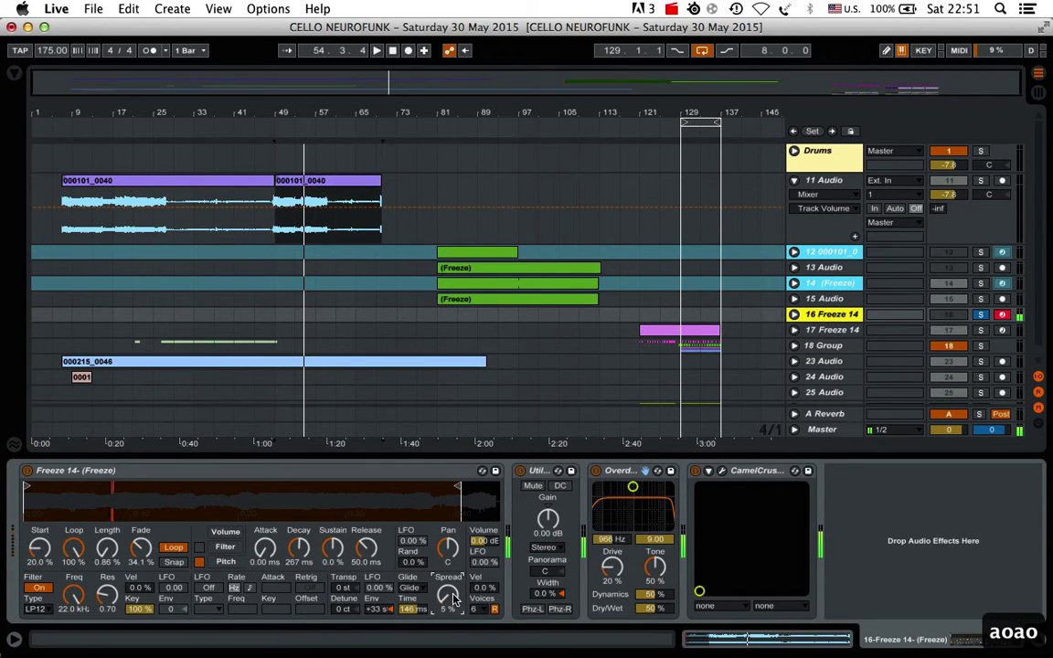
pyautogui.press('a')
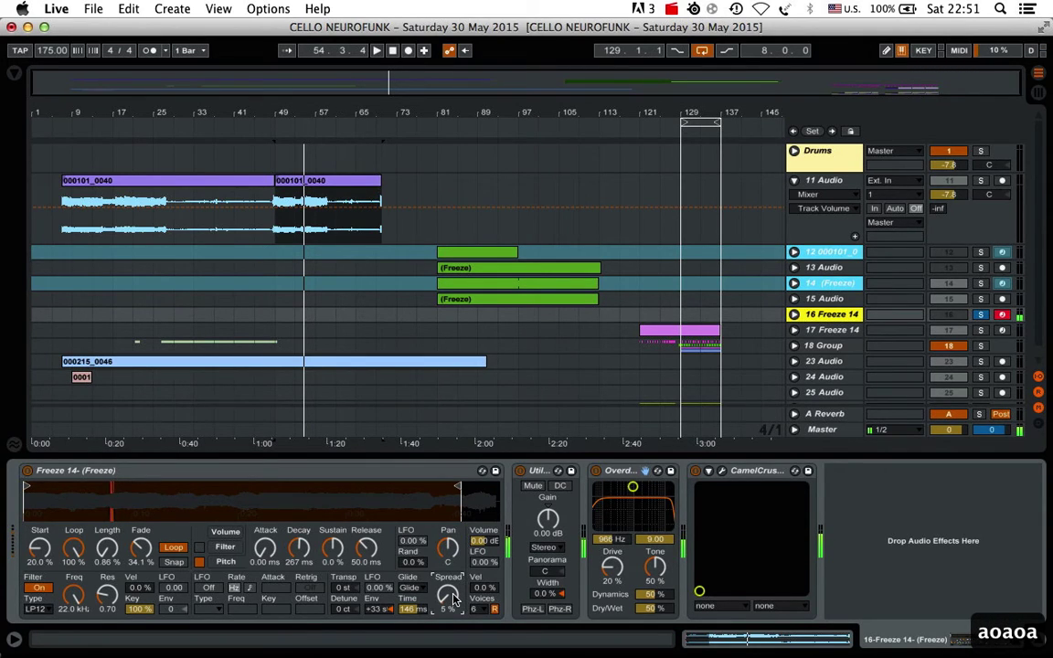
pyautogui.click(982, 315)
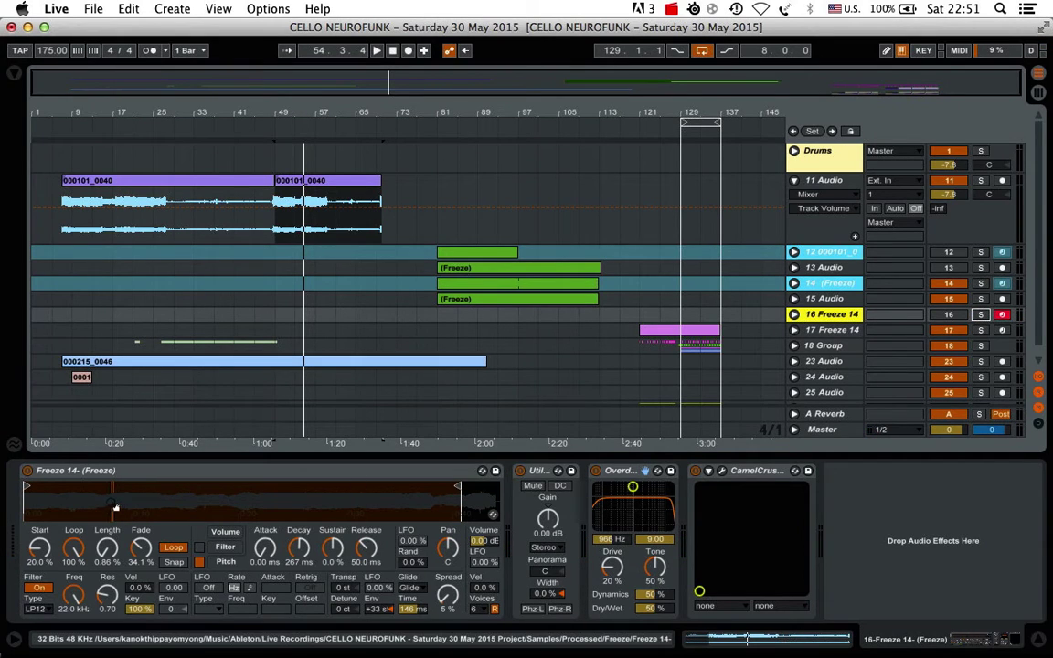
pyautogui.moveTo(115, 507); pyautogui.dragTo(110, 481)
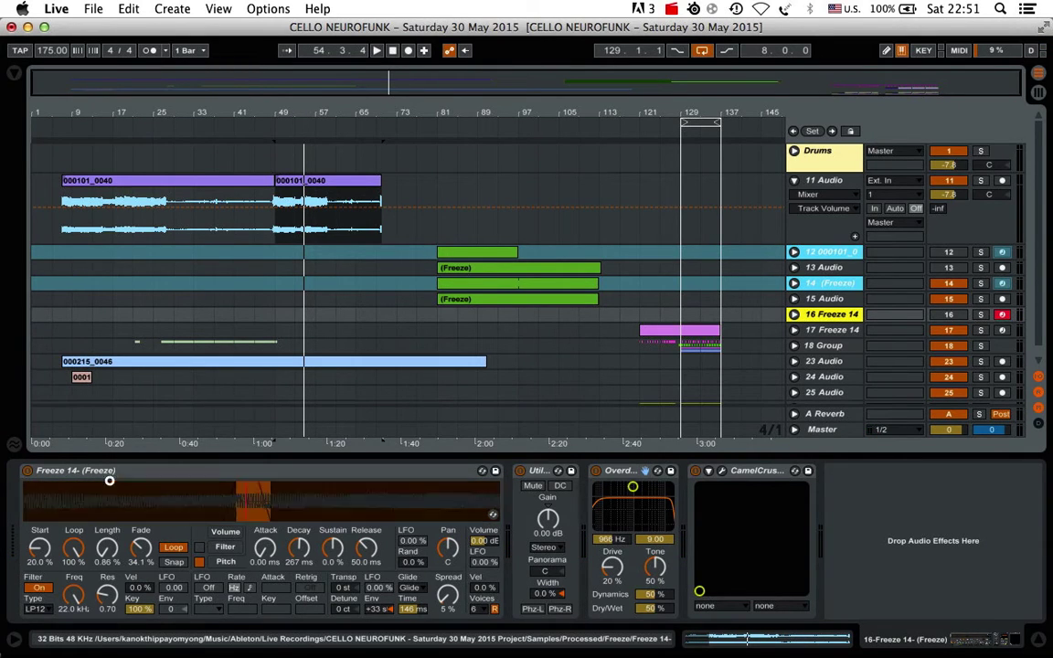
pyautogui.click(1044, 641)
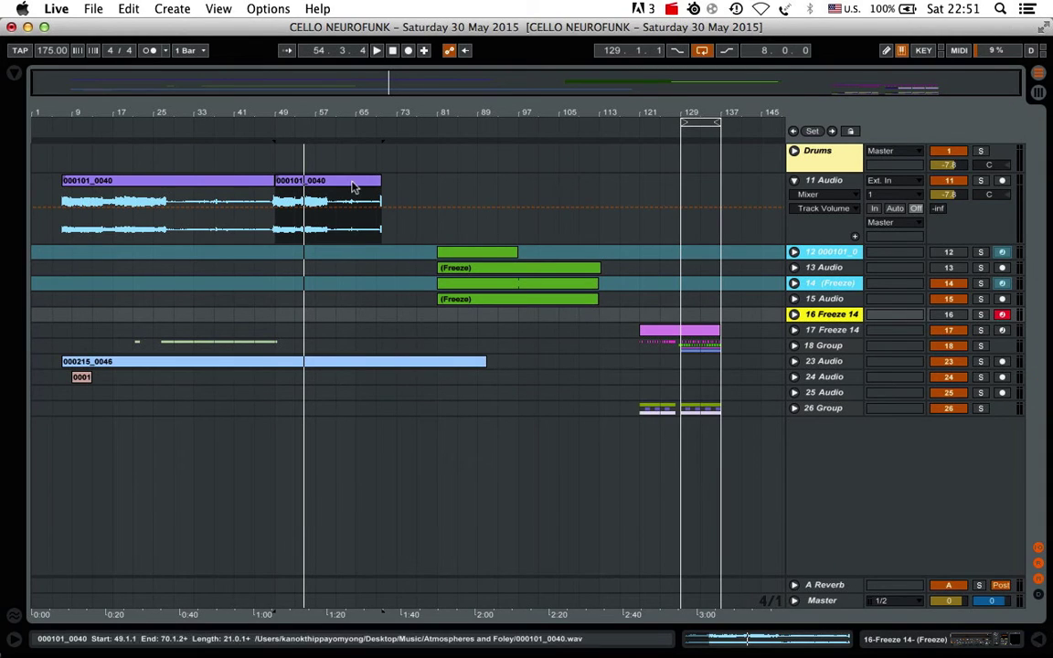
# Step: Delete the second 000101_0040 clip at bar 49 from the 11 Audio track
pyautogui.moveTo(296, 108)
pyautogui.mouseDown()
pyautogui.moveTo(308, 100)
pyautogui.moveTo(296, 106)
pyautogui.mouseUp()
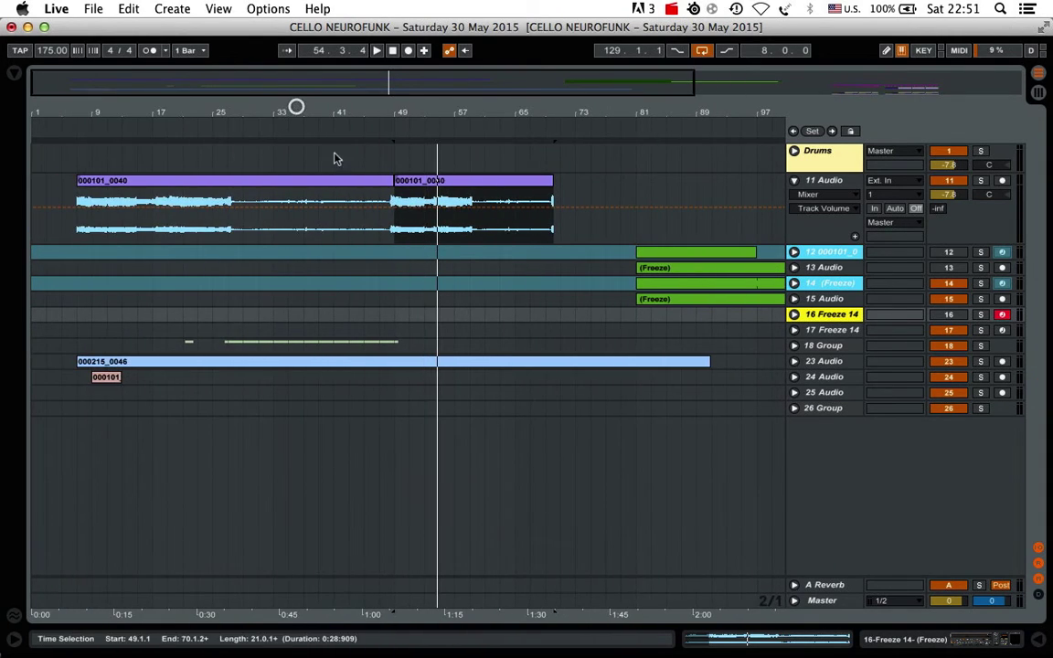
pyautogui.click(122, 179)
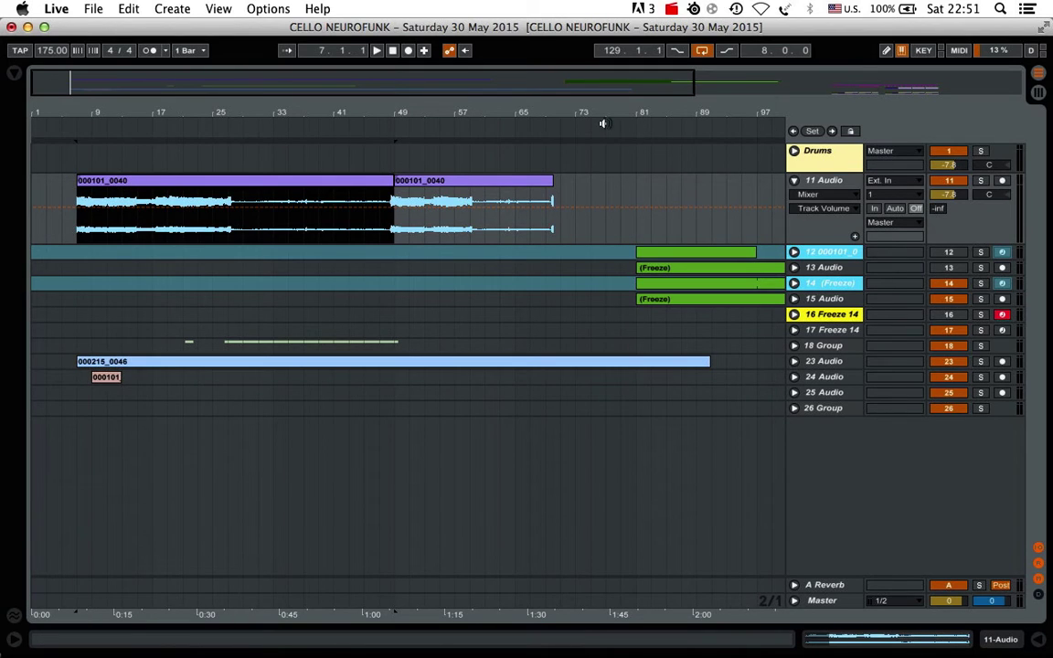
pyautogui.moveTo(107, 108); pyautogui.dragTo(83, 106)
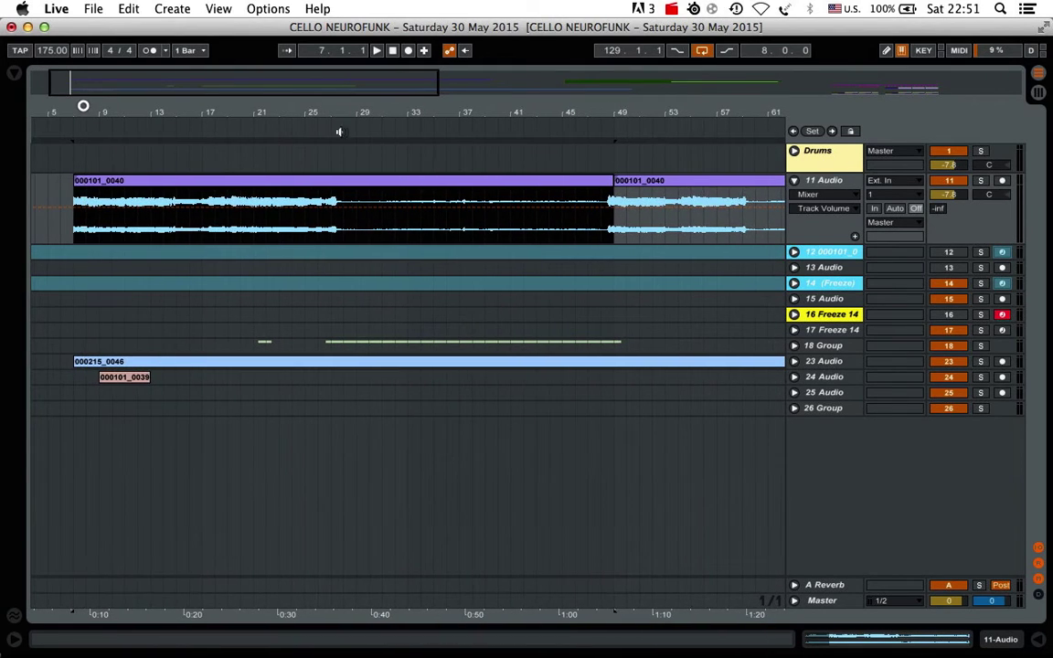
pyautogui.click(637, 179)
pyautogui.press('Delete')
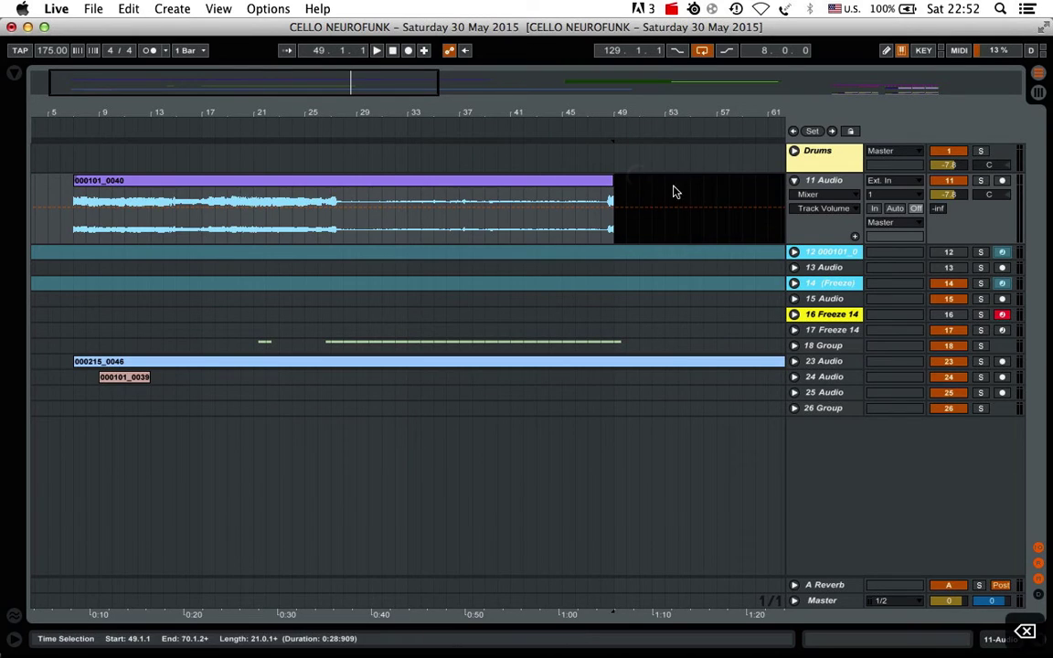
# Step: Examine the full waveform and sample settings of the remaining 000101_0040 clip
pyautogui.doubleClick(392, 180)
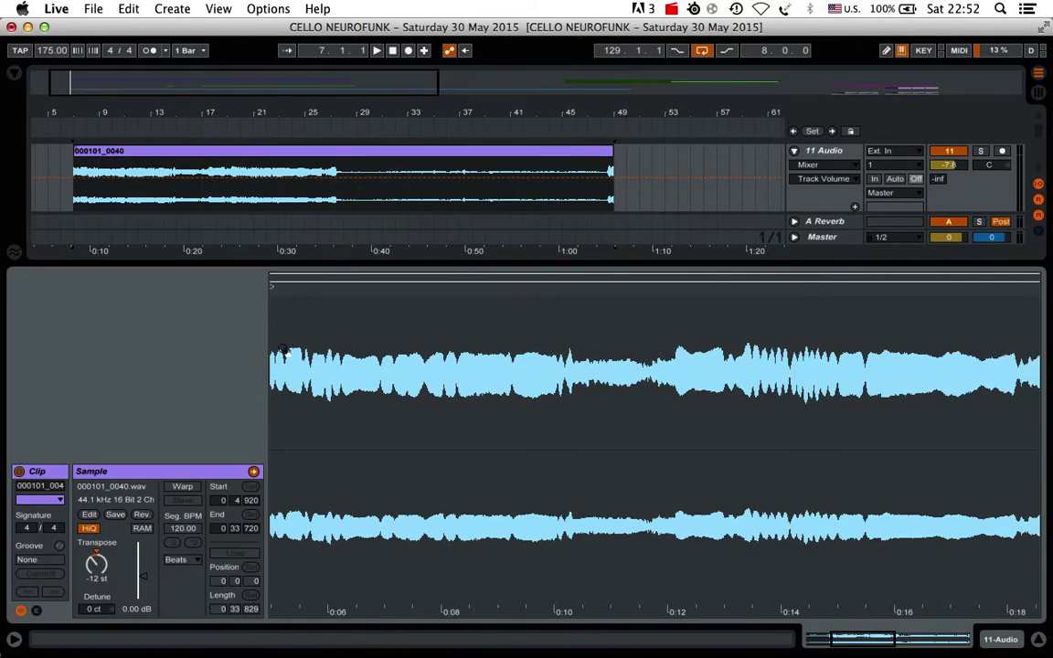
pyautogui.moveTo(299, 355); pyautogui.dragTo(301, 341)
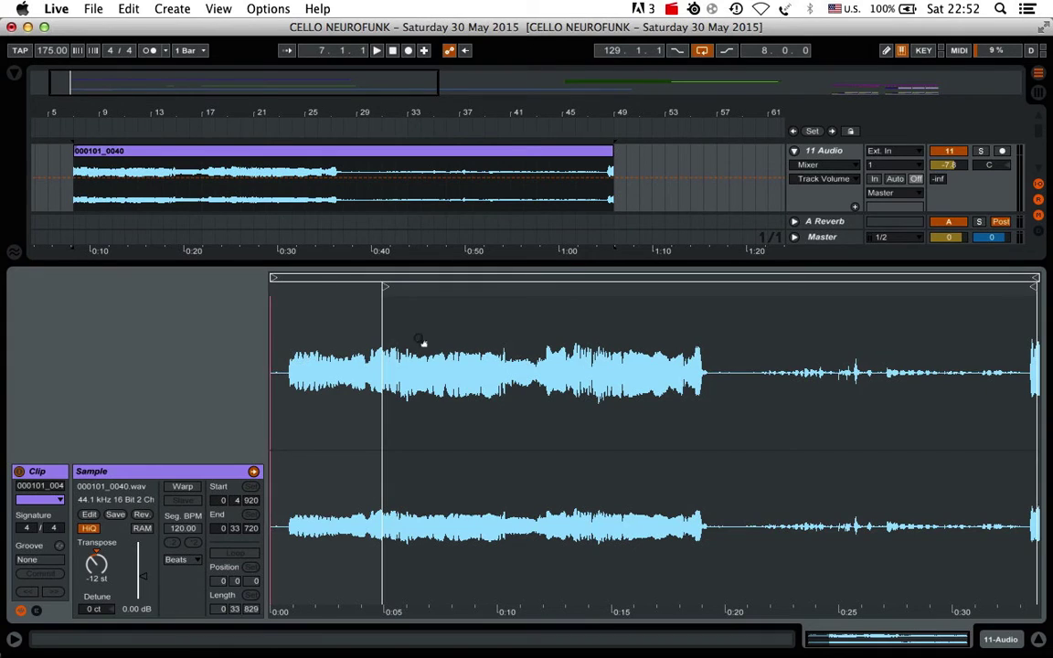
pyautogui.moveTo(423, 345); pyautogui.dragTo(386, 321)
pyautogui.click(337, 352)
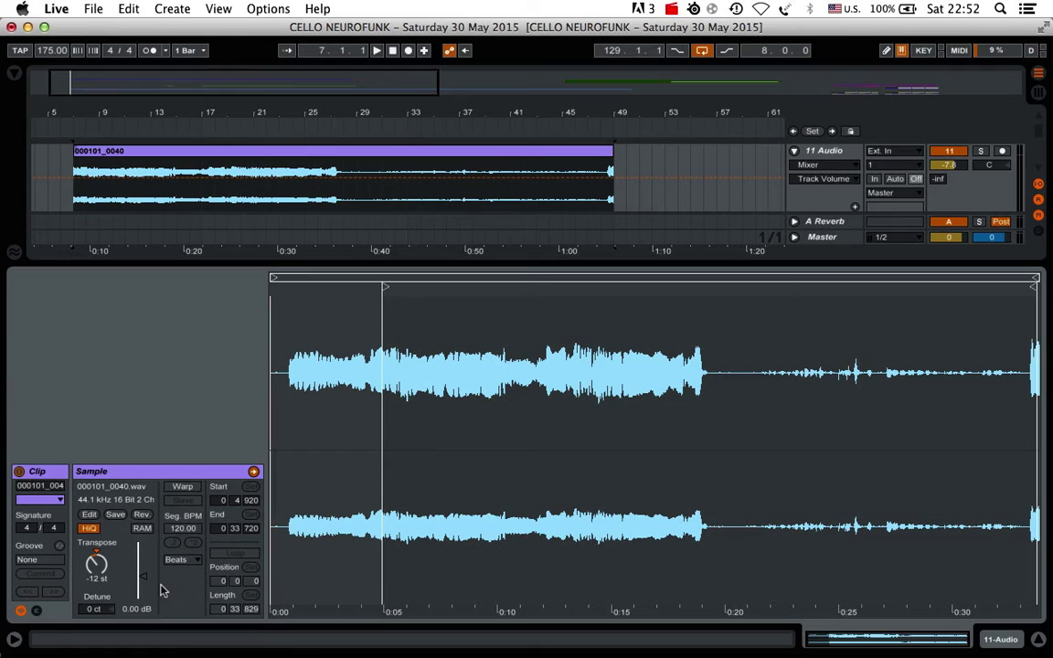
pyautogui.click(1038, 647)
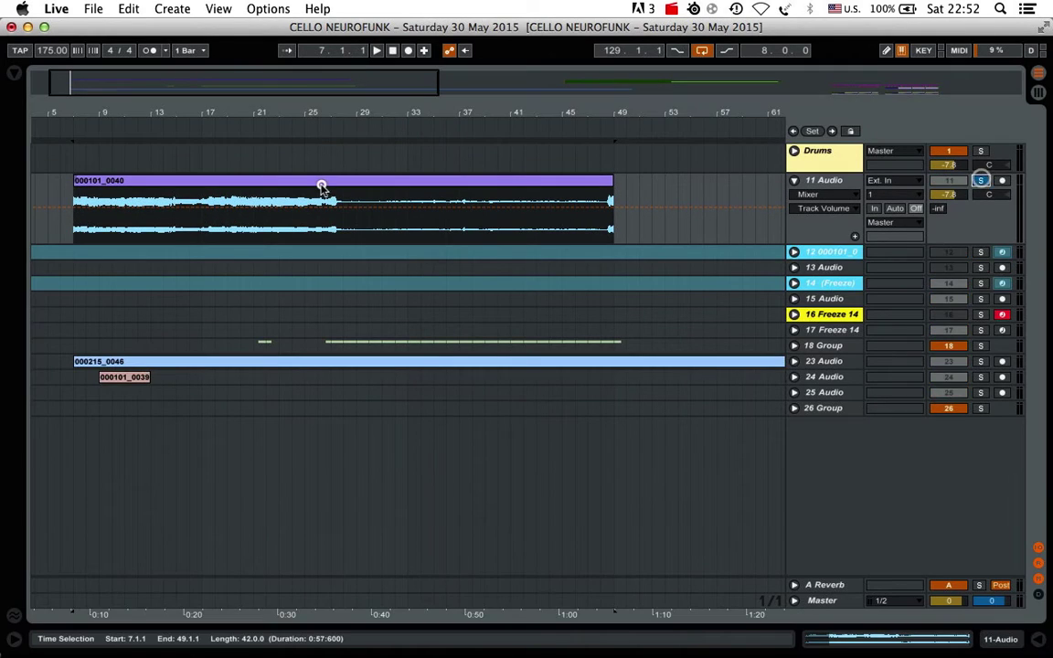
# Step: Listen to the remaining 000101_0040 clip from bar 7 with the 11 Audio track soloed, and unsolo the track
pyautogui.press('space')
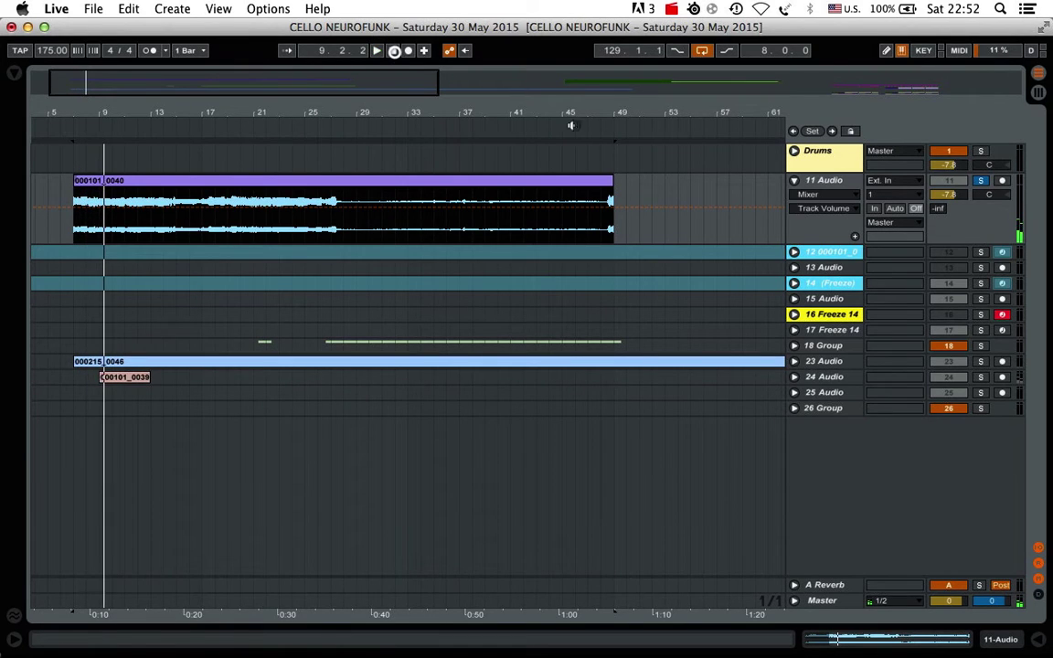
pyautogui.click(982, 180)
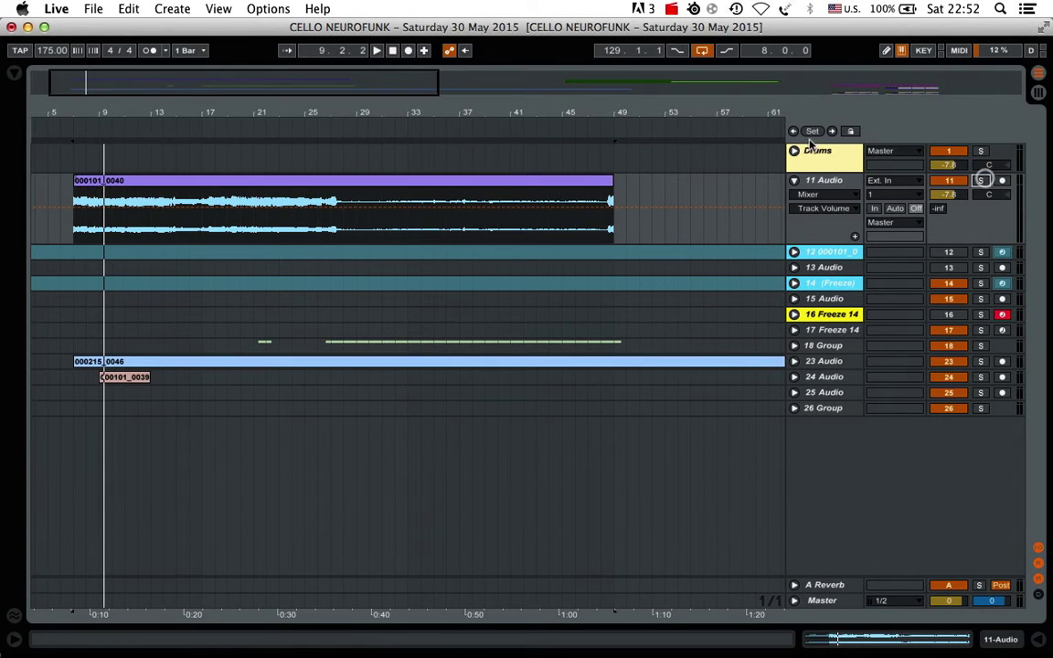
pyautogui.moveTo(768, 107)
pyautogui.mouseDown()
pyautogui.moveTo(703, 107)
pyautogui.moveTo(770, 86)
pyautogui.moveTo(767, 105)
pyautogui.mouseUp()
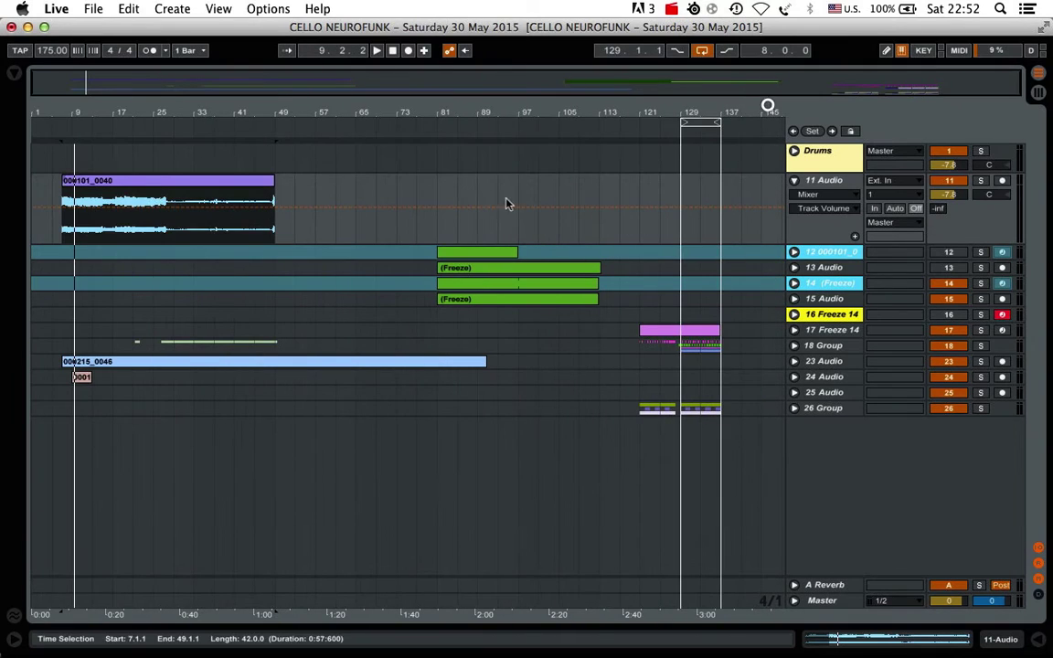
# Step: Unfreeze the 12 000101_0 track, inspecting its sampler's looped region, and solo the track
pyautogui.doubleClick(835, 252)
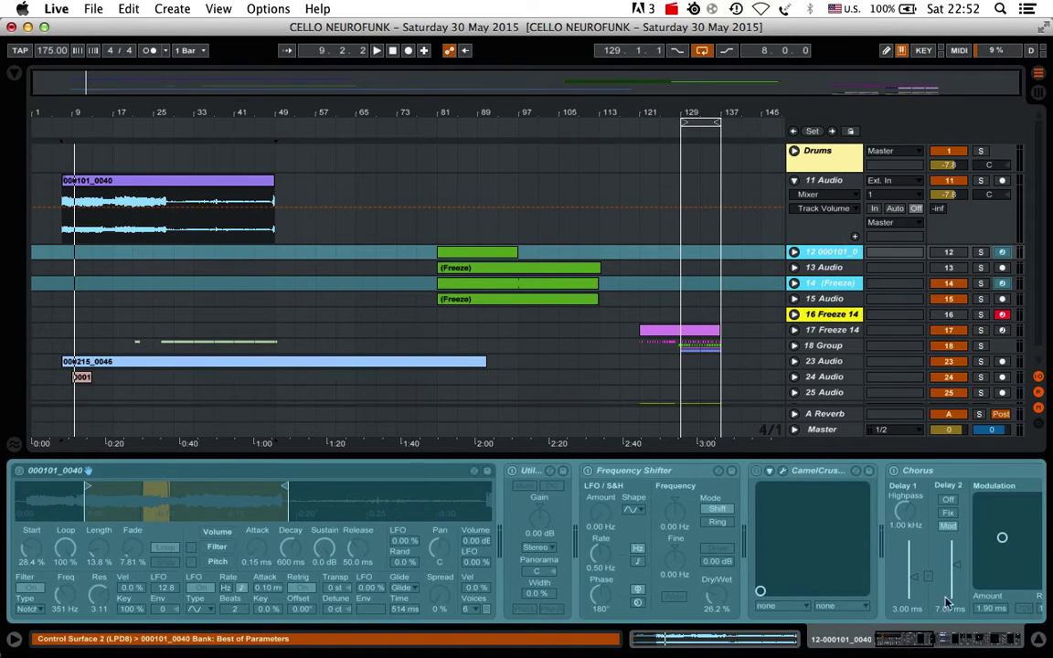
pyautogui.rightClick(833, 266)
pyautogui.click(839, 352)
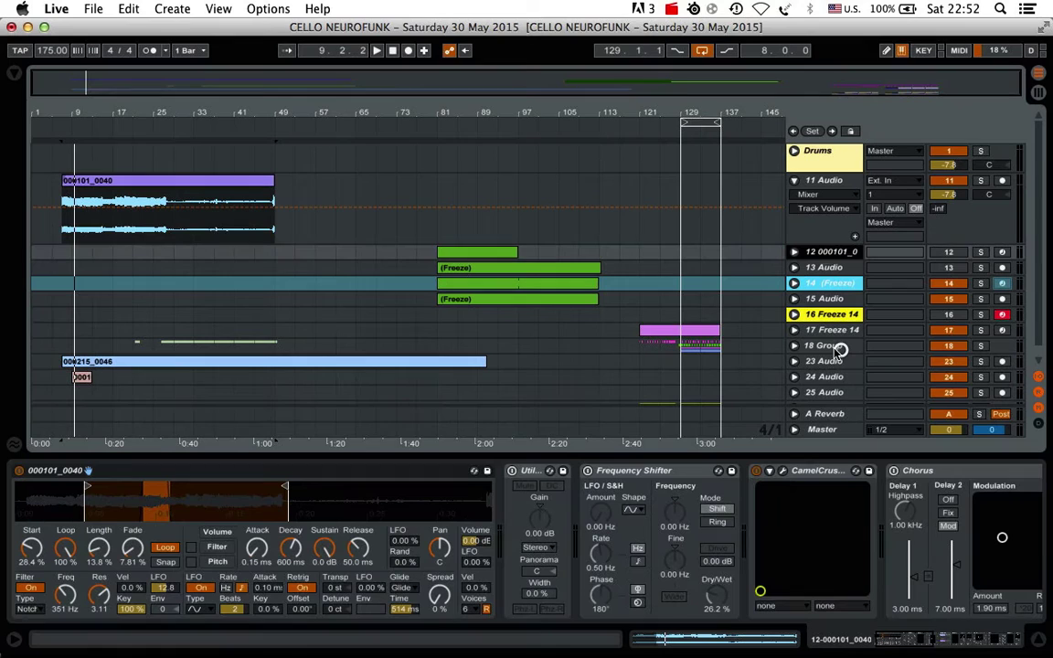
pyautogui.moveTo(901, 644); pyautogui.dragTo(857, 649)
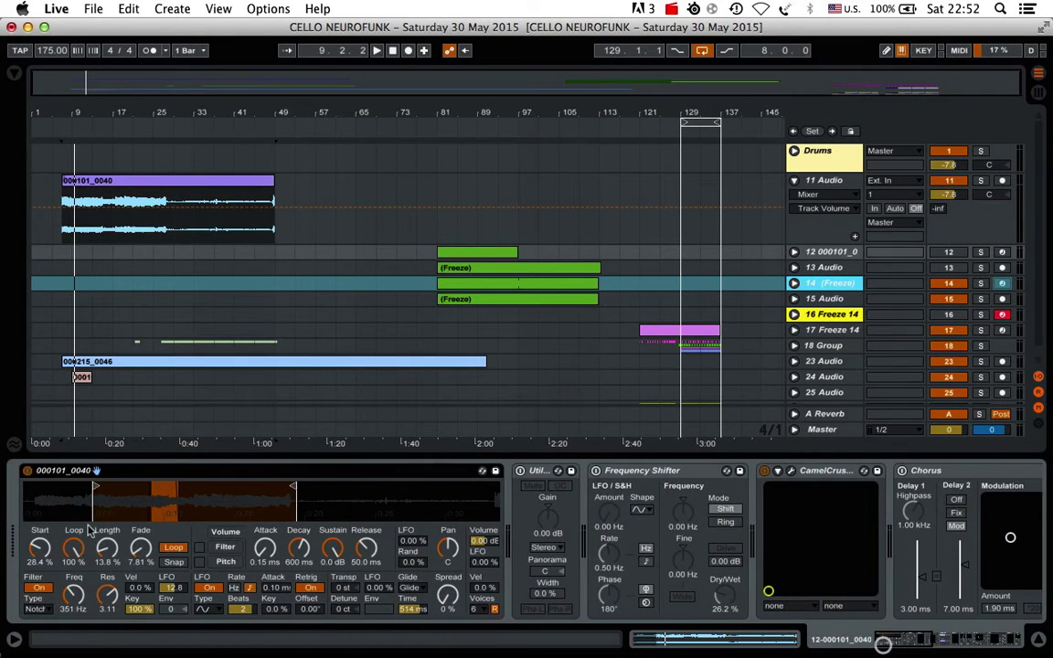
pyautogui.moveTo(161, 501); pyautogui.dragTo(252, 502)
pyautogui.click(980, 253)
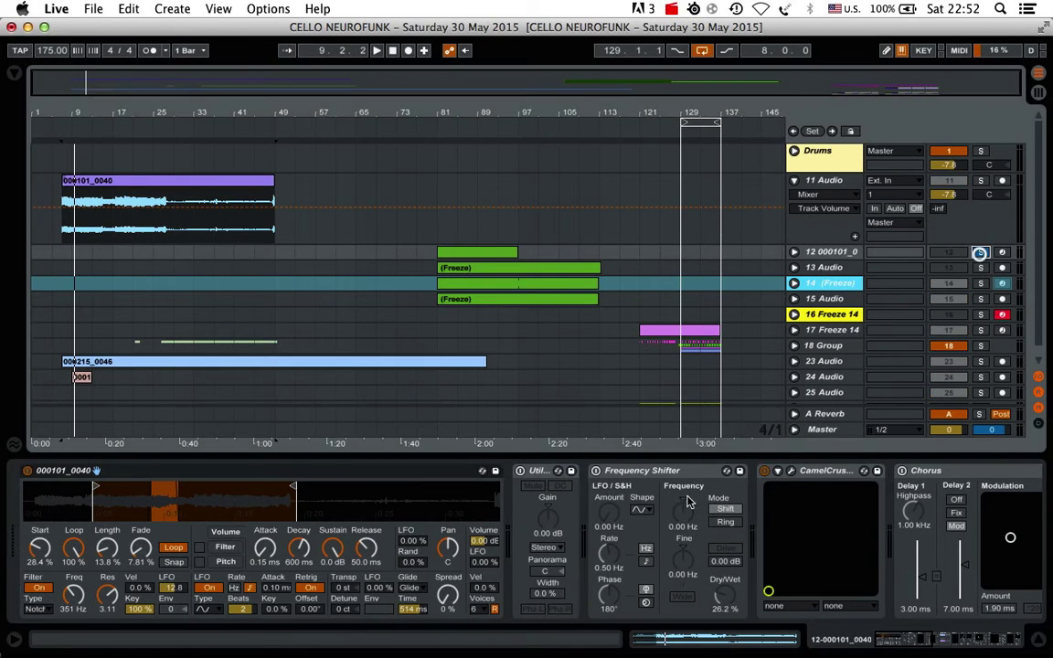
# Step: Collapse the Frequency Shifter and Utility devices in the track 12 effect chain
pyautogui.doubleClick(688, 471)
pyautogui.doubleClick(539, 471)
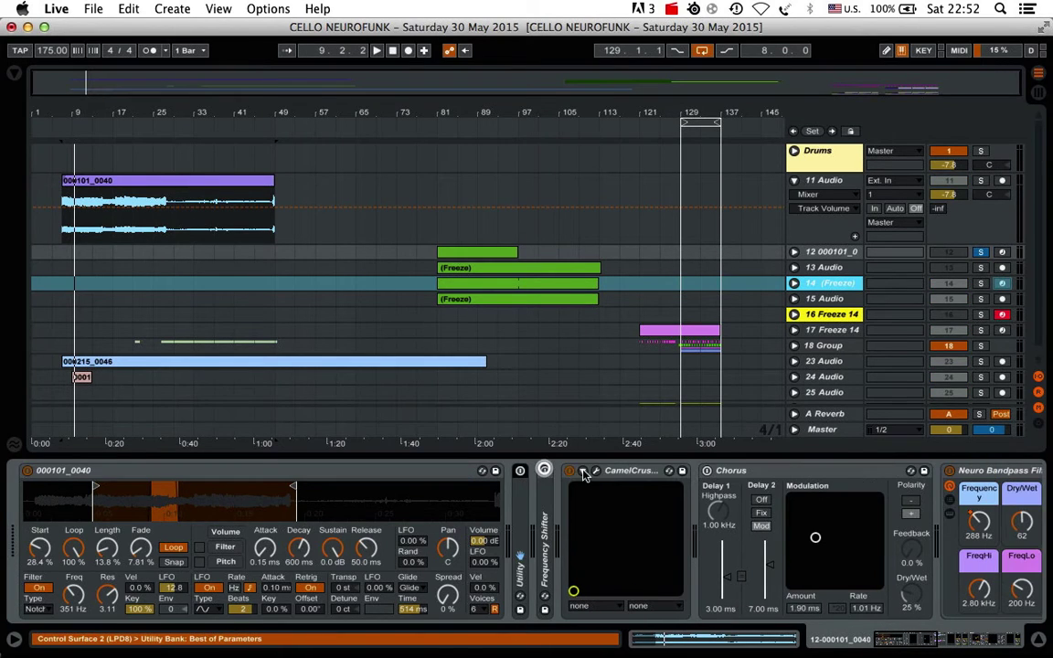
pyautogui.click(615, 471)
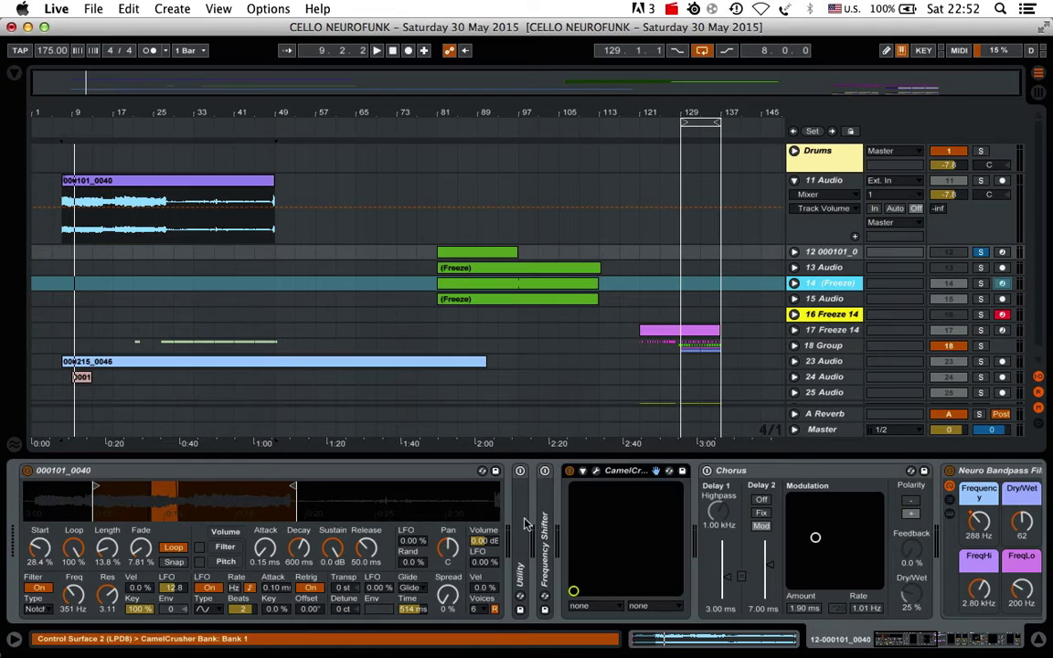
# Step: Group all the effects from Utility through the final Overdrive into one Audio Effect Rack
pyautogui.click(523, 519)
pyautogui.click(970, 639)
pyautogui.keyDown('shift'); pyautogui.click(910, 472); pyautogui.keyUp('shift')
pyautogui.press('super+g')
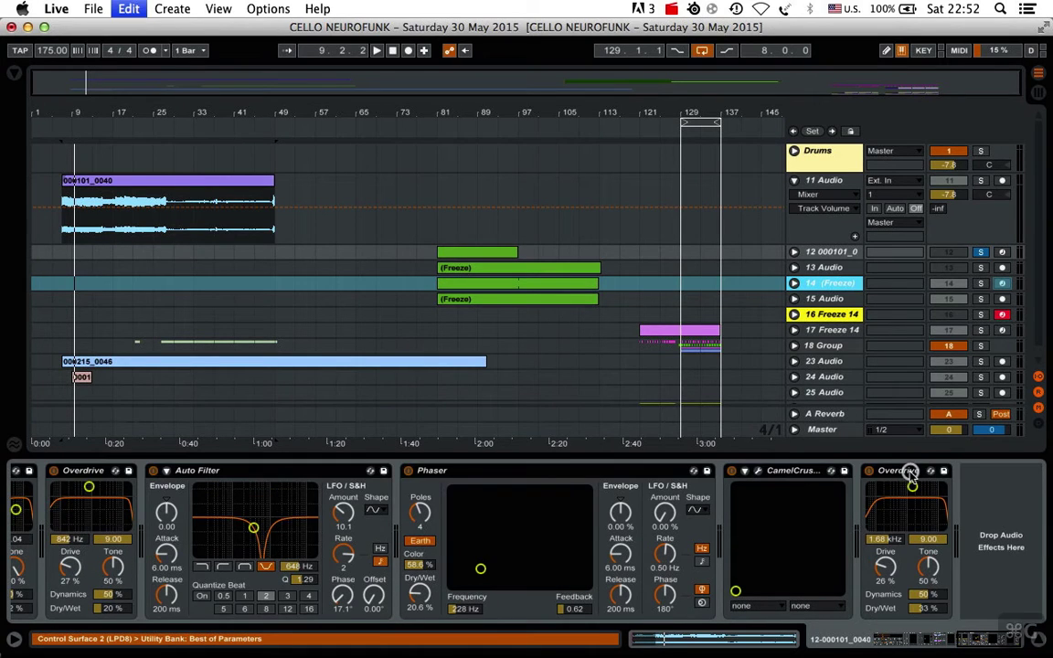
# Step: Listen to the track 12 clip from bar 81 with the Audio Effect Rack bypassed, and turn the rack back on
pyautogui.click(813, 642)
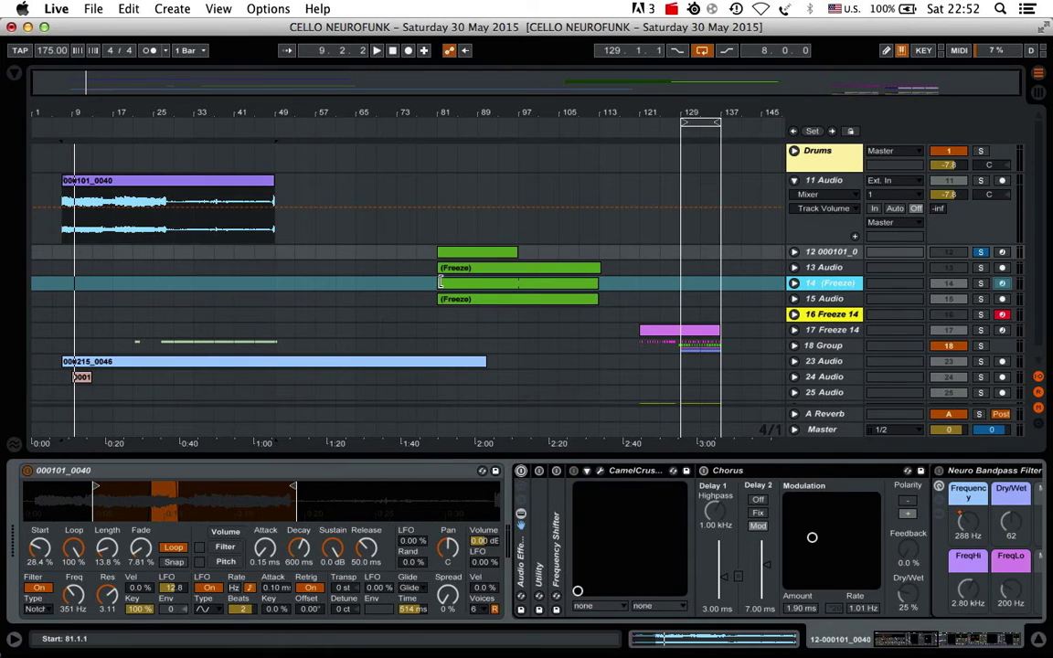
pyautogui.click(449, 284)
pyautogui.click(449, 253)
pyautogui.press('space')
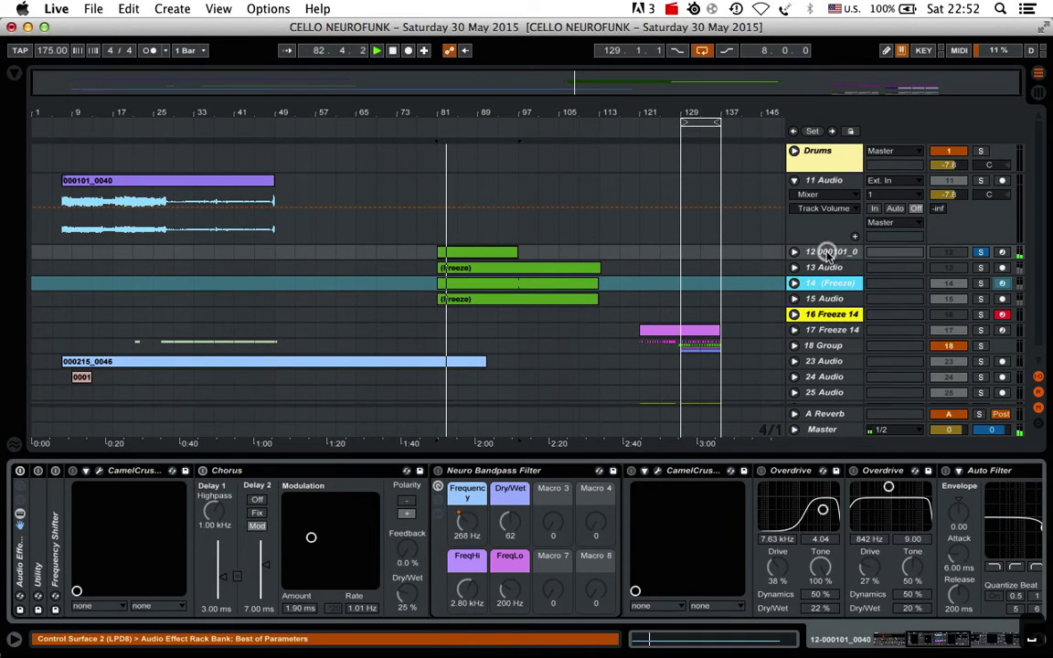
pyautogui.moveTo(951, 644); pyautogui.dragTo(813, 638)
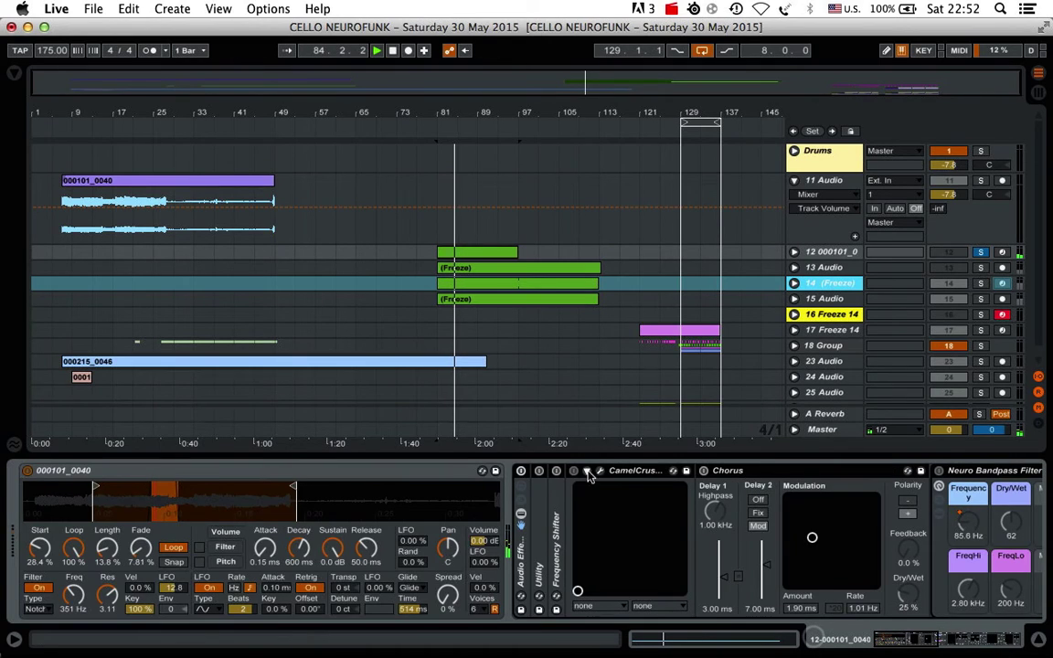
pyautogui.press('space')
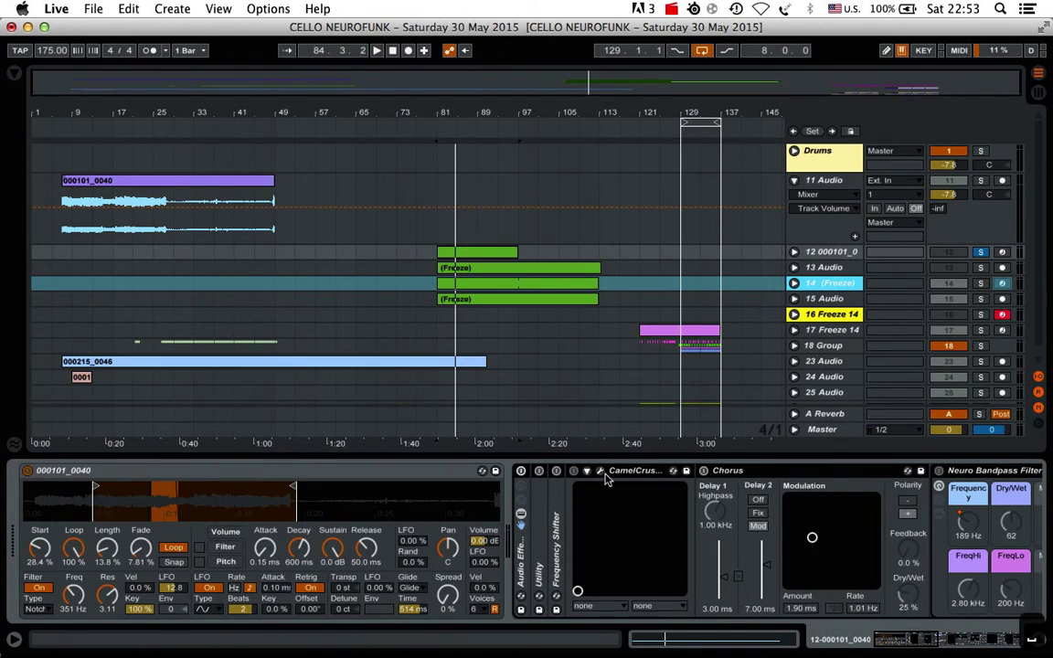
pyautogui.click(520, 472)
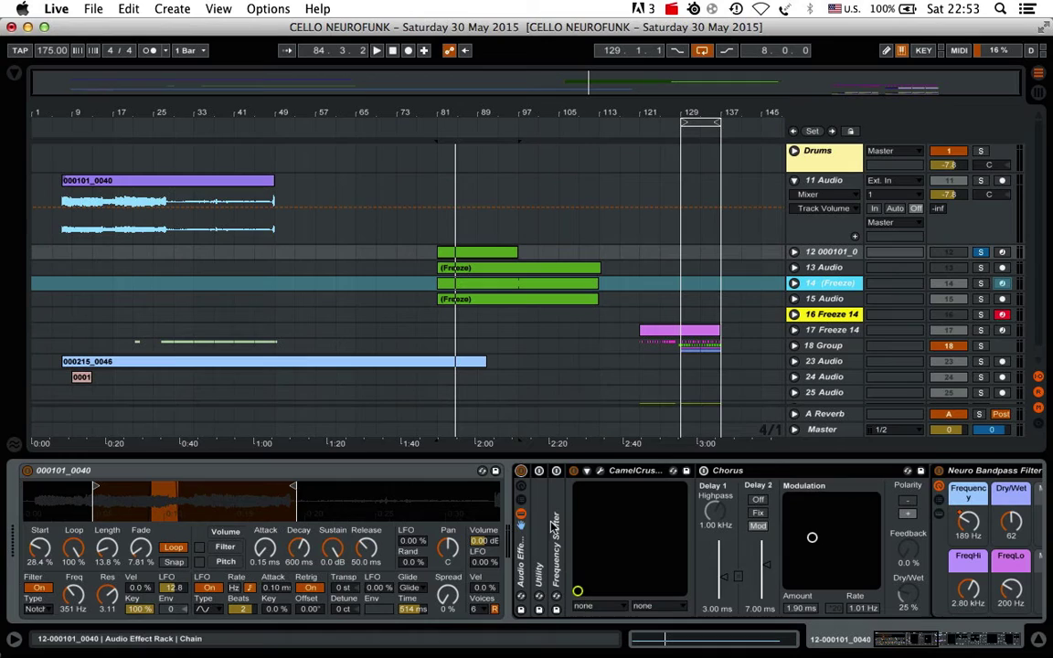
# Step: Examine the first CamelCrusher's Annihilate patch settings in its plug-in window, and close the window
pyautogui.doubleClick(617, 471)
pyautogui.doubleClick(574, 508)
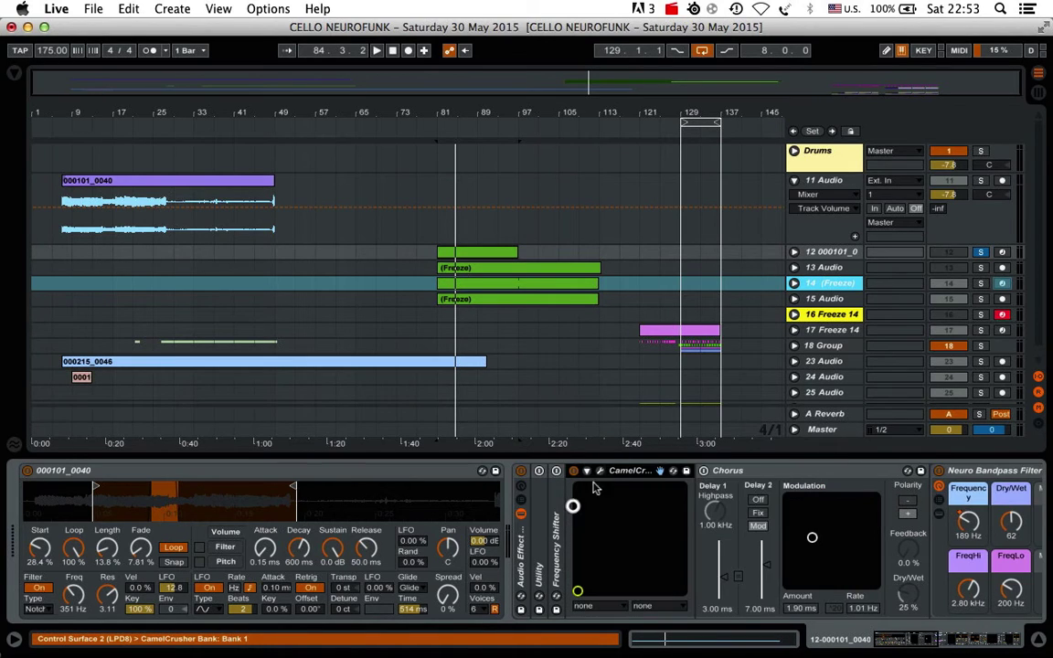
pyautogui.click(598, 471)
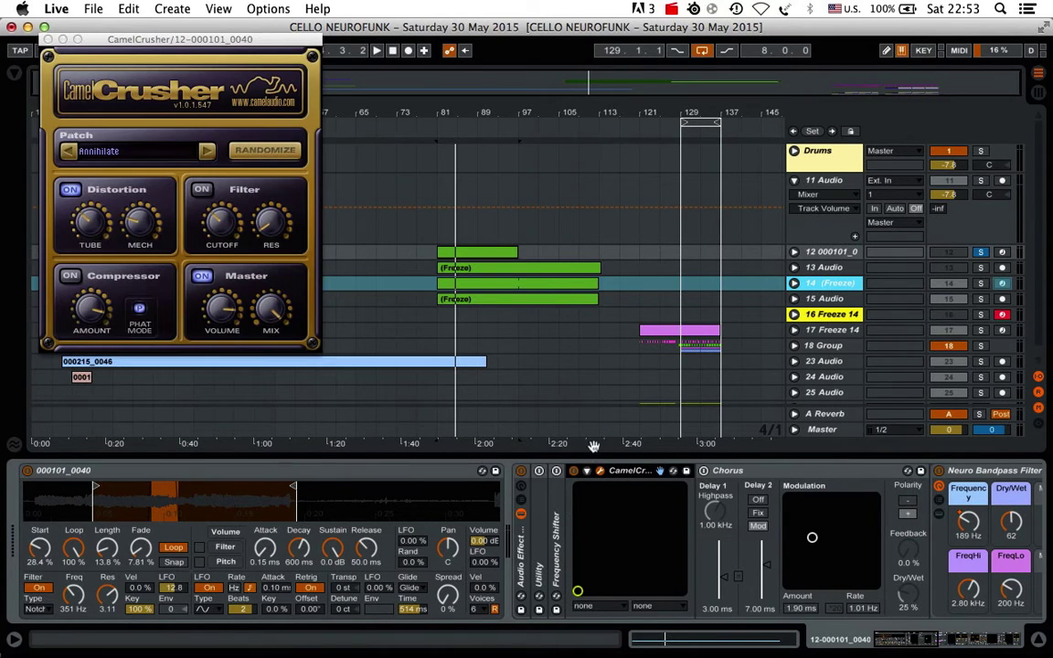
pyautogui.click(919, 645)
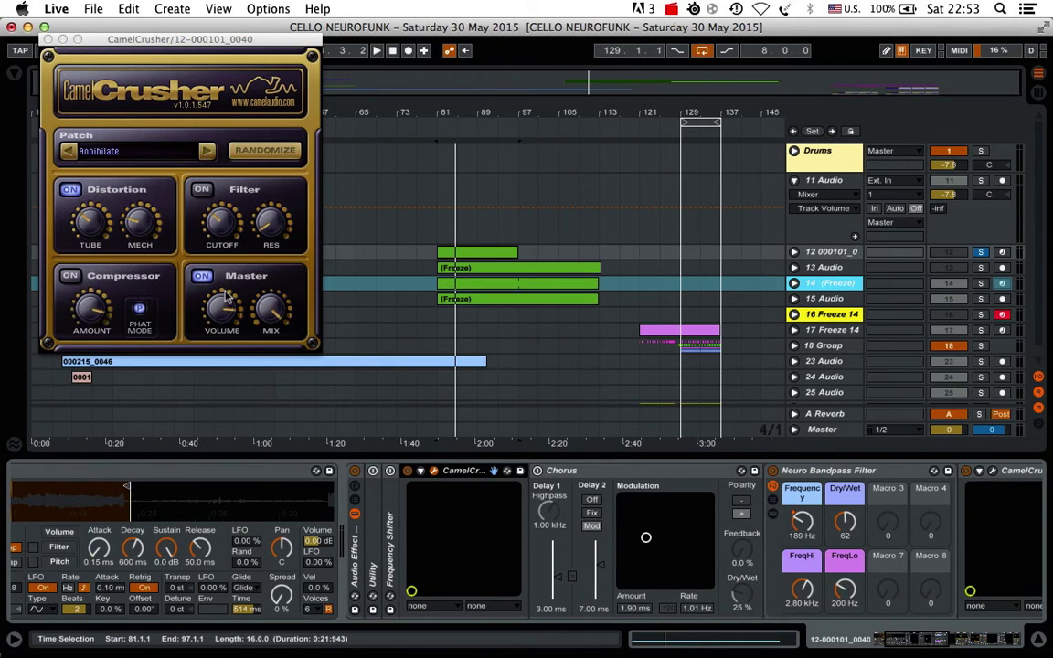
pyautogui.click(932, 637)
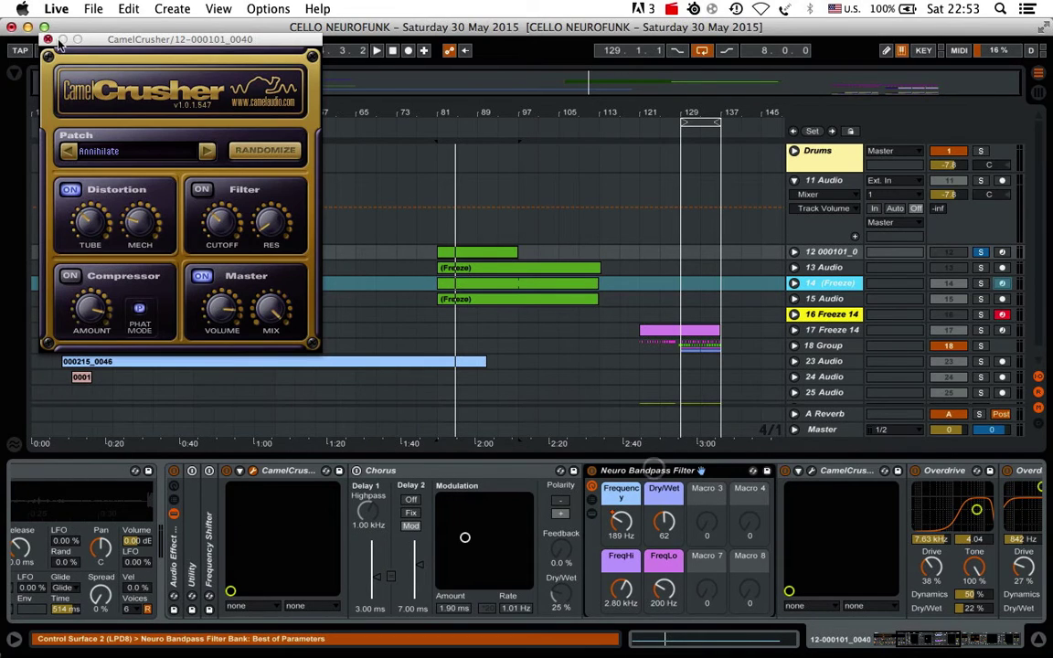
pyautogui.click(47, 40)
# Step: Show the Neuro Bandpass Filter's chain list and examine the devices in its Lows and Mids + Highs chains
pyautogui.click(592, 501)
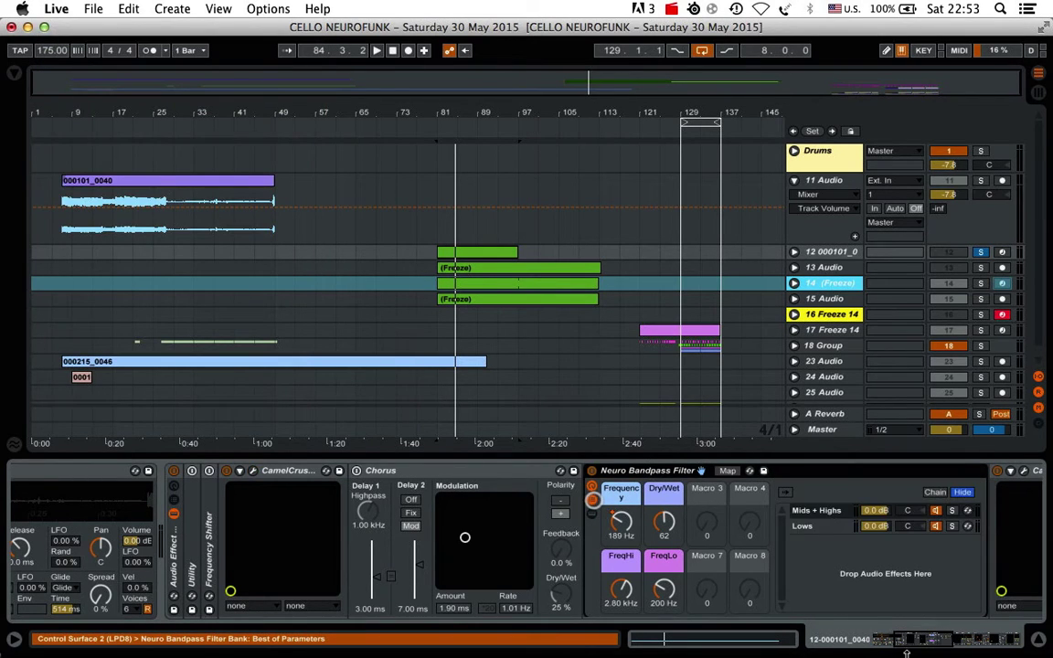
pyautogui.click(944, 638)
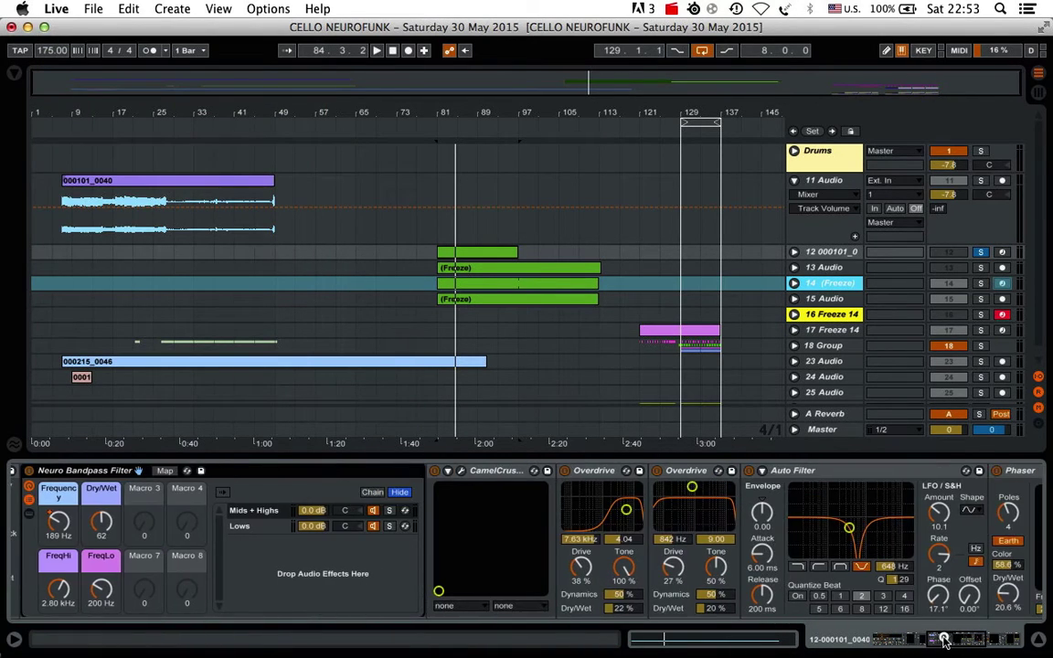
pyautogui.click(264, 528)
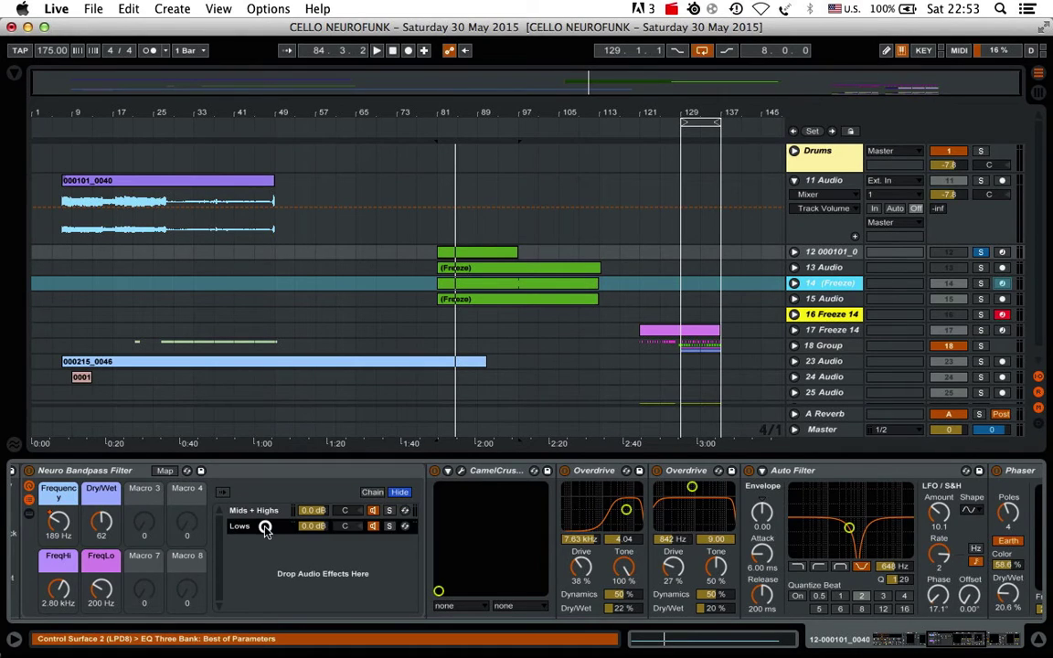
pyautogui.click(246, 515)
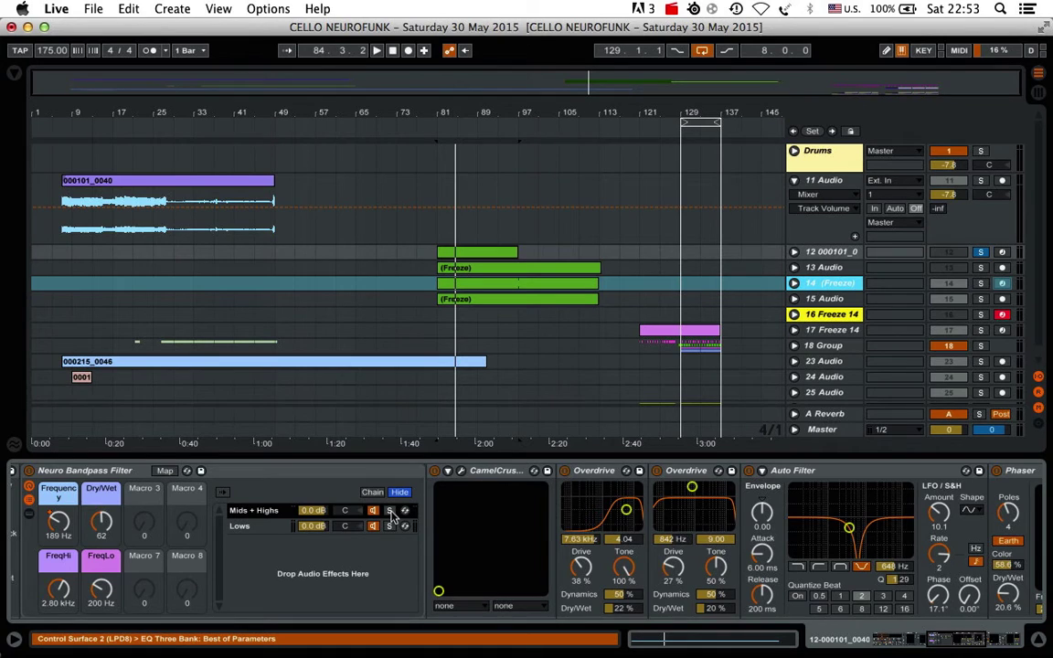
pyautogui.doubleClick(268, 510)
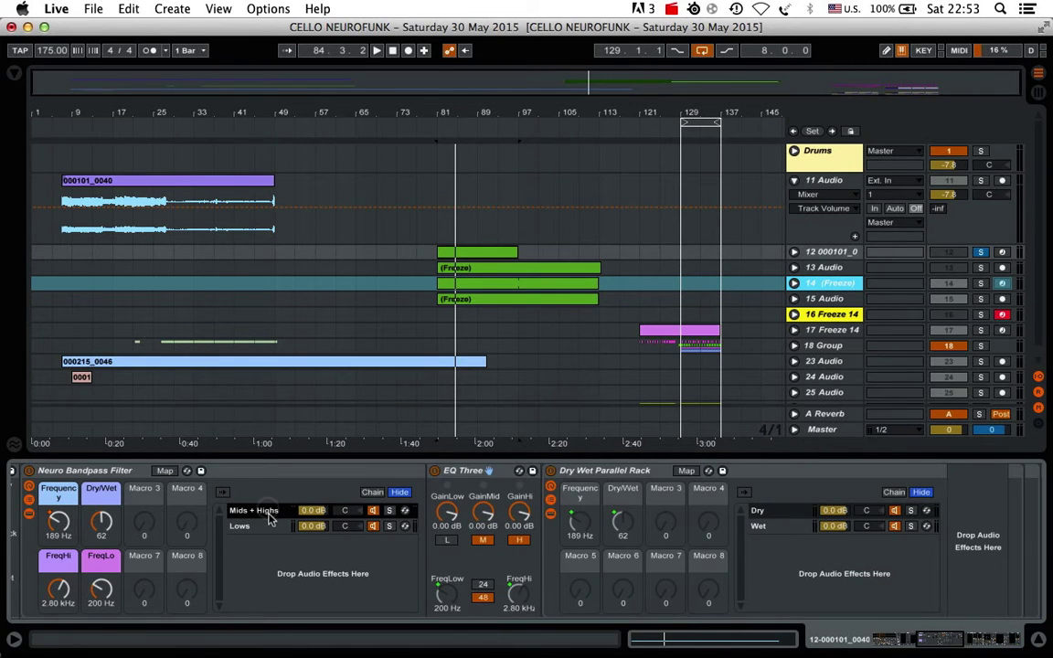
# Step: Examine the Dry and Wet chains of the Dry Wet Parallel Rack, including the Auto Filter in the Wet chain
pyautogui.moveTo(937, 637); pyautogui.dragTo(955, 644)
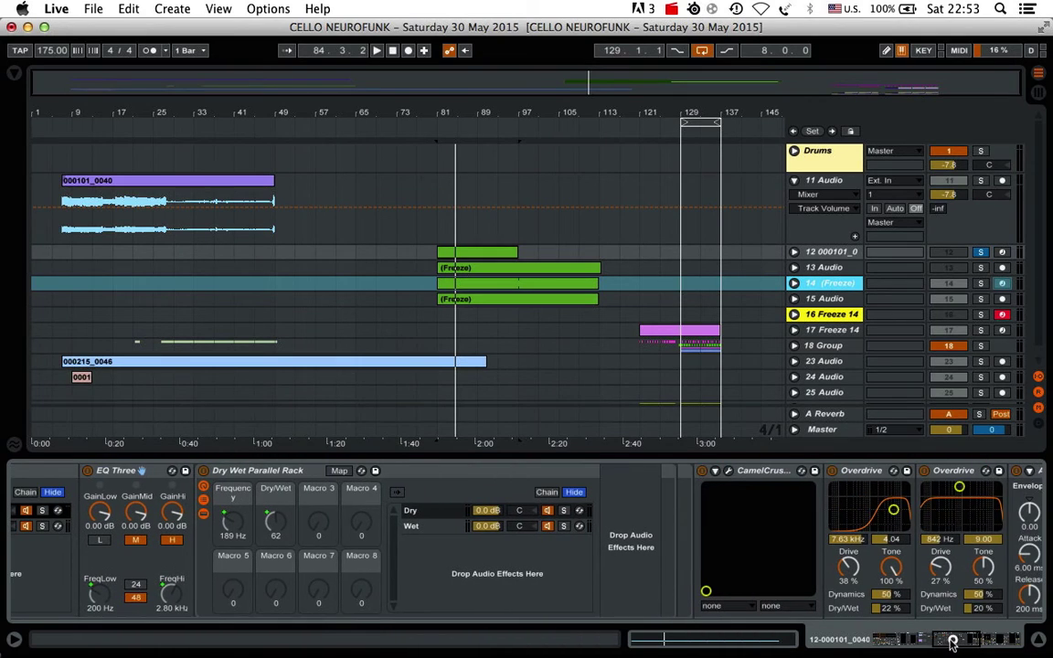
pyautogui.click(301, 472)
pyautogui.click(446, 527)
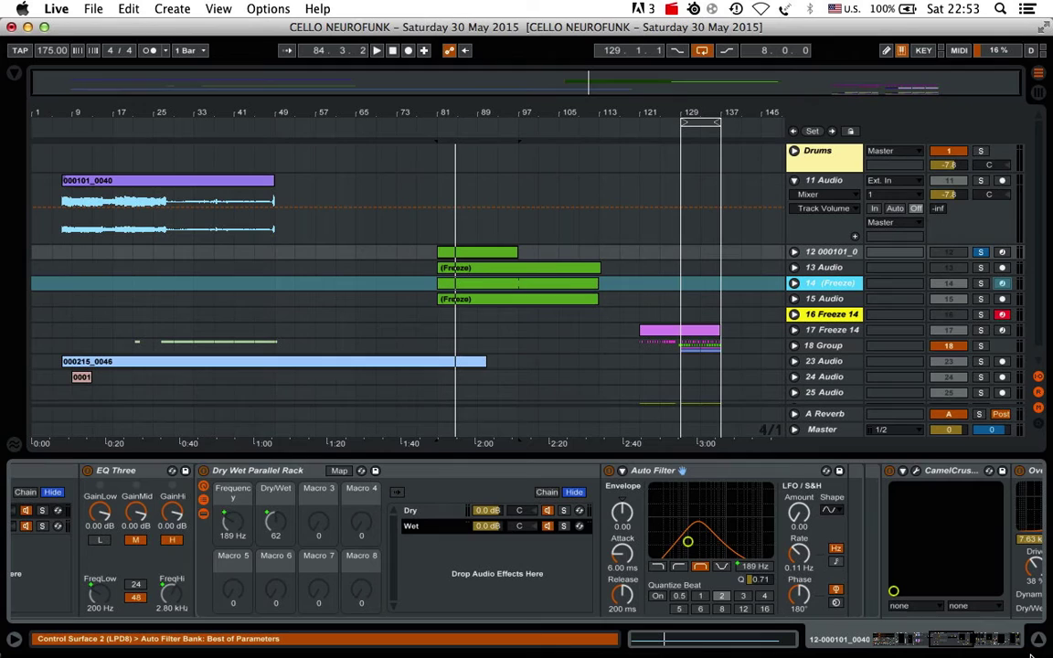
pyautogui.click(412, 511)
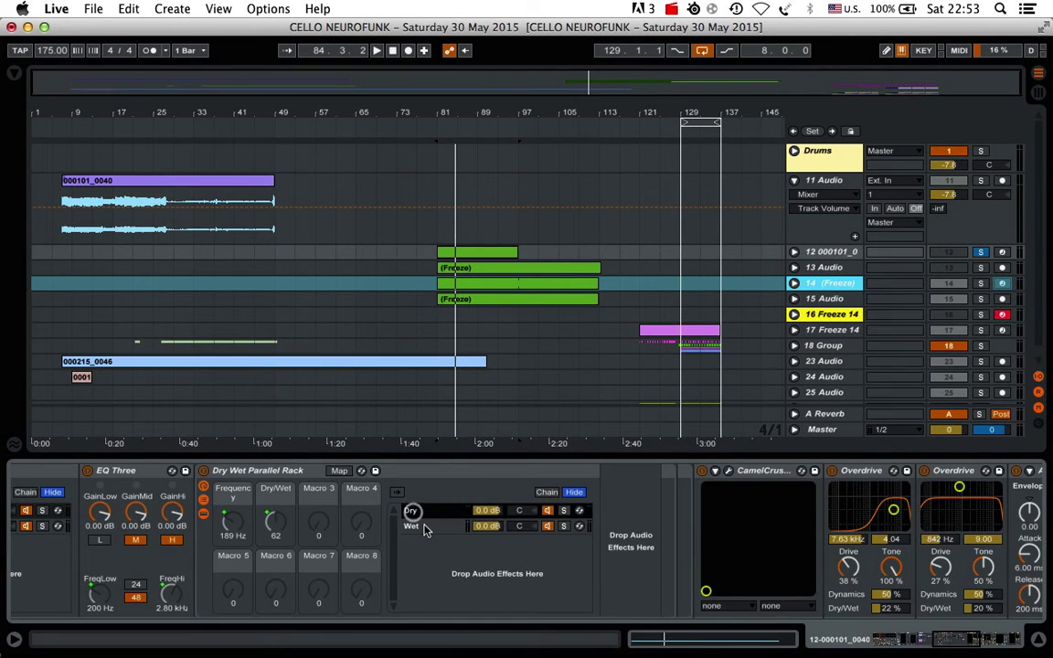
pyautogui.click(416, 527)
pyautogui.moveTo(952, 639); pyautogui.dragTo(954, 643)
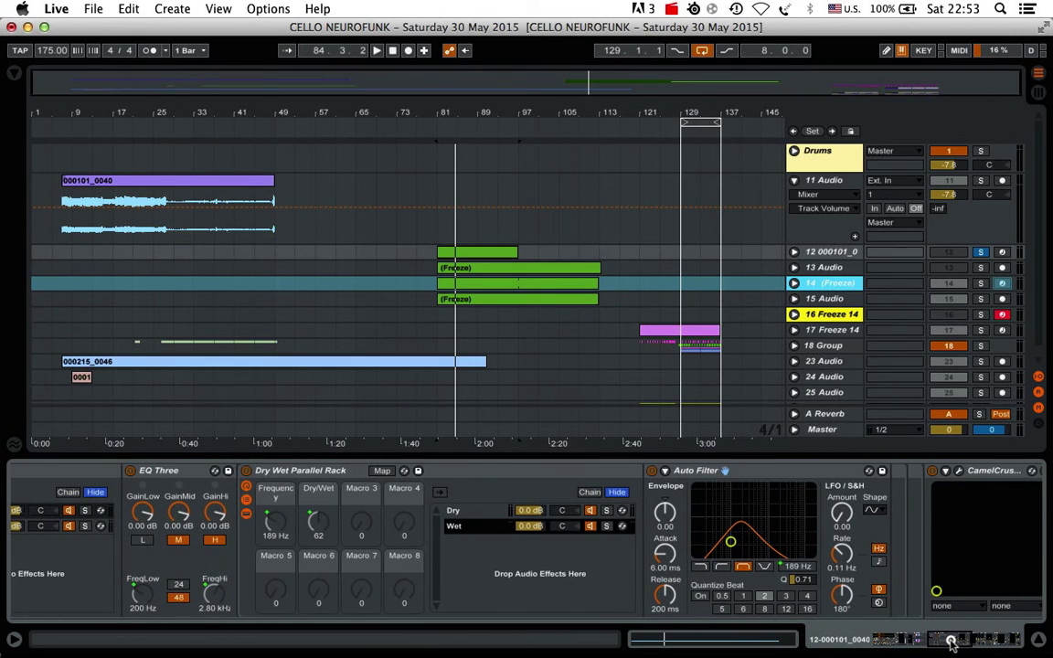
# Step: Hide the Neuro Bandpass Filter's chains and review its Frequency and Dry/Wet macros and the CamelCrusher after it
pyautogui.moveTo(950, 642)
pyautogui.mouseDown()
pyautogui.moveTo(927, 642)
pyautogui.moveTo(940, 642)
pyautogui.mouseUp()
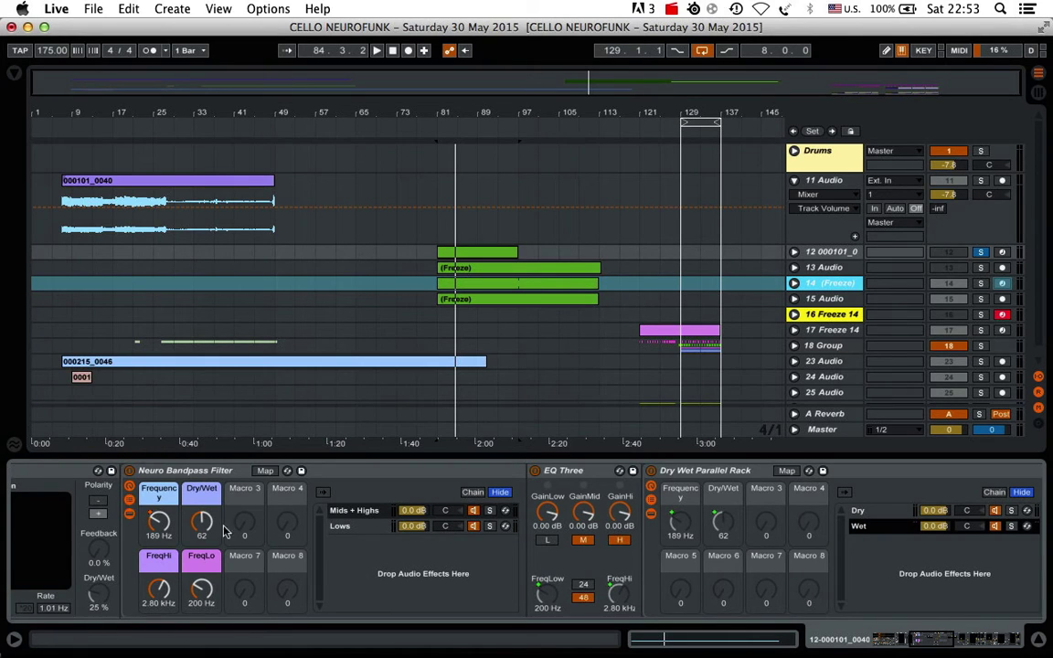
pyautogui.click(130, 500)
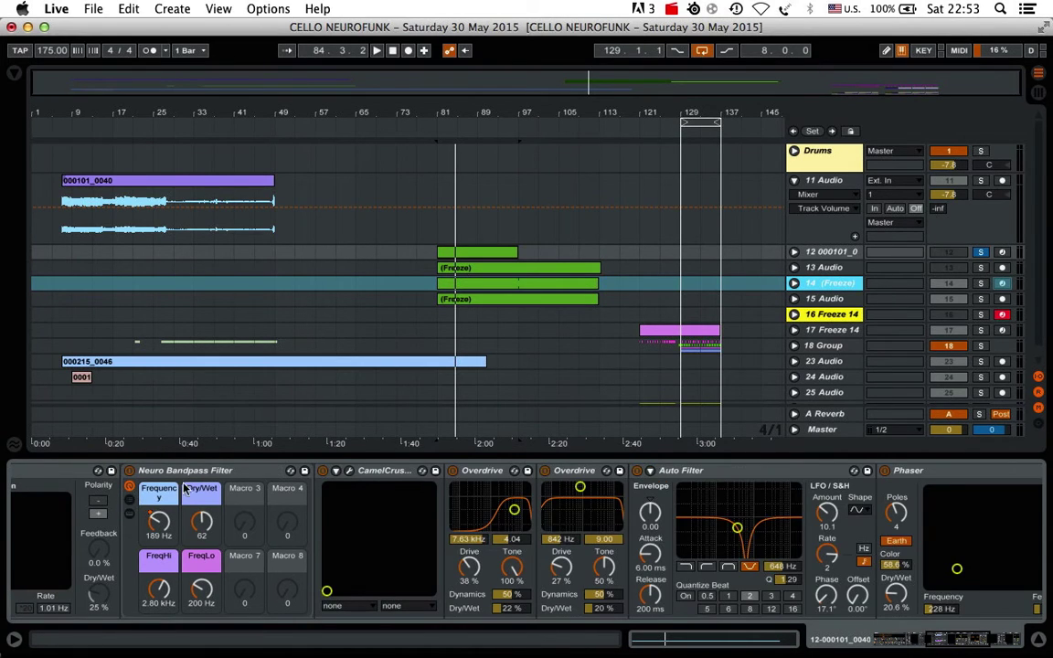
pyautogui.click(154, 497)
pyautogui.click(200, 492)
pyautogui.click(405, 472)
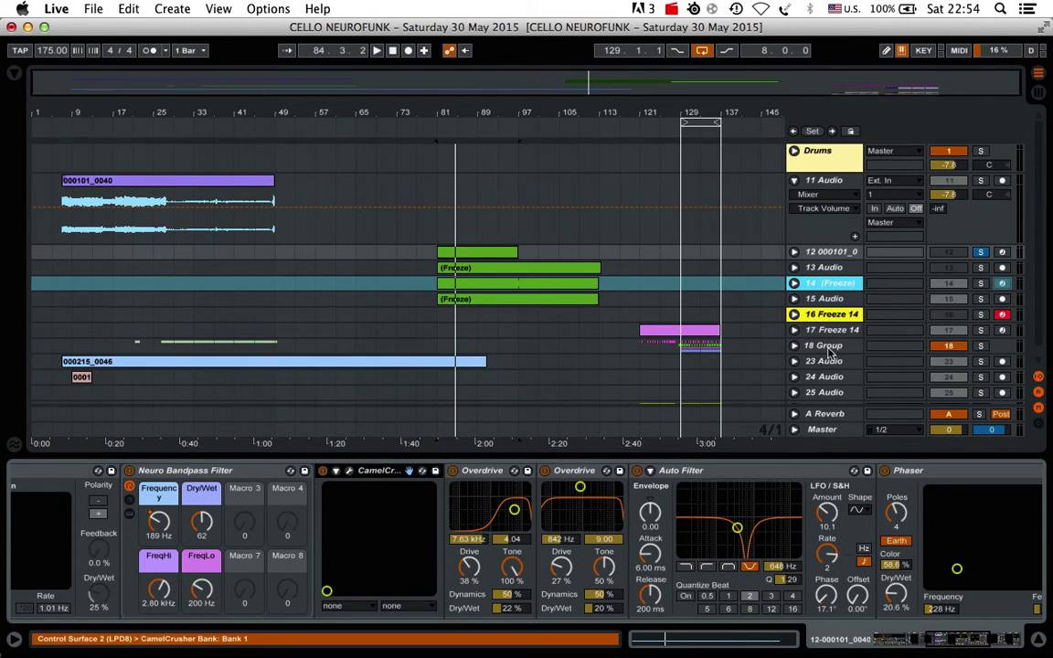
# Step: Unfold track 12 to examine its Neuro Bandpass Filter Frequency automation from bar 81, and fold the track again
pyautogui.click(794, 330)
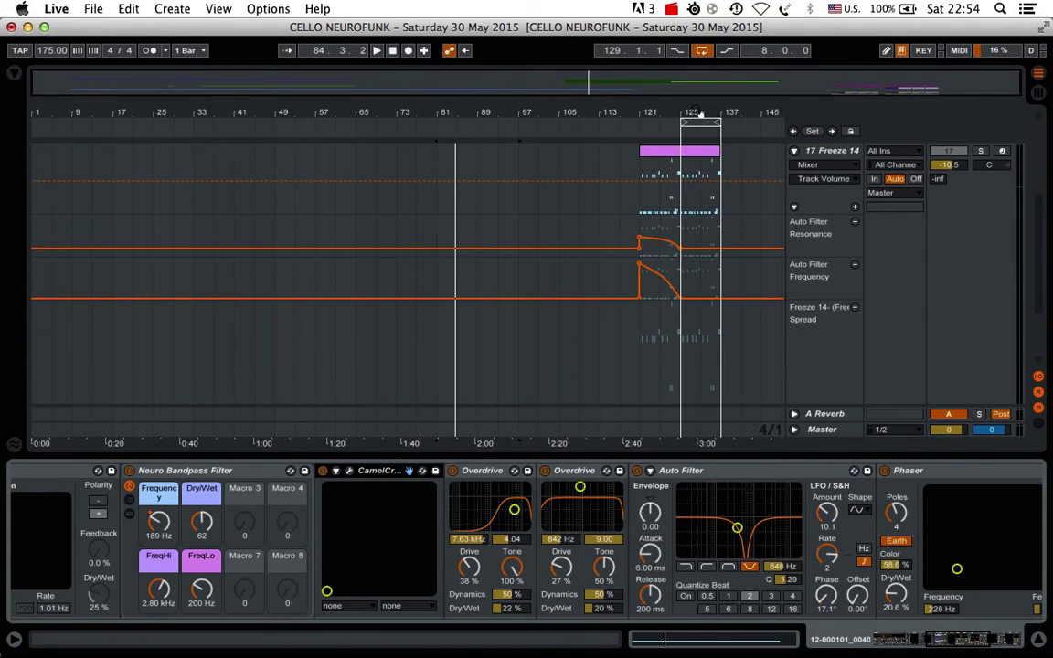
pyautogui.click(794, 150)
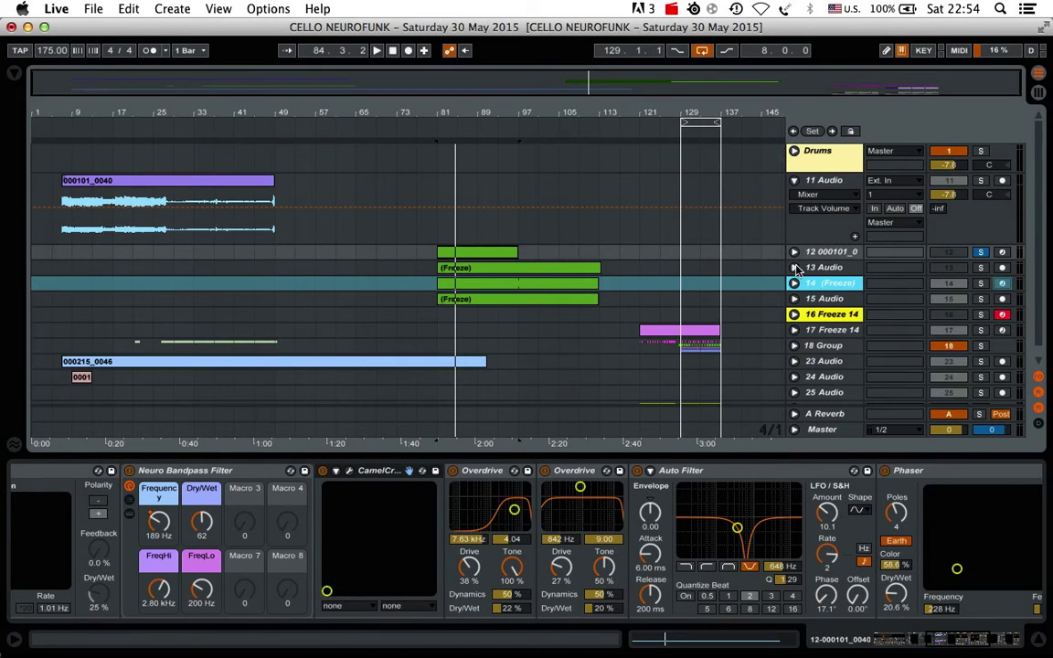
pyautogui.click(795, 267)
pyautogui.click(794, 251)
pyautogui.moveTo(456, 111)
pyautogui.mouseDown()
pyautogui.moveTo(456, 131)
pyautogui.moveTo(445, 102)
pyautogui.moveTo(455, 110)
pyautogui.mouseUp()
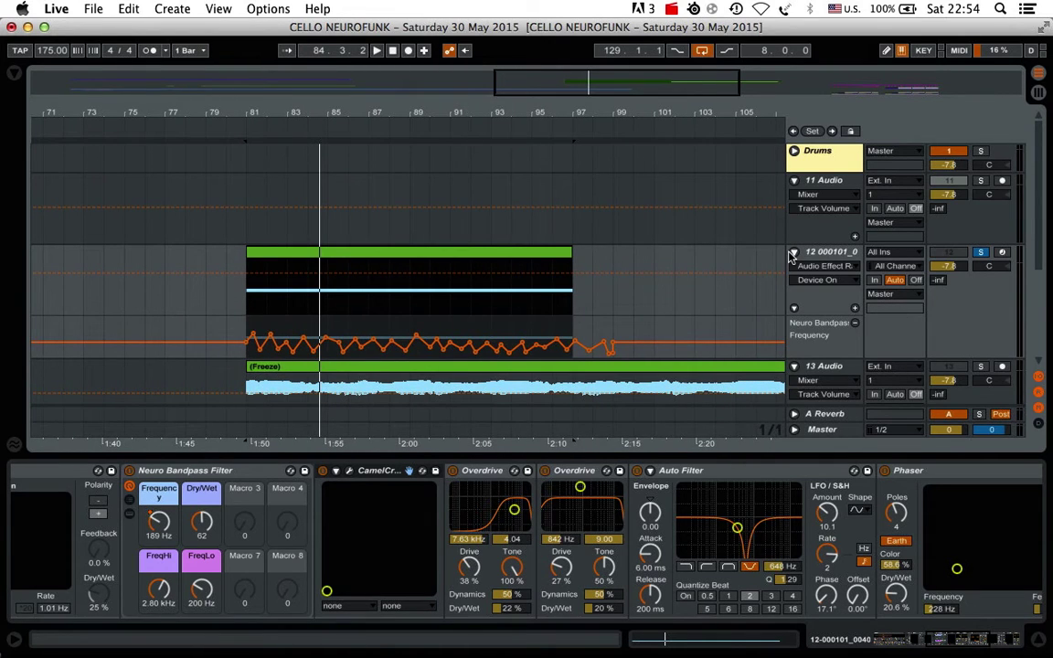
pyautogui.click(793, 252)
# Step: Examine the settings of the two Overdrives, the Auto Filter and the Phaser that follow the second CamelCrusher
pyautogui.moveTo(972, 642); pyautogui.dragTo(983, 640)
pyautogui.click(311, 473)
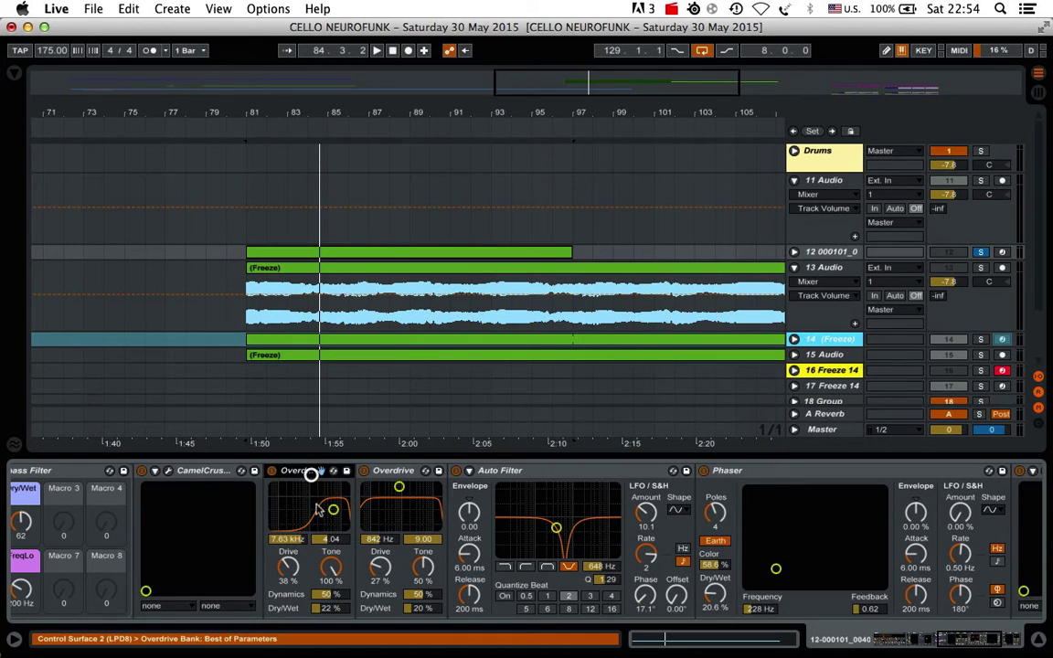
pyautogui.click(398, 474)
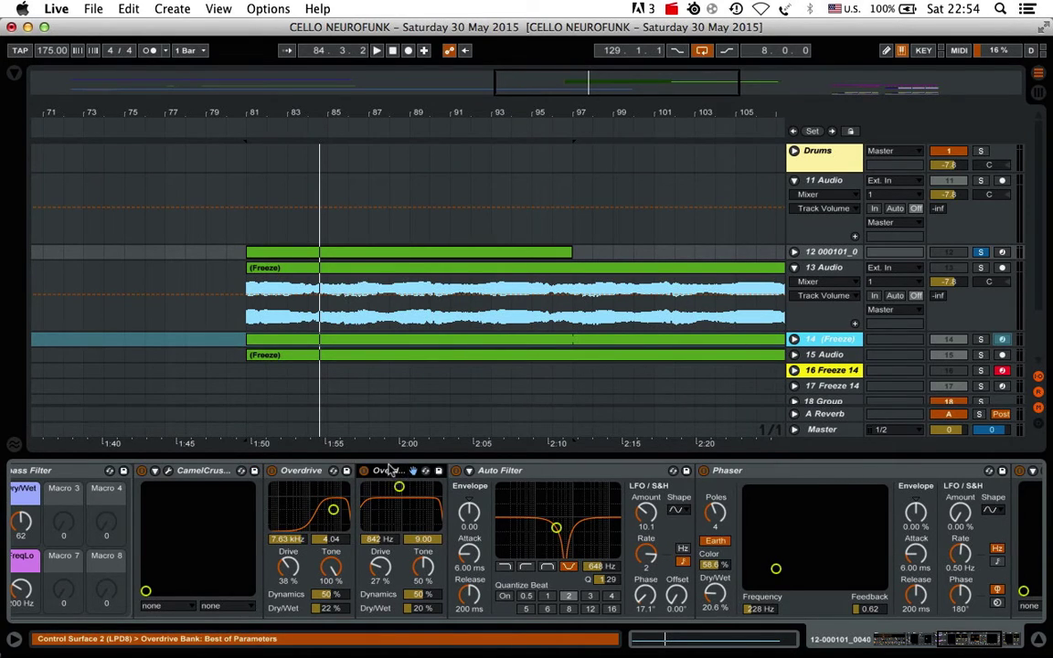
pyautogui.click(556, 471)
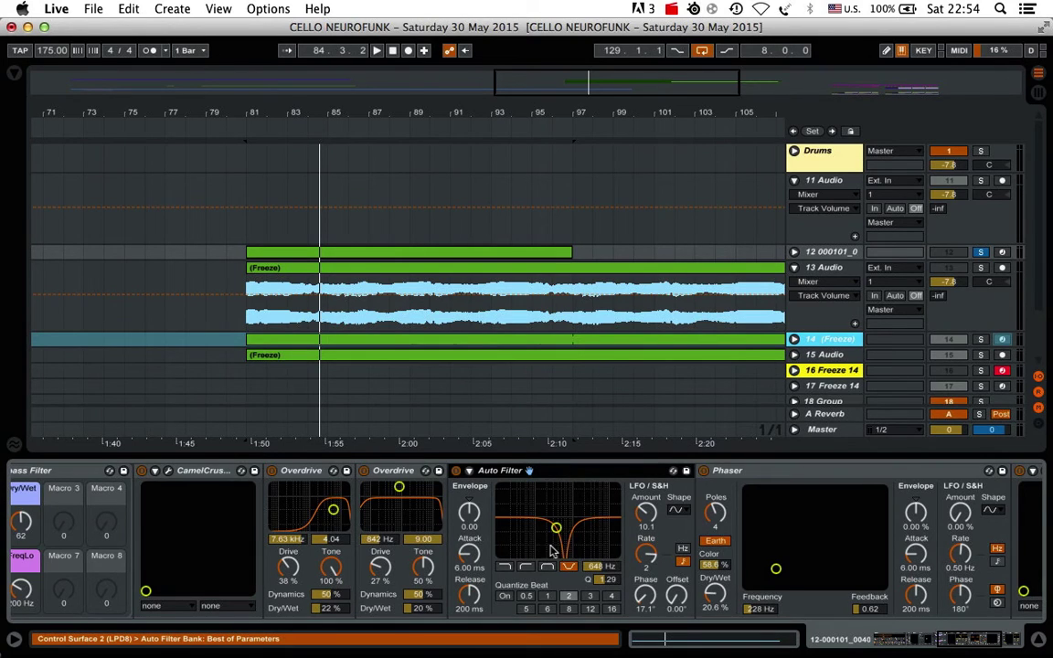
pyautogui.moveTo(955, 639); pyautogui.dragTo(970, 639)
pyautogui.click(512, 464)
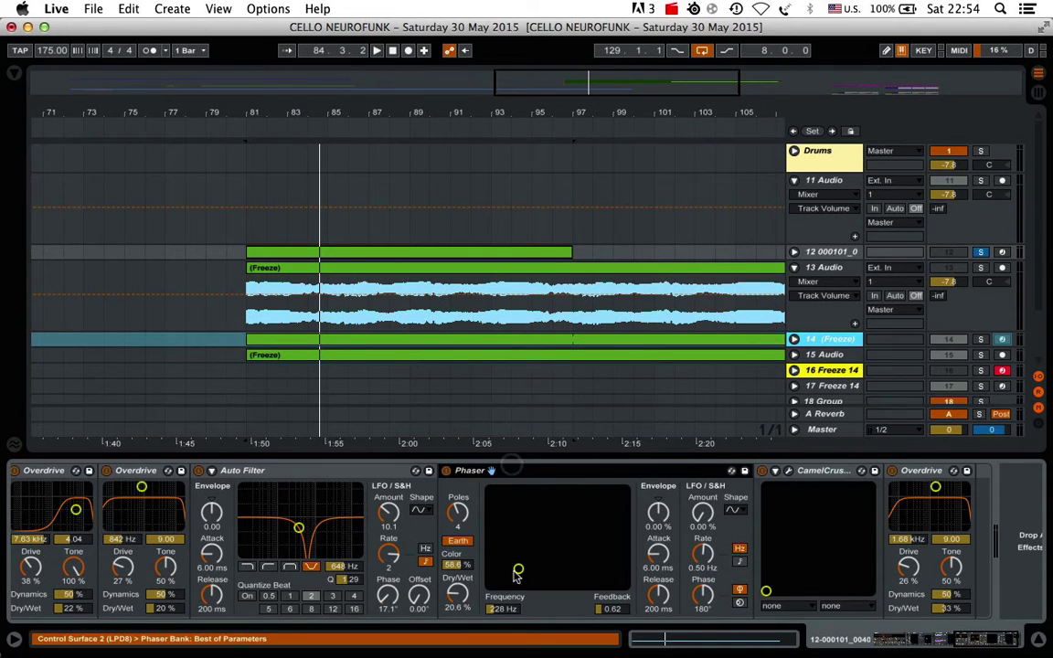
# Step: Examine the Auto Filter, the third CamelCrusher's Annihilate patch in its plug-in window and the final Overdrive, and close the plug-in window
pyautogui.click(297, 474)
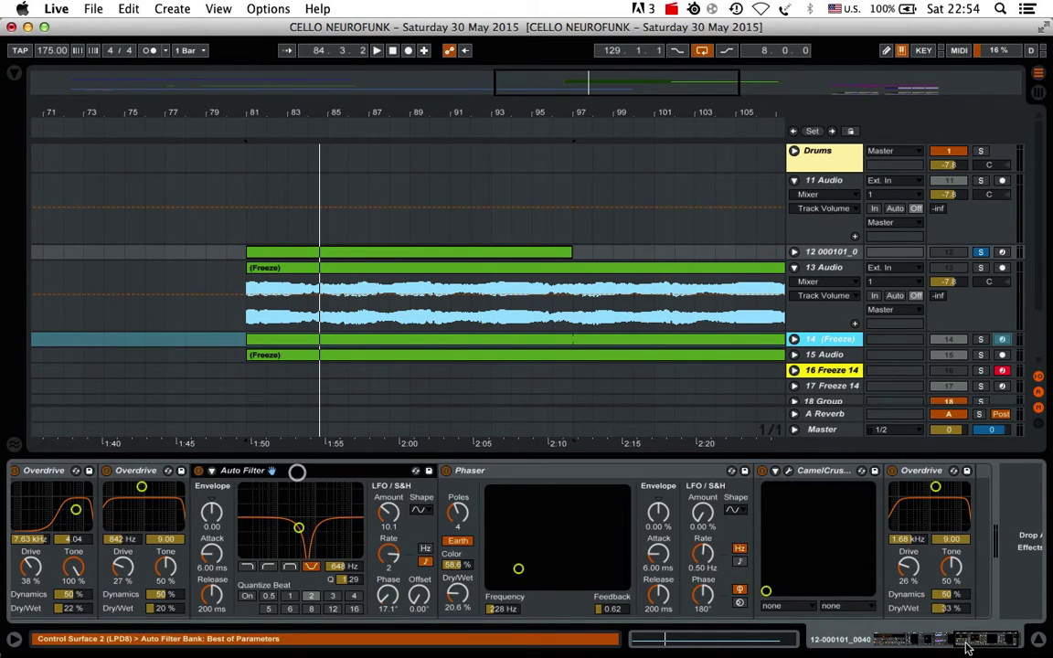
pyautogui.click(786, 470)
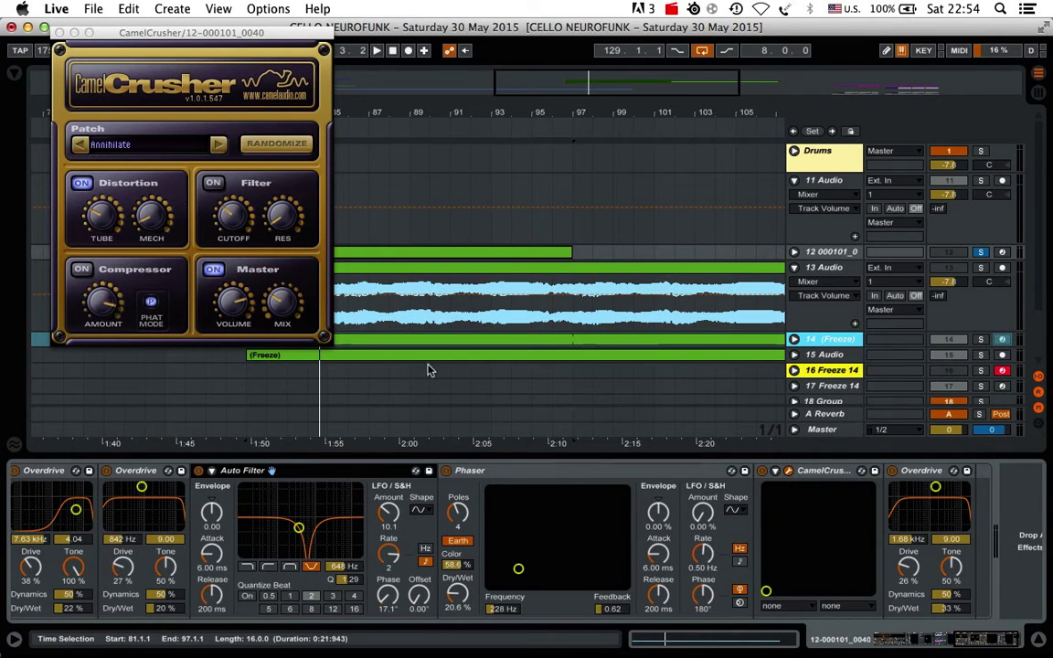
pyautogui.click(870, 486)
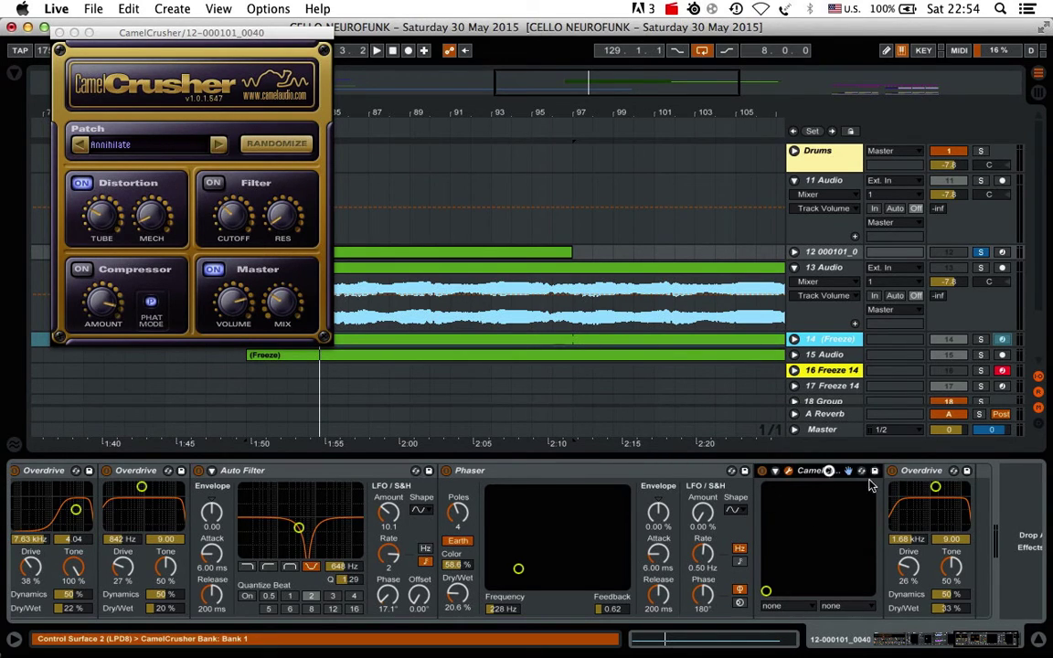
pyautogui.click(915, 477)
pyautogui.click(59, 33)
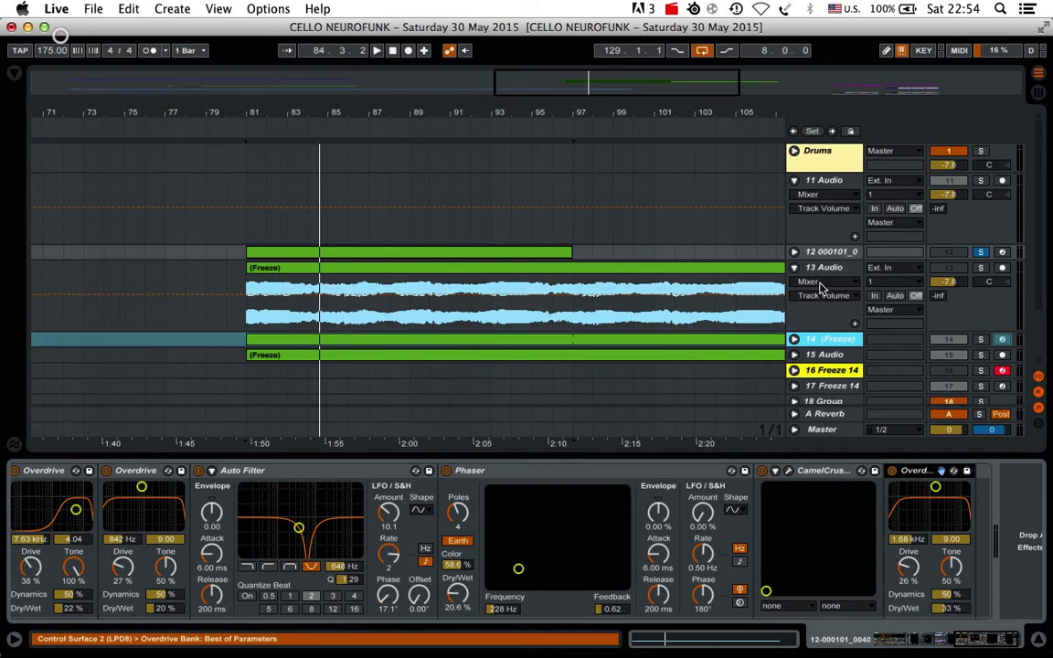
# Step: Try to freeze track 12 with its sampler and effects
pyautogui.click(829, 266)
pyautogui.click(828, 253)
pyautogui.rightClick(829, 253)
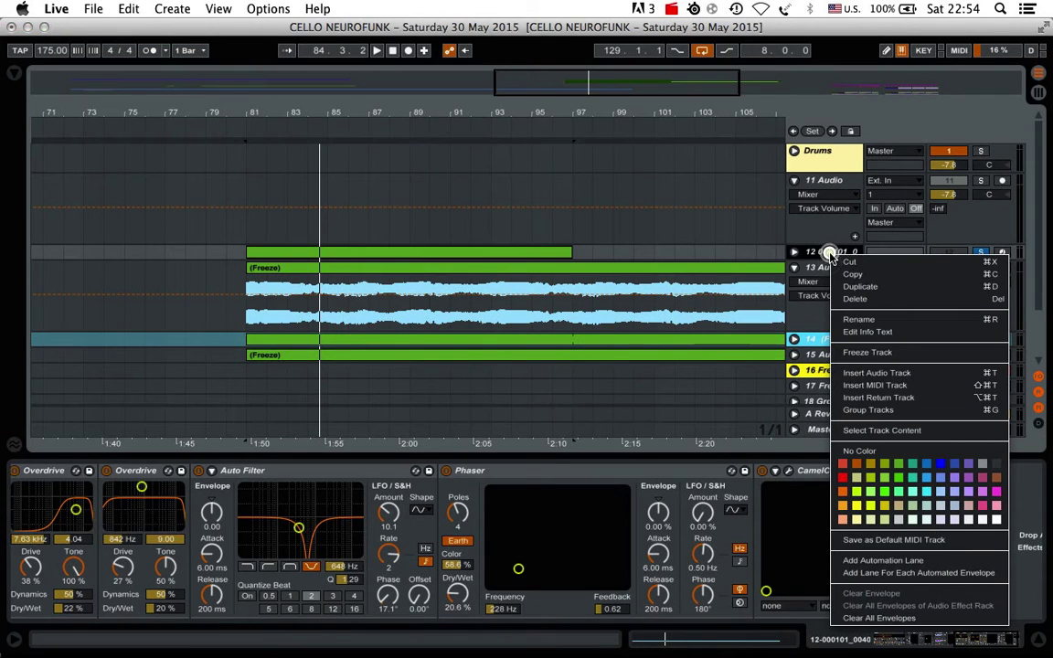
pyautogui.click(866, 352)
pyautogui.click(521, 371)
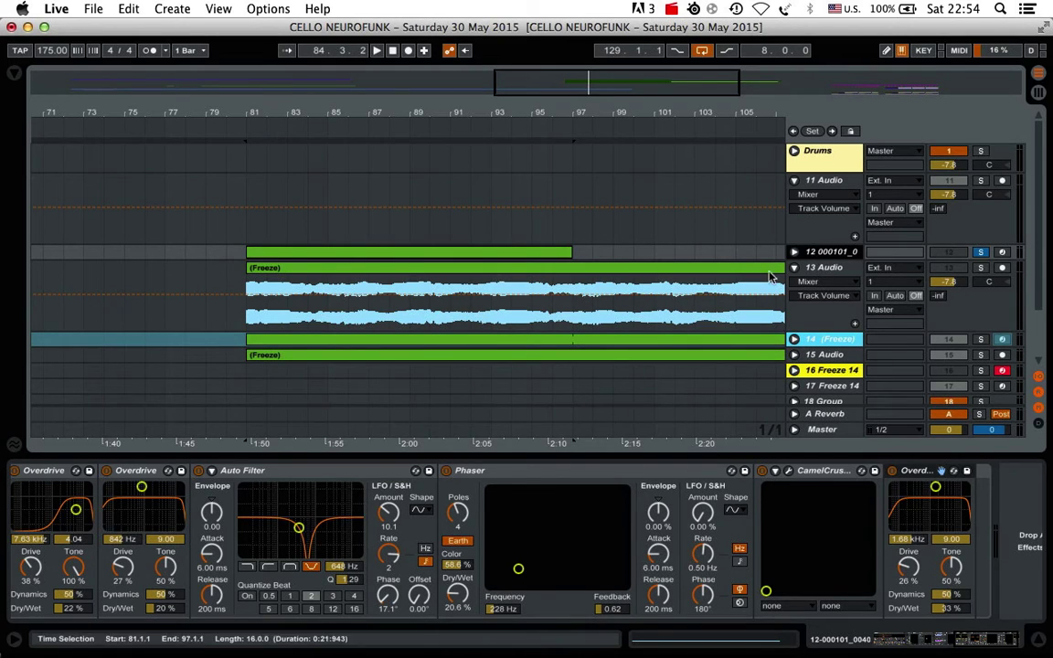
# Step: Examine the Limiter, Glue Compressor and Spectrum on the Master track, and hide the device view
pyautogui.click(834, 431)
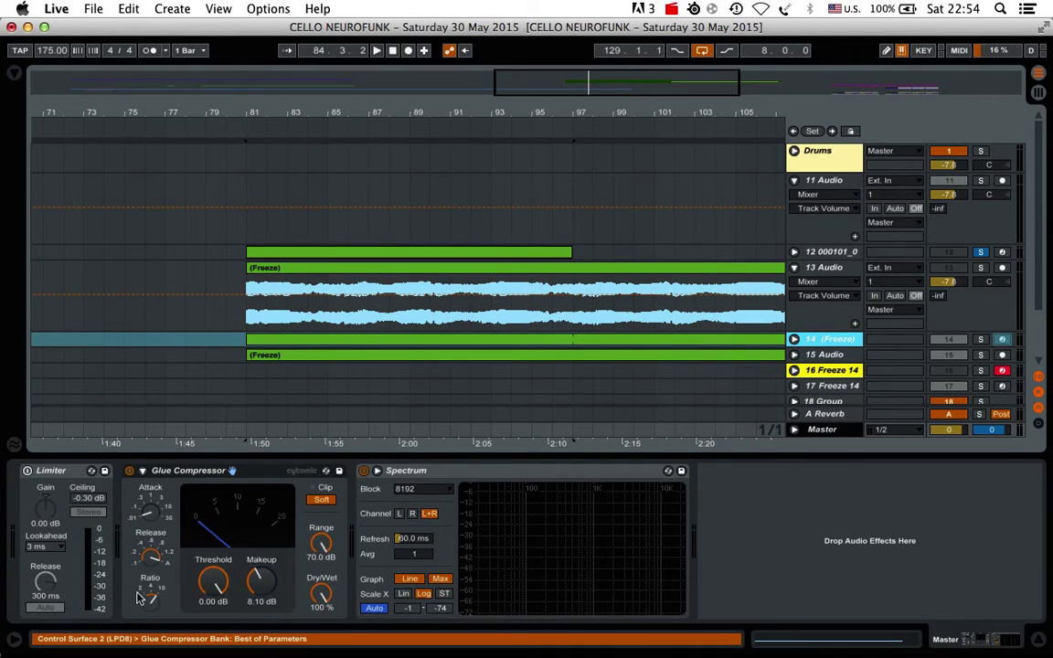
pyautogui.click(255, 468)
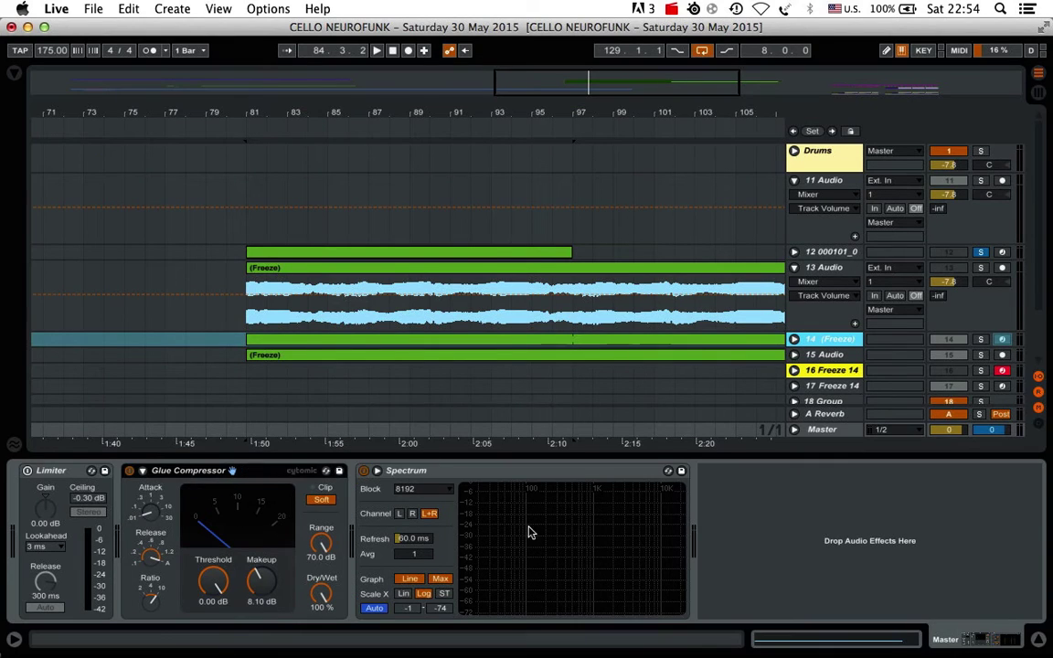
pyautogui.click(1036, 643)
pyautogui.moveTo(706, 102); pyautogui.dragTo(515, 110)
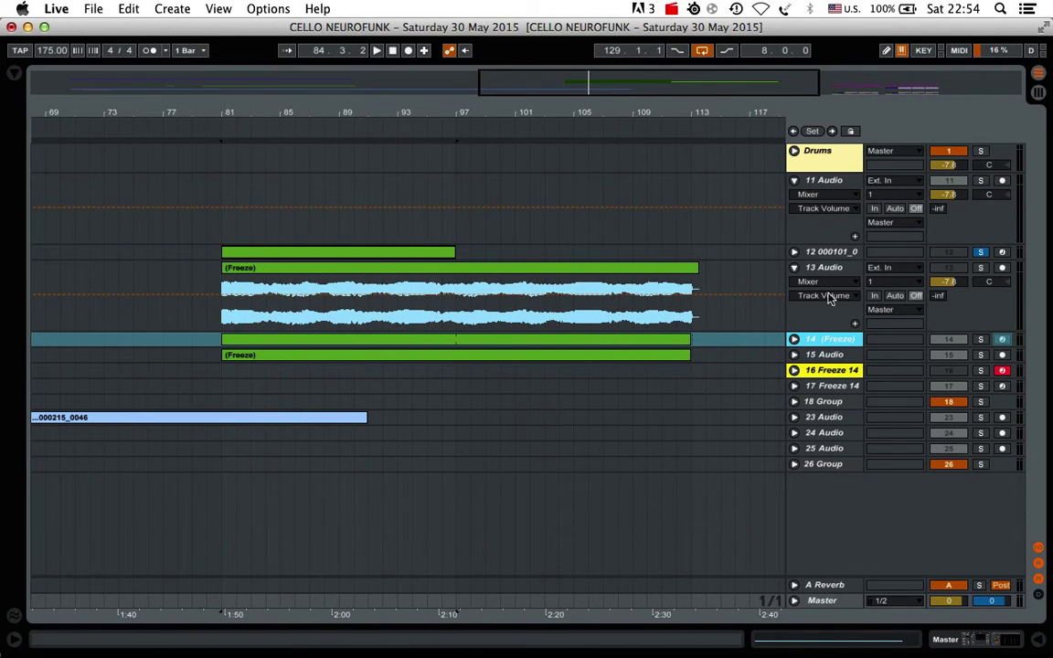
pyautogui.click(833, 604)
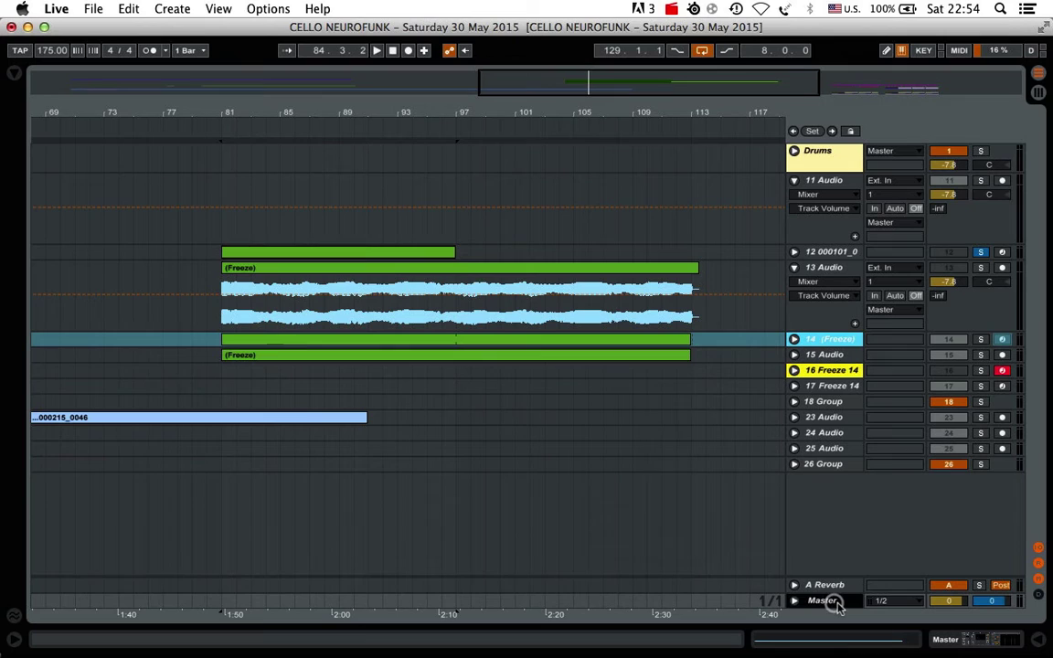
pyautogui.doubleClick(833, 601)
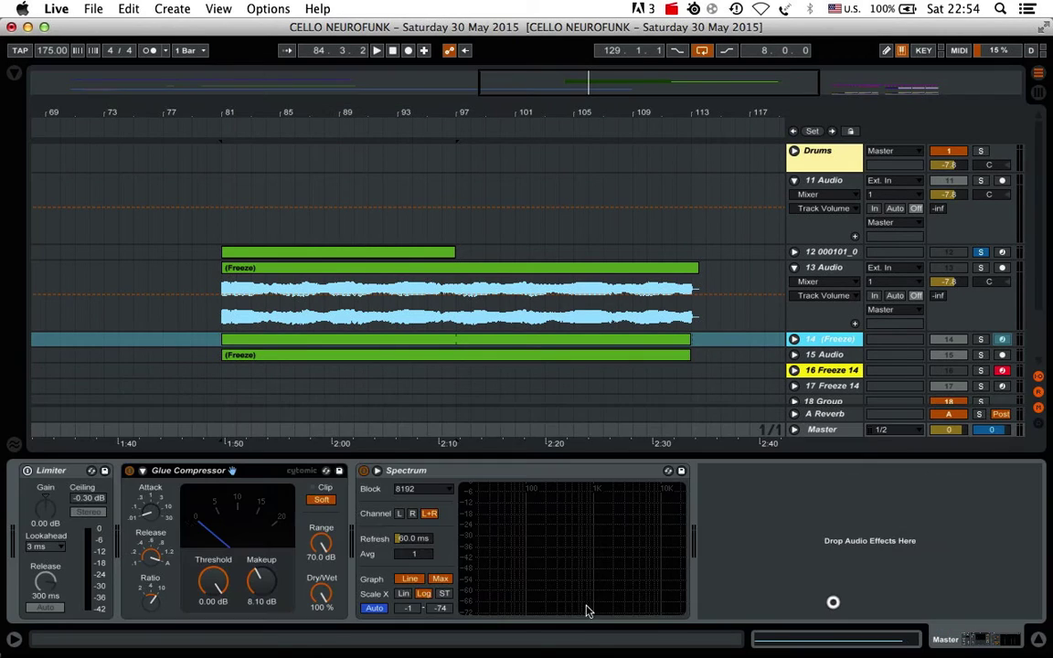
pyautogui.click(129, 471)
pyautogui.click(130, 471)
pyautogui.click(1041, 637)
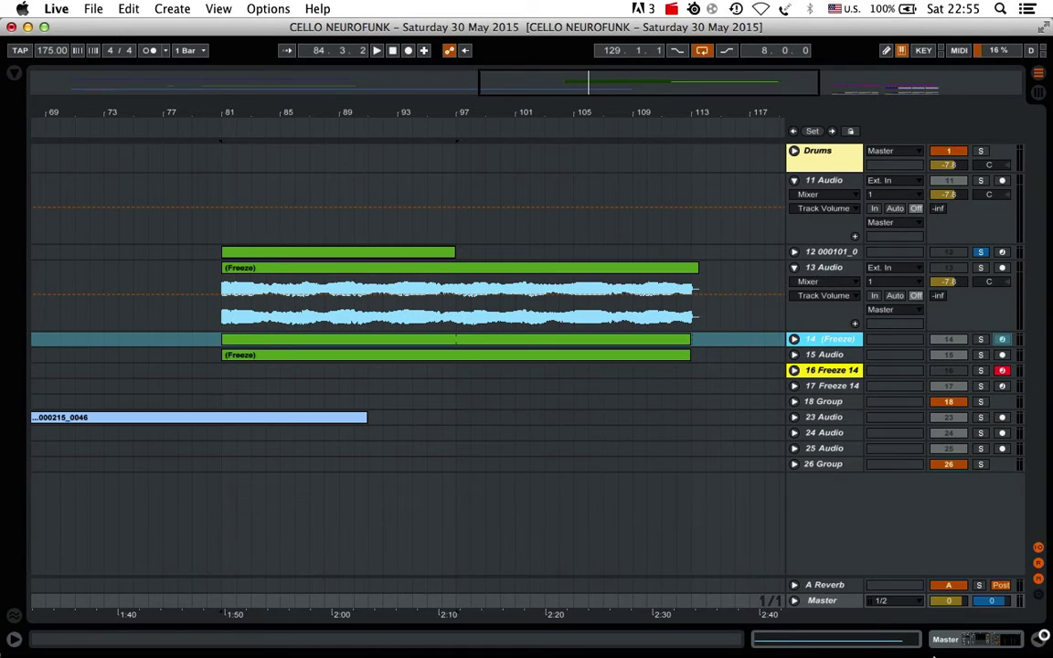
# Step: Fold track 13 Audio and unfreeze track 14
pyautogui.moveTo(306, 111); pyautogui.dragTo(322, 107)
pyautogui.click(613, 371)
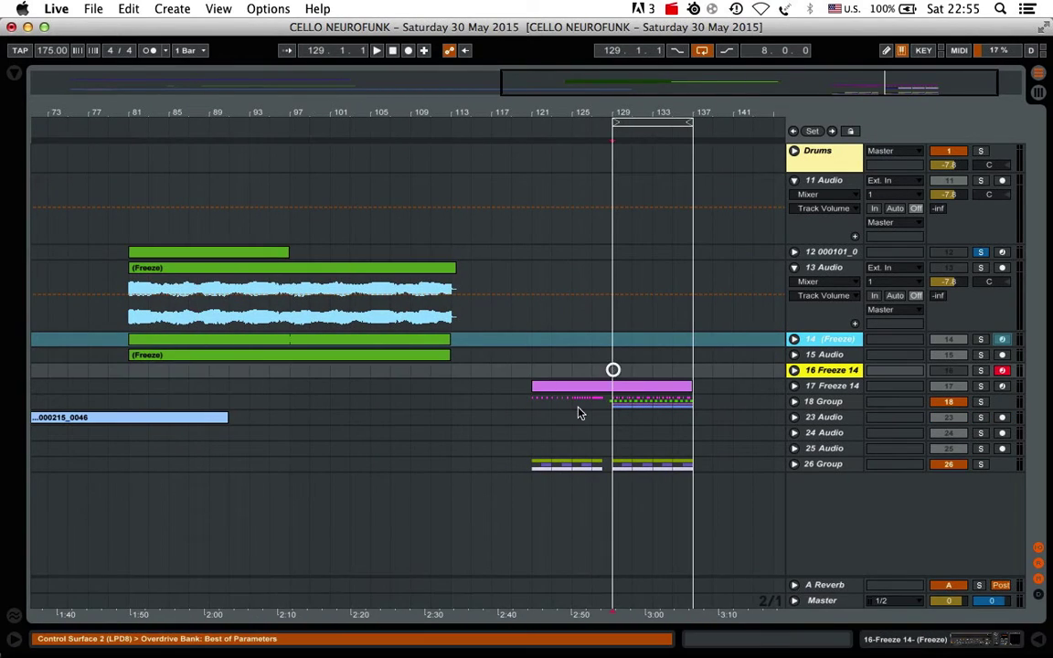
pyautogui.moveTo(231, 104); pyautogui.dragTo(301, 108)
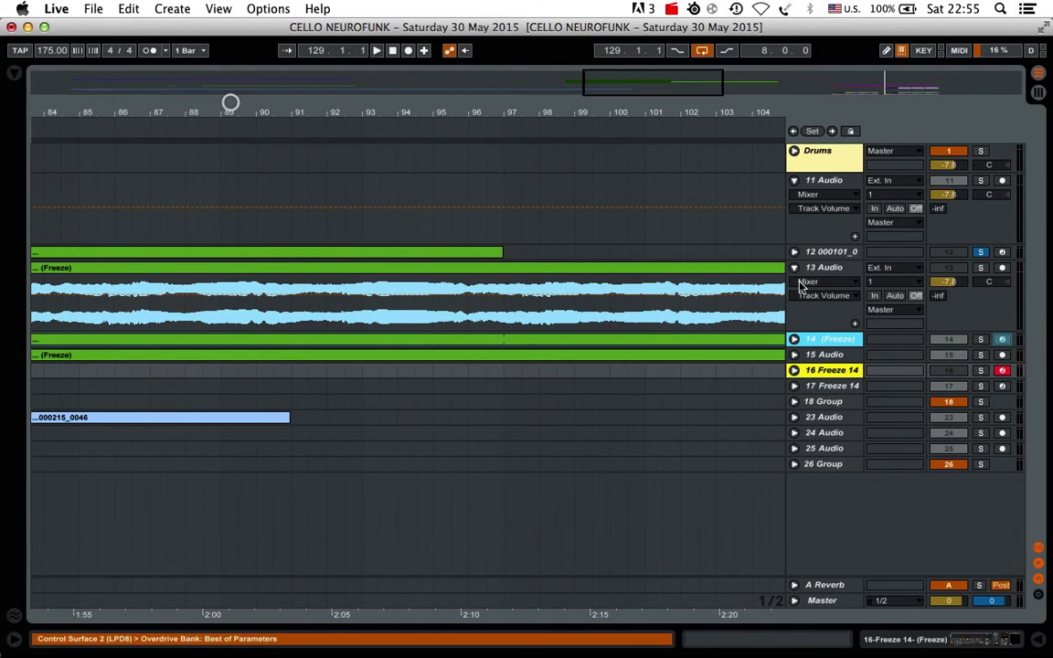
pyautogui.click(795, 267)
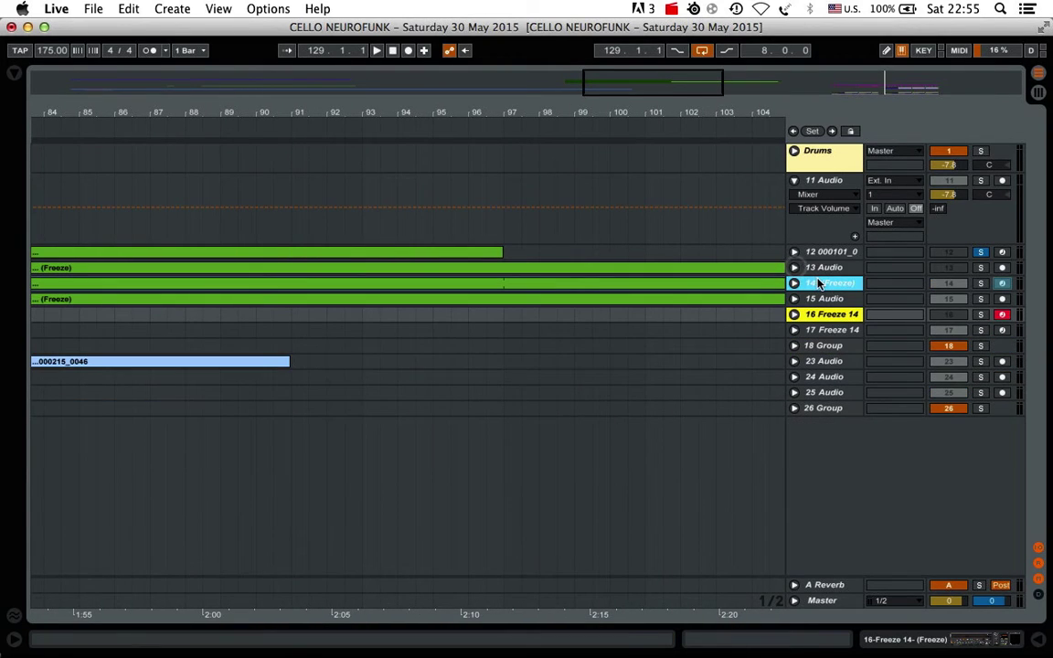
pyautogui.rightClick(816, 284)
pyautogui.click(835, 367)
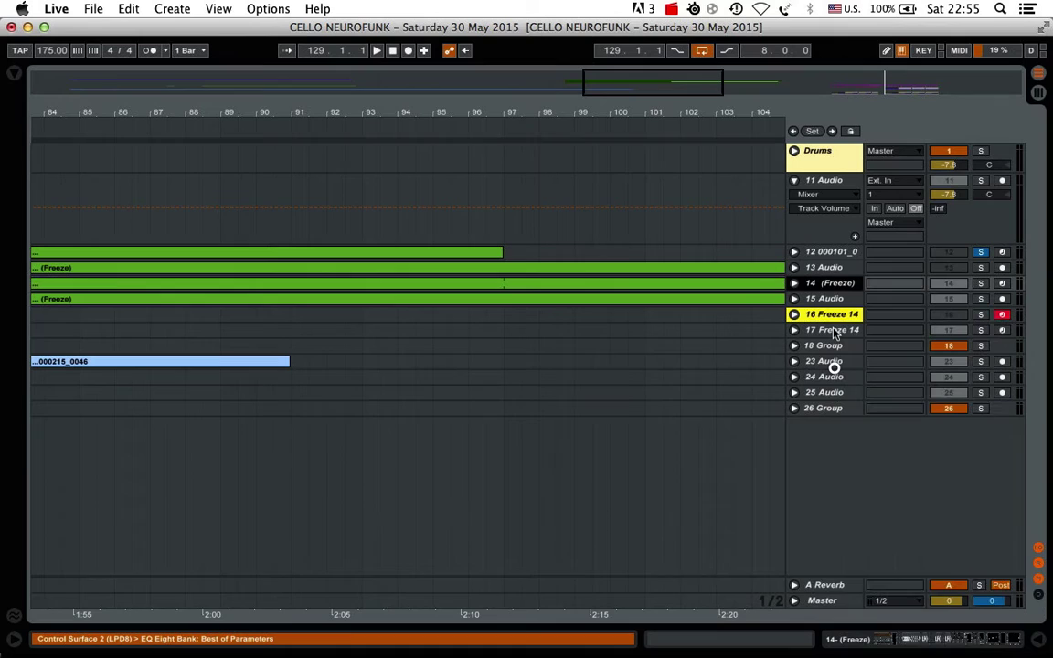
# Step: Group all of track 14's effects, from the Compressor to the last EQ Eight, into an Audio Effect Rack and switch the rack off
pyautogui.doubleClick(829, 283)
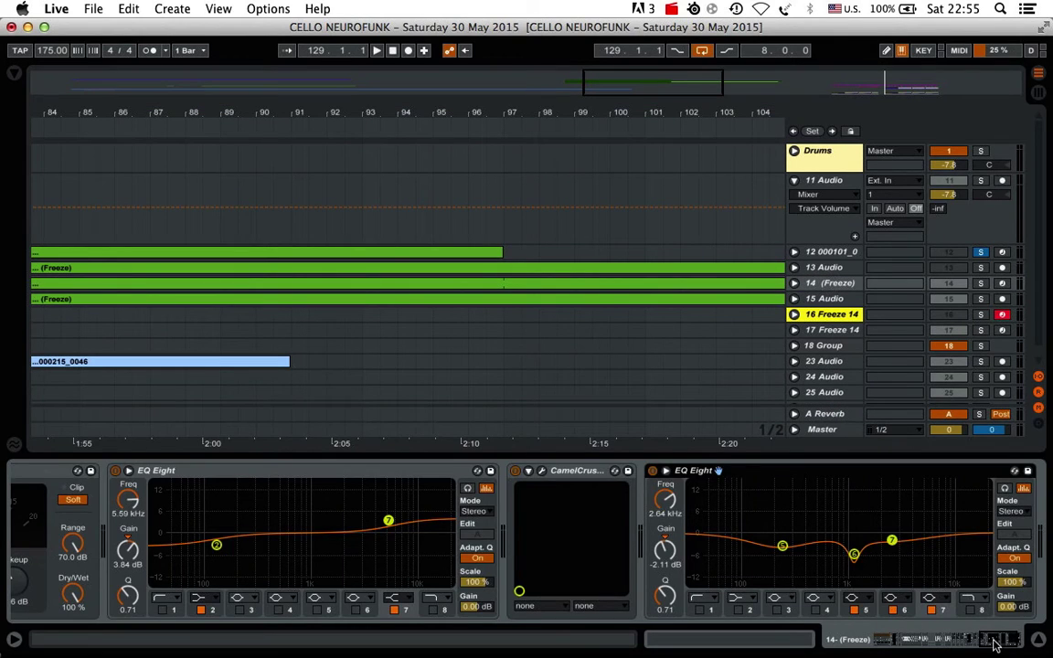
pyautogui.moveTo(996, 645); pyautogui.dragTo(858, 639)
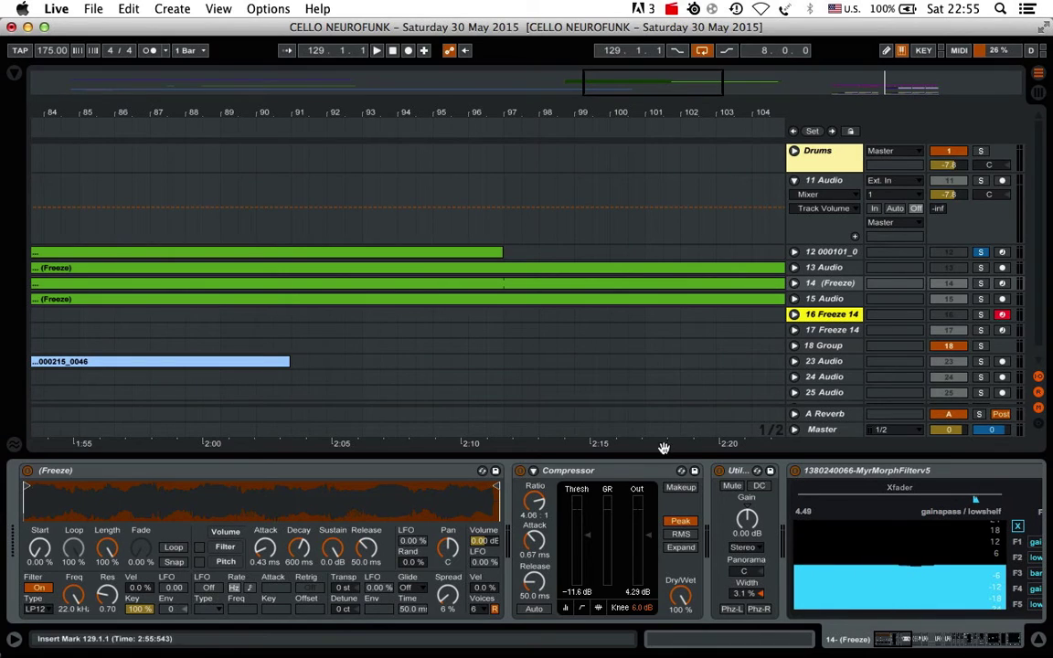
pyautogui.click(621, 468)
pyautogui.moveTo(892, 644); pyautogui.dragTo(1050, 582)
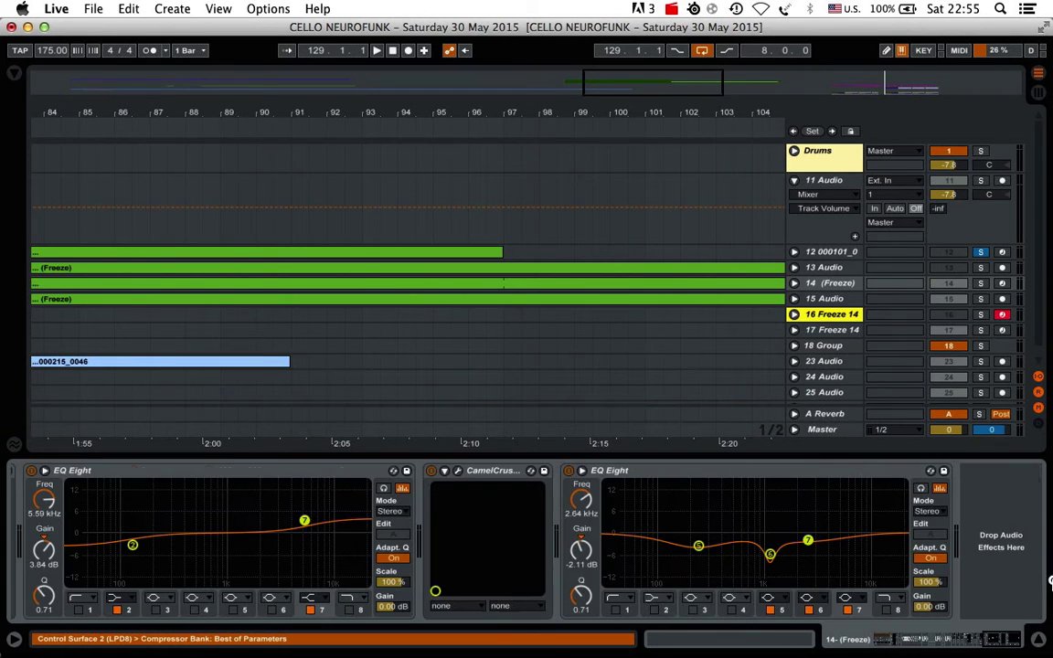
pyautogui.rightClick(889, 472)
pyautogui.click(982, 533)
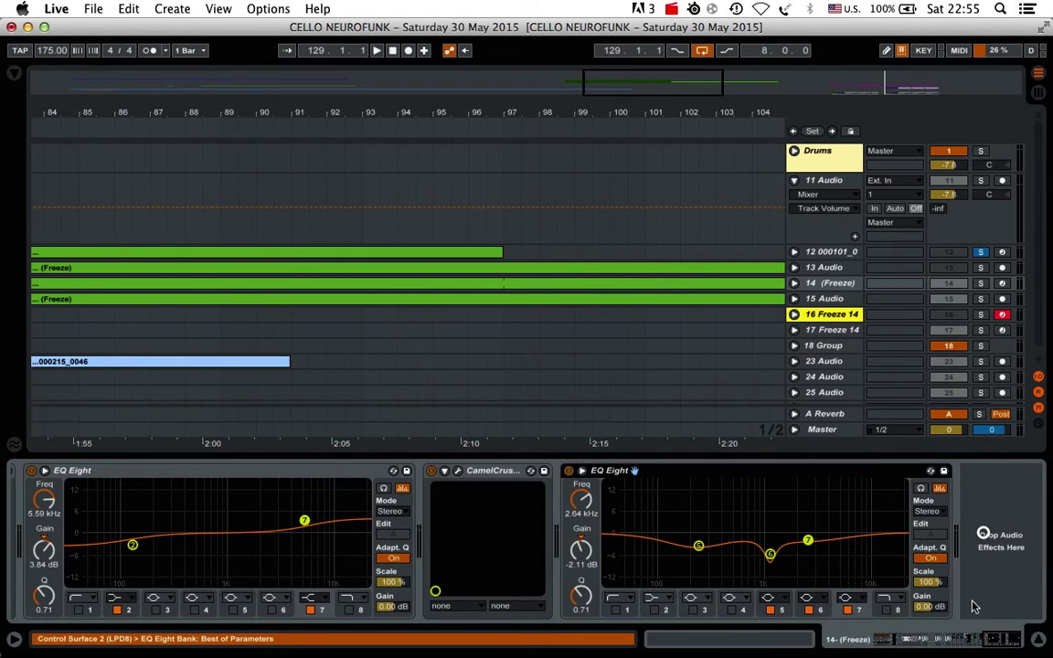
pyautogui.click(999, 645)
pyautogui.click(566, 470)
pyautogui.press('super+g')
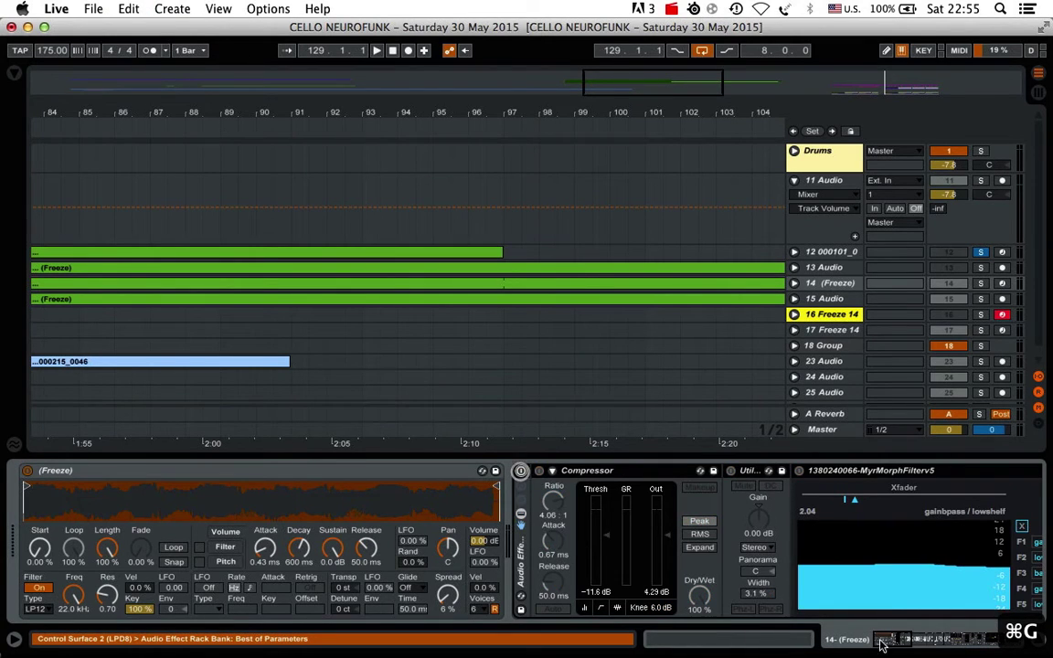
# Step: Solo track 14 and play its clip from bar 81 with the effect rack bypassed, stopping around bar 87
pyautogui.click(980, 283)
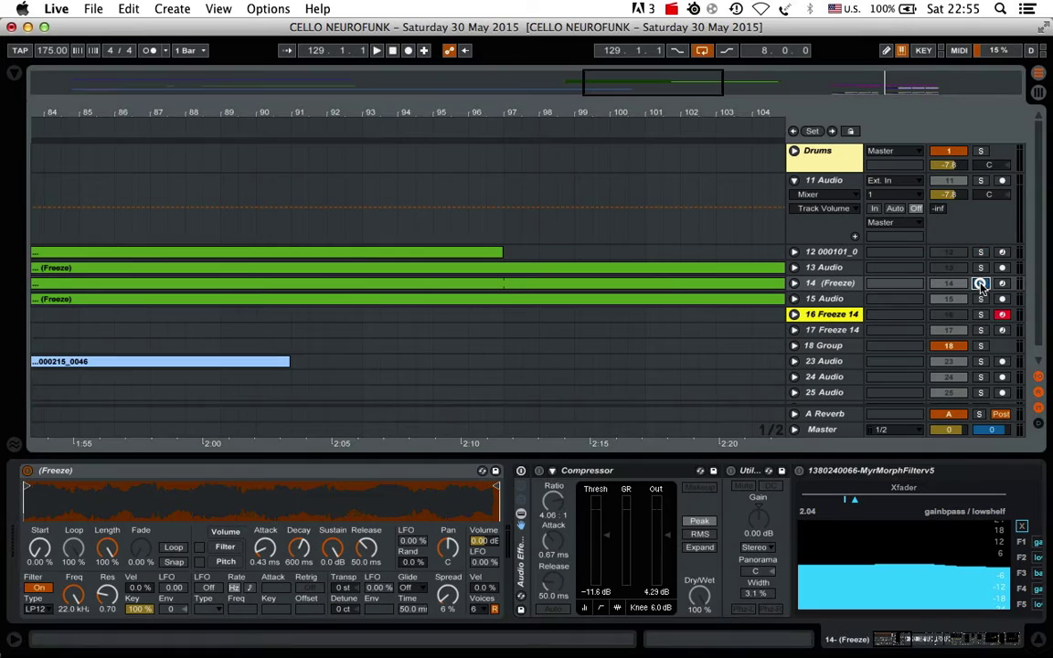
pyautogui.click(480, 281)
pyautogui.press('space')
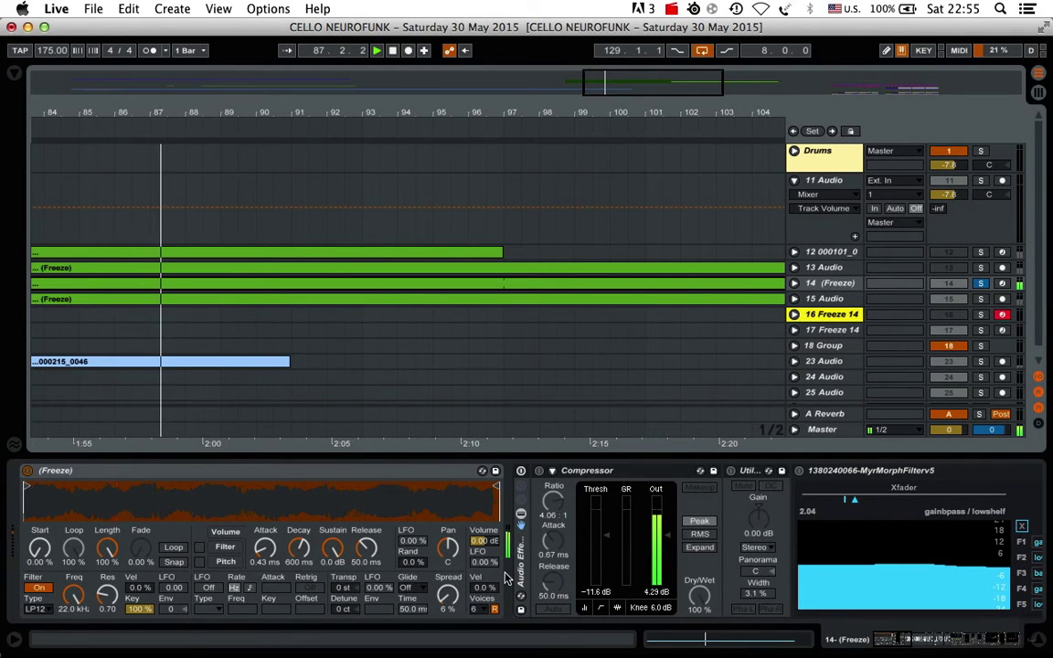
pyautogui.moveTo(899, 640); pyautogui.dragTo(868, 641)
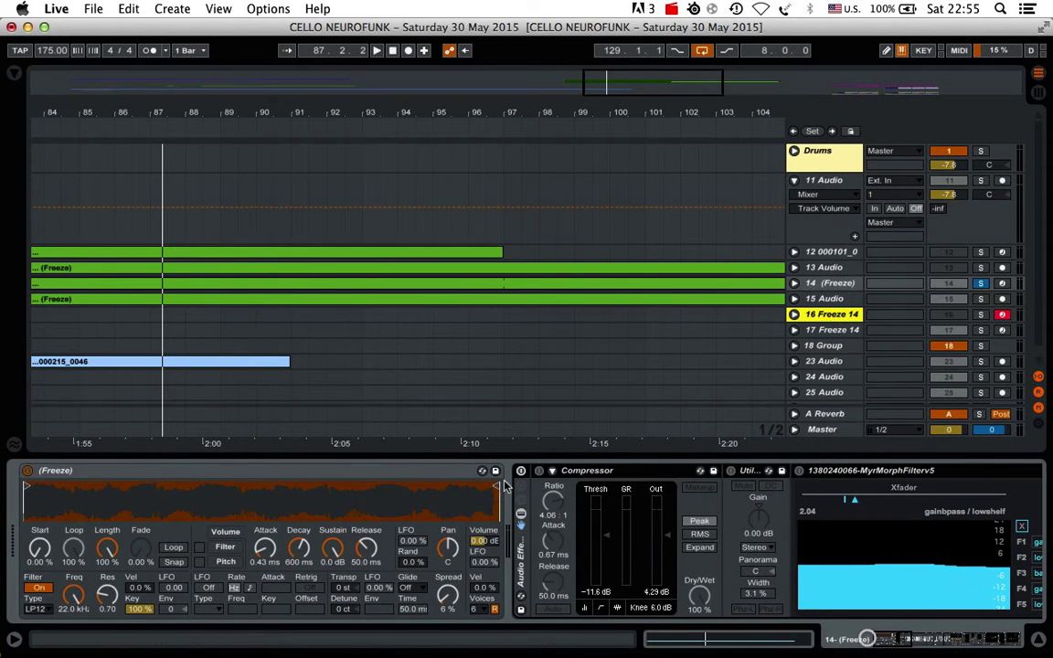
# Step: Switch track 14's Audio Effect Rack back on and review the Compressor and Utility at its start
pyautogui.click(586, 469)
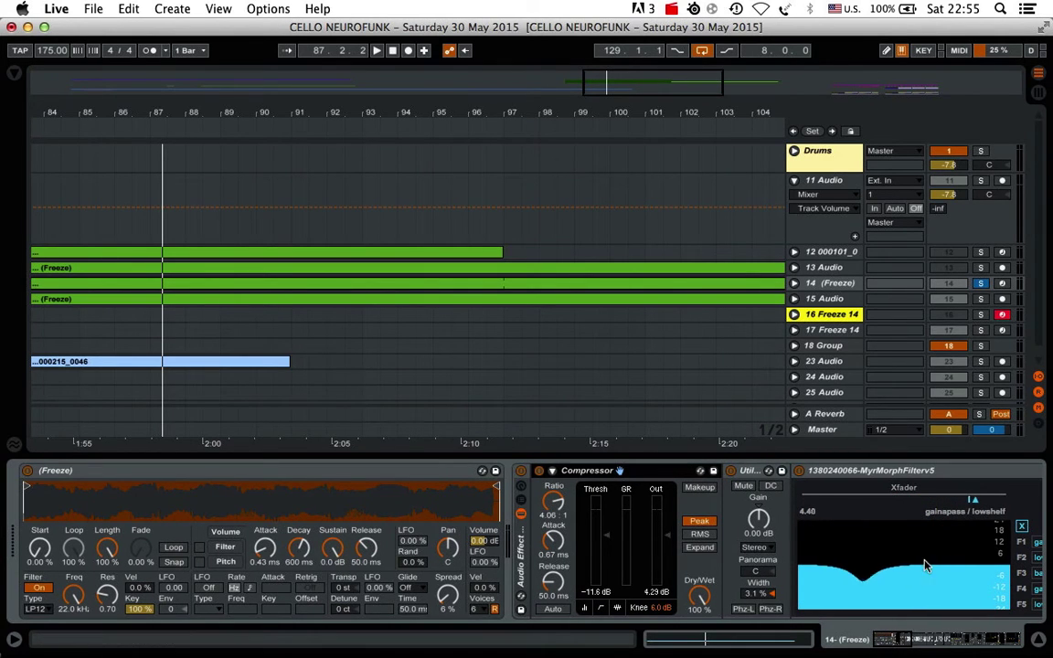
pyautogui.moveTo(896, 640); pyautogui.dragTo(886, 639)
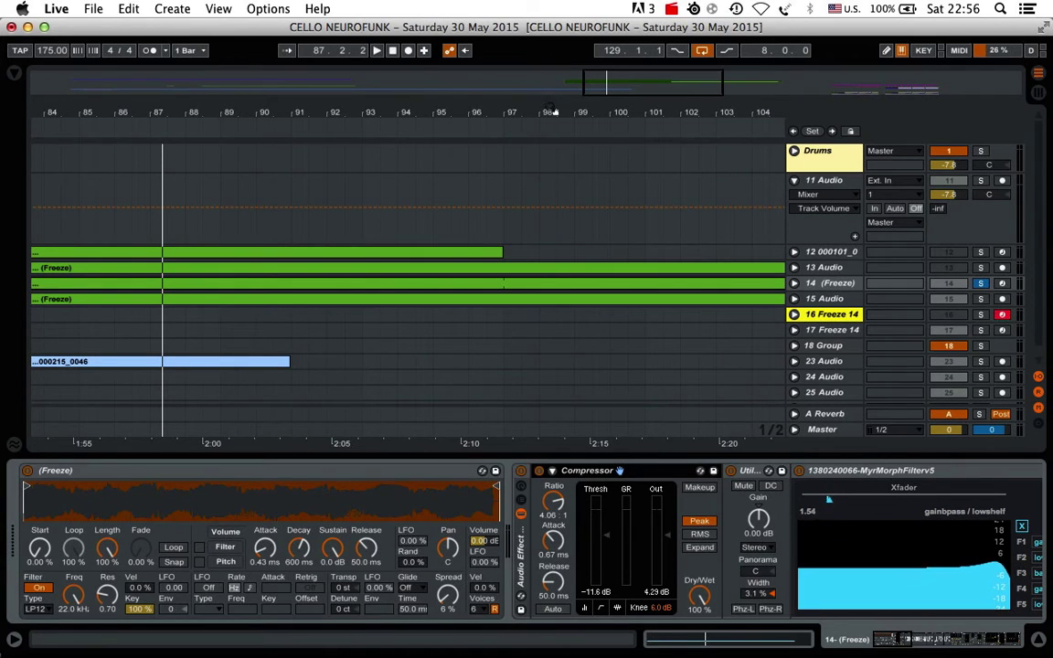
pyautogui.moveTo(551, 112); pyautogui.dragTo(550, 103)
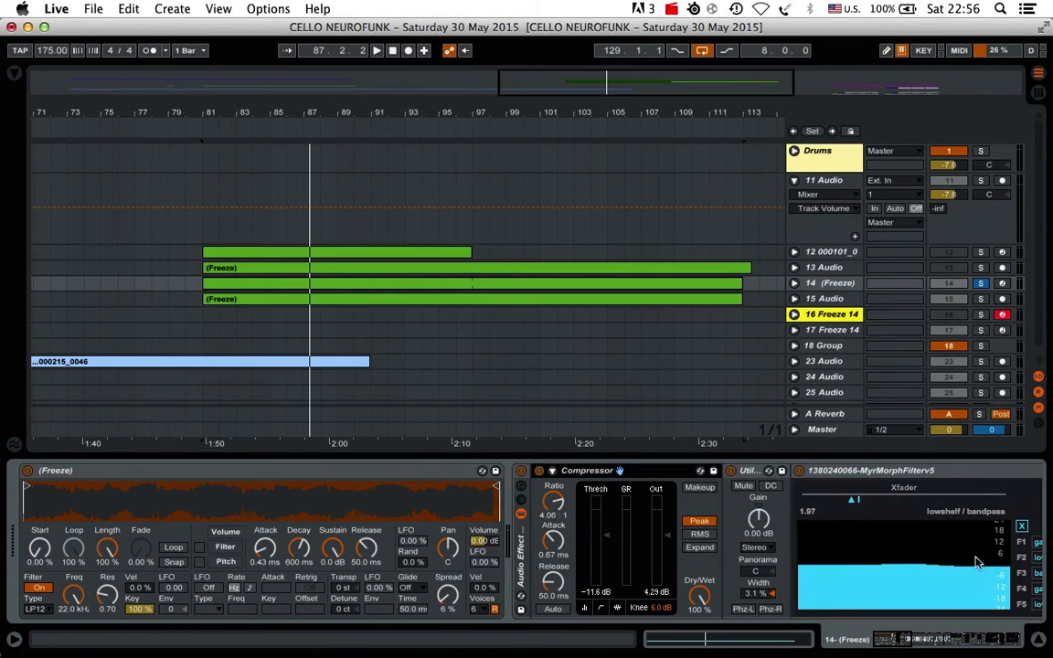
# Step: Examine the MyrMorphFilterv5's Xfader, filter types and cutoffs, and briefly show the Audio Effects browser category
pyautogui.moveTo(902, 646); pyautogui.dragTo(920, 644)
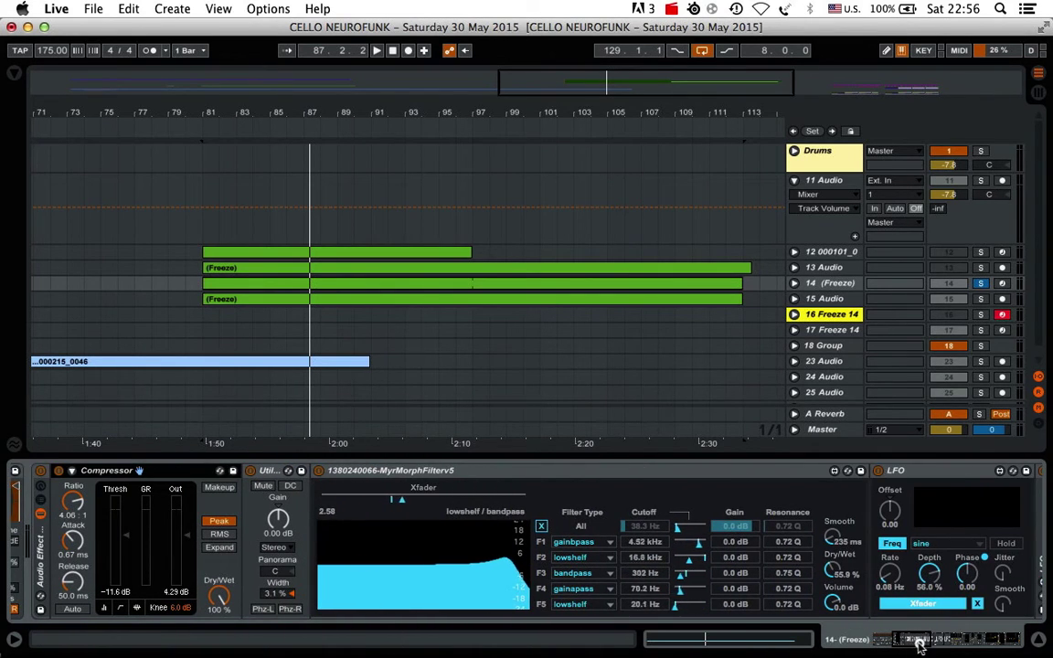
pyautogui.click(634, 469)
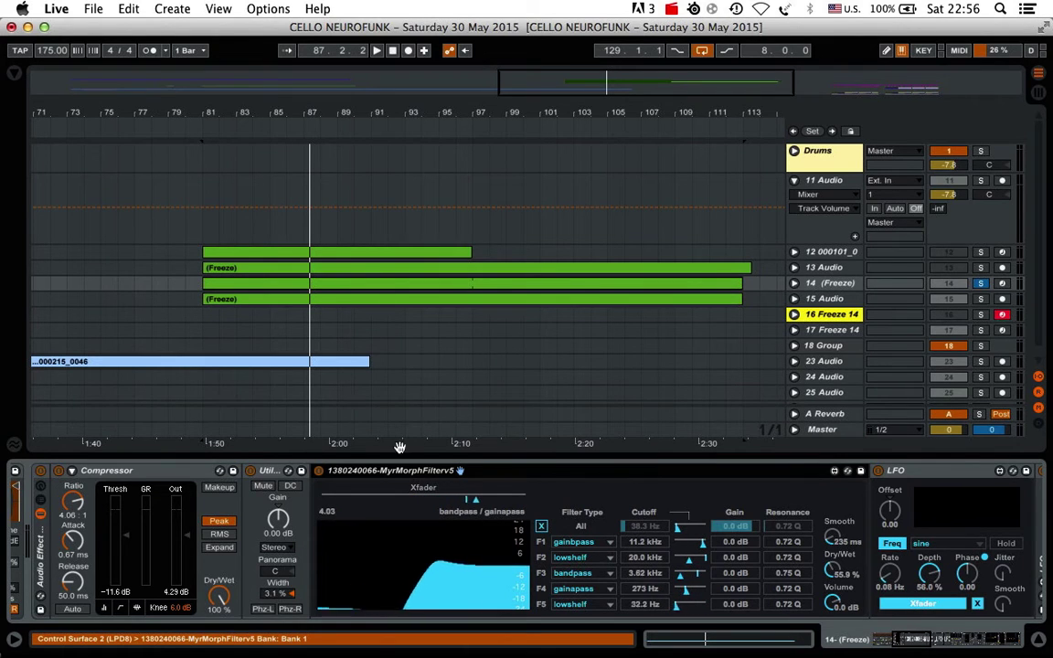
pyautogui.click(13, 72)
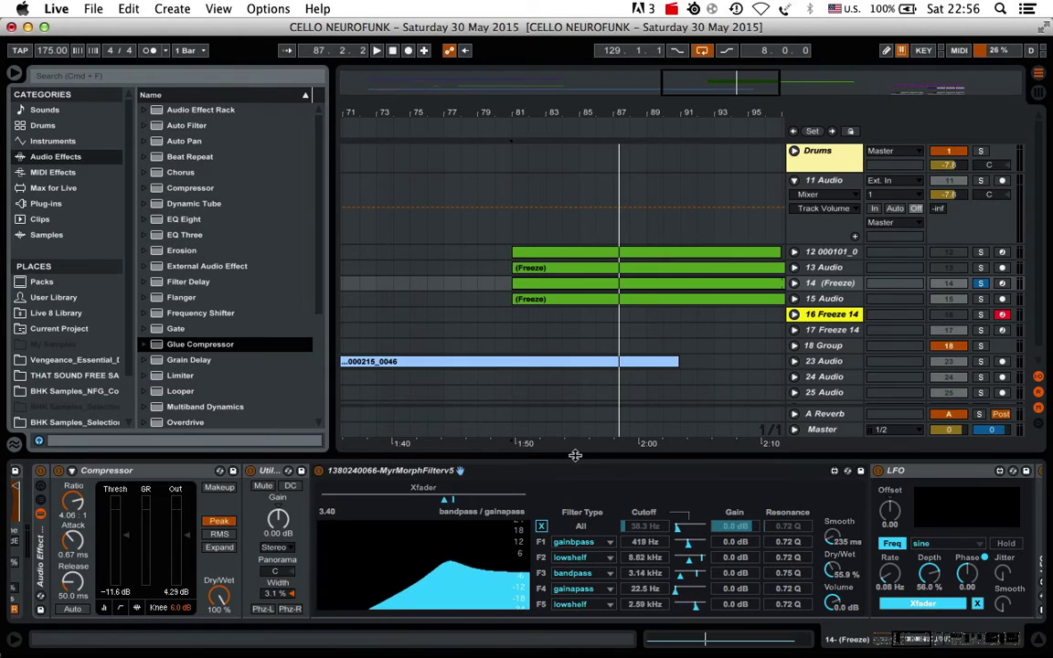
pyautogui.click(12, 72)
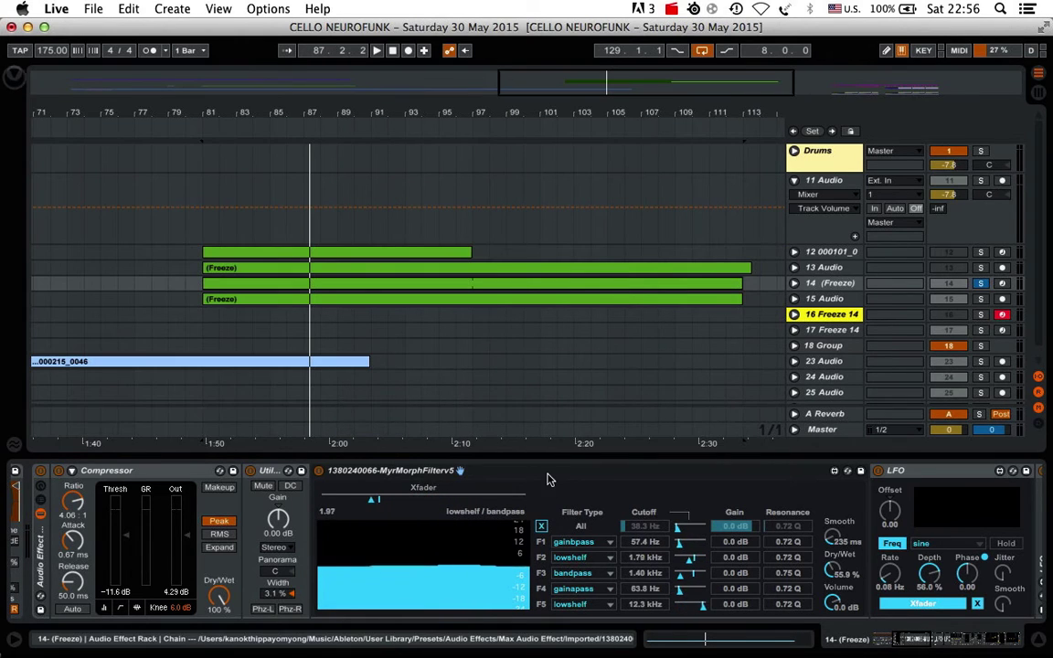
# Step: Unfold the collapsed LFOs after the morph filter and review the filter parameter each one modulates
pyautogui.moveTo(900, 637); pyautogui.dragTo(907, 637)
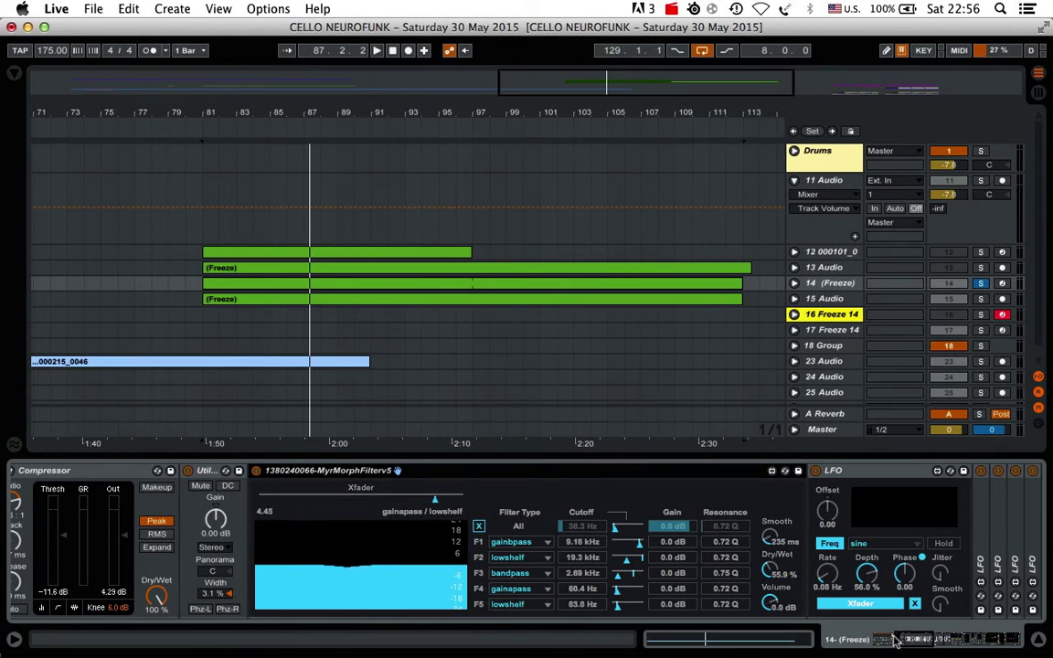
pyautogui.moveTo(907, 637); pyautogui.dragTo(914, 639)
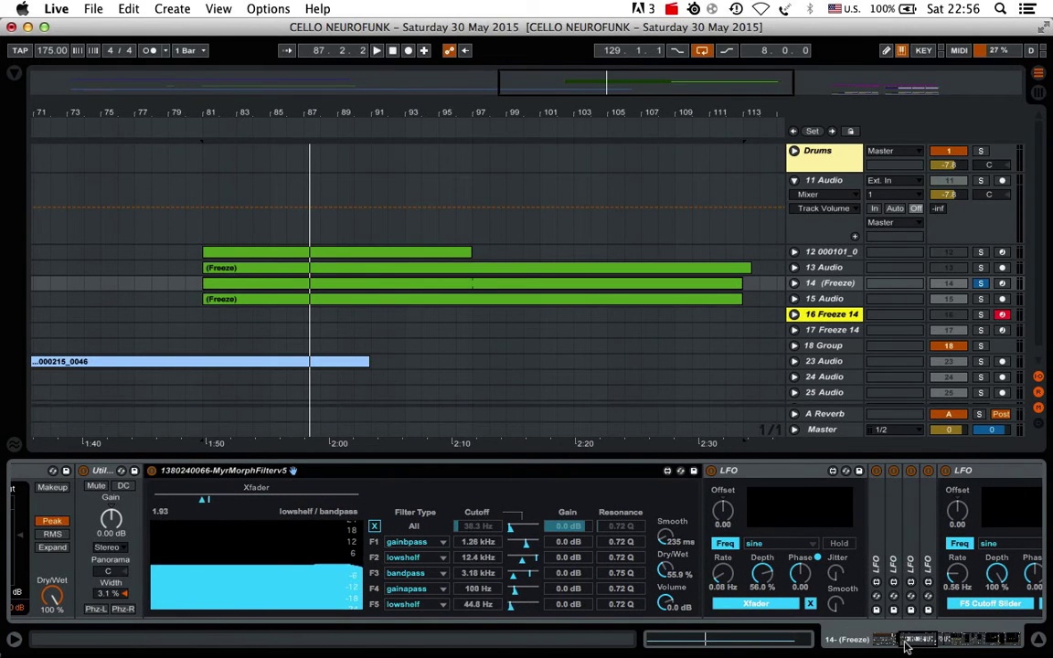
pyautogui.moveTo(910, 640); pyautogui.dragTo(921, 638)
pyautogui.doubleClick(560, 539)
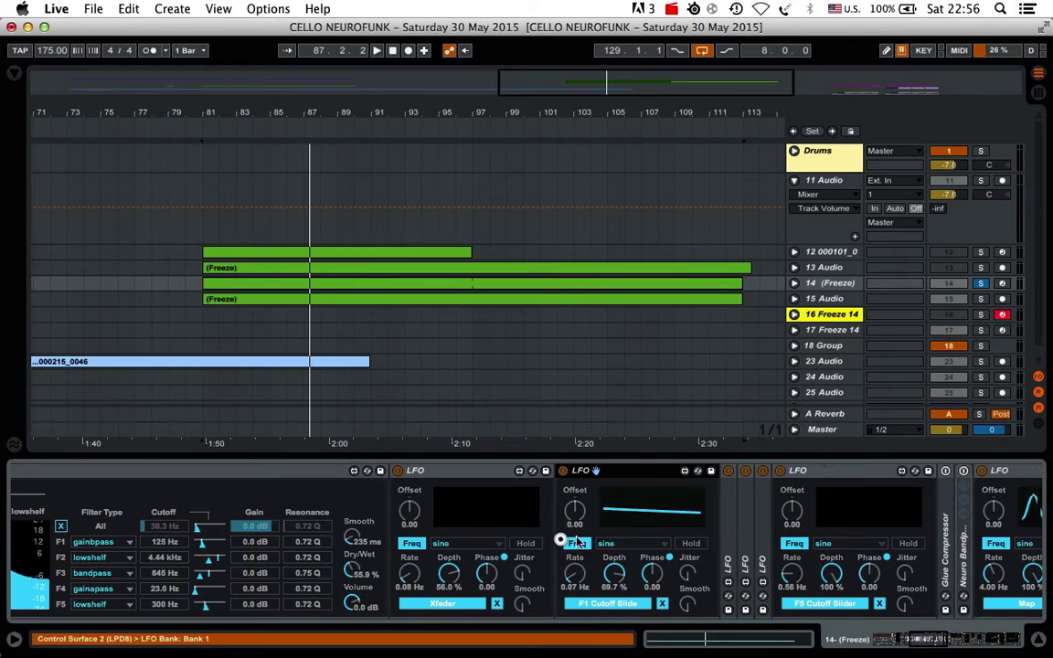
pyautogui.doubleClick(724, 540)
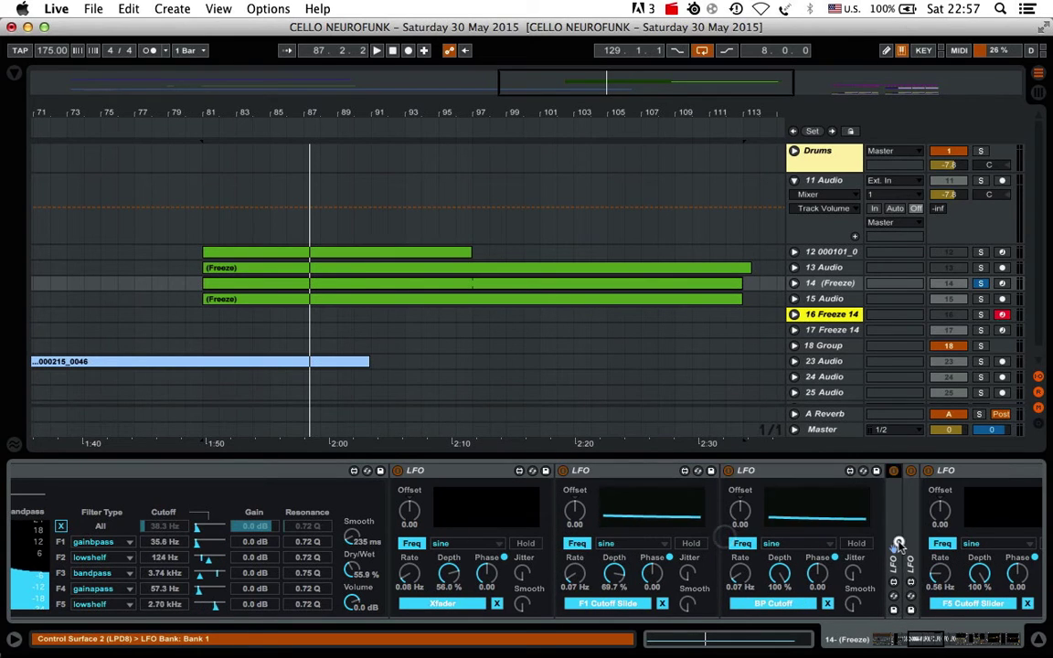
pyautogui.doubleClick(900, 542)
pyautogui.moveTo(926, 637); pyautogui.dragTo(934, 637)
# Step: Fold all the LFO devices that follow the morph filter back into narrow strips
pyautogui.doubleClick(376, 473)
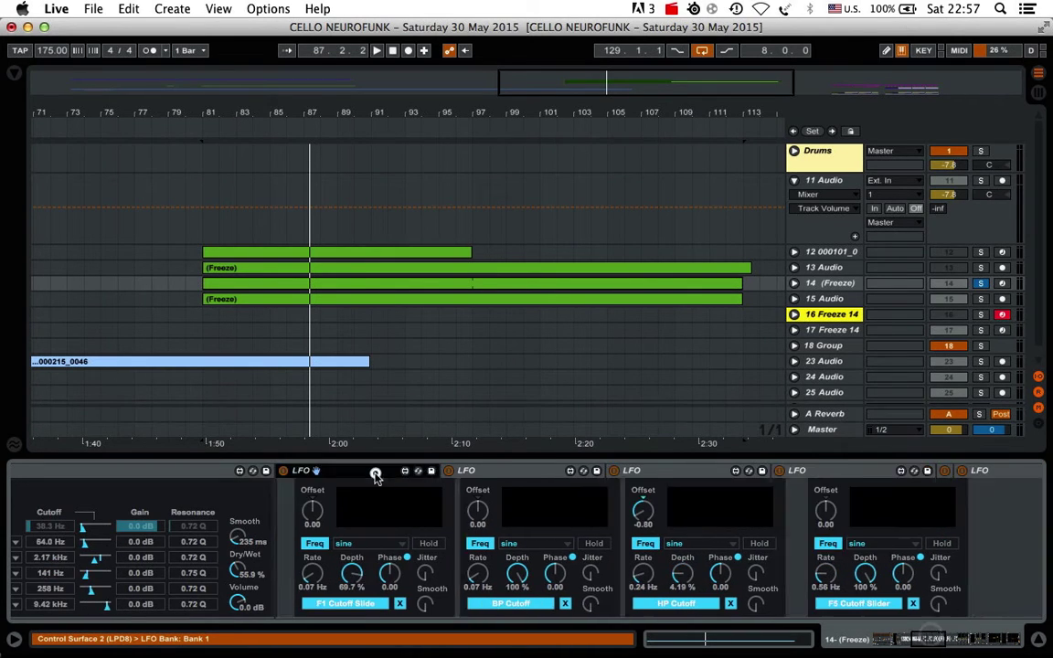
pyautogui.doubleClick(376, 473)
pyautogui.doubleClick(394, 472)
pyautogui.doubleClick(399, 469)
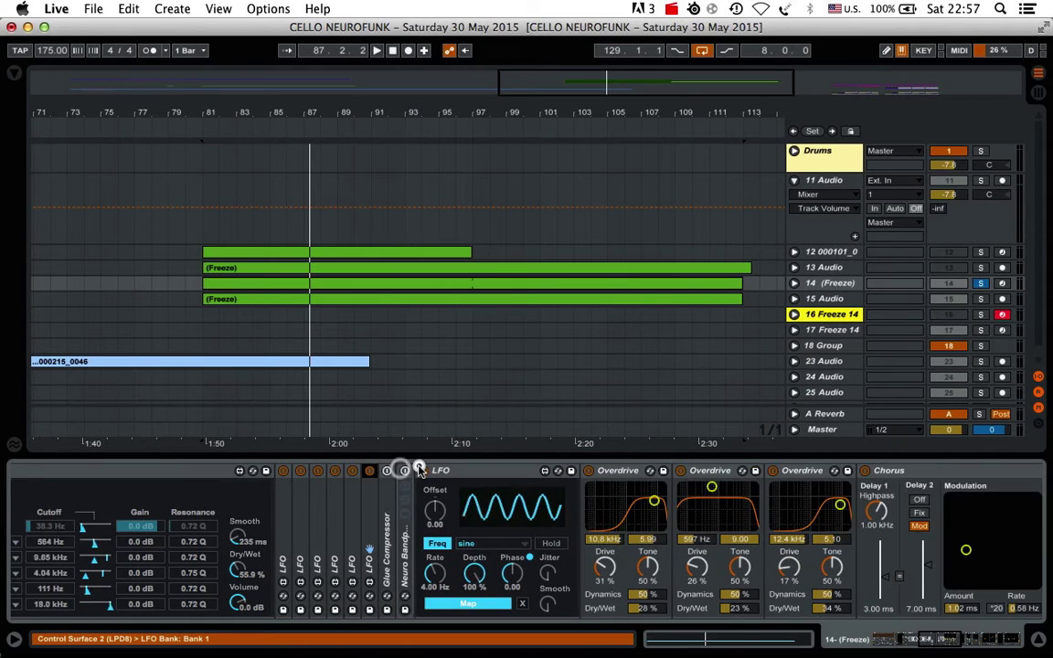
pyautogui.moveTo(938, 638)
pyautogui.mouseDown()
pyautogui.moveTo(888, 639)
pyautogui.moveTo(931, 638)
pyautogui.mouseUp()
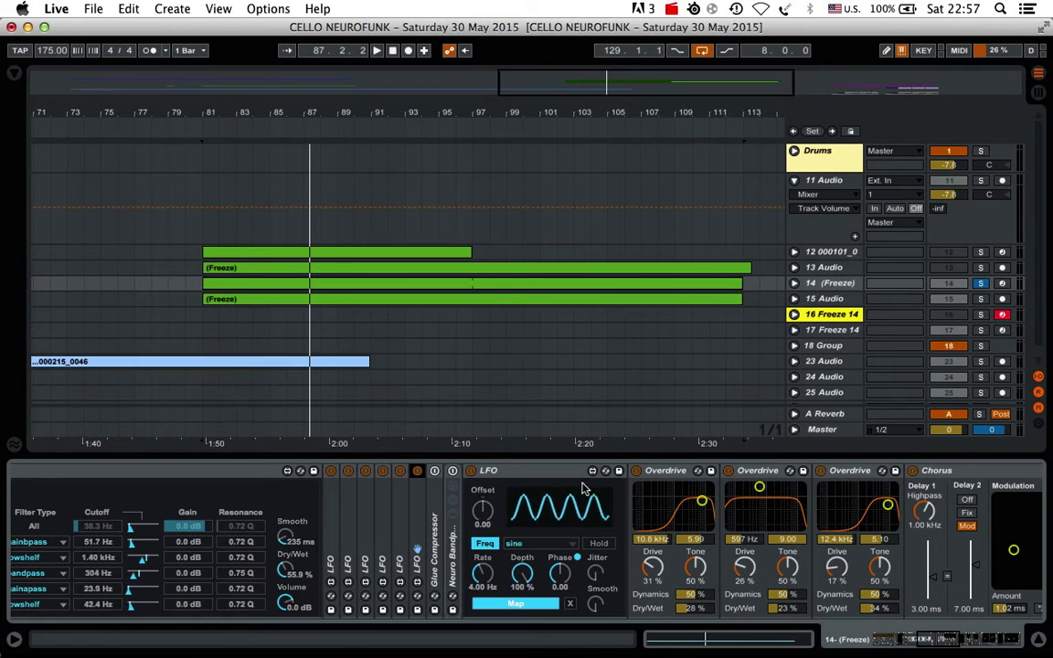
# Step: Review the unmapped LFO, the three consecutive Overdrives and the Chorus in track 14's rack
pyautogui.click(526, 469)
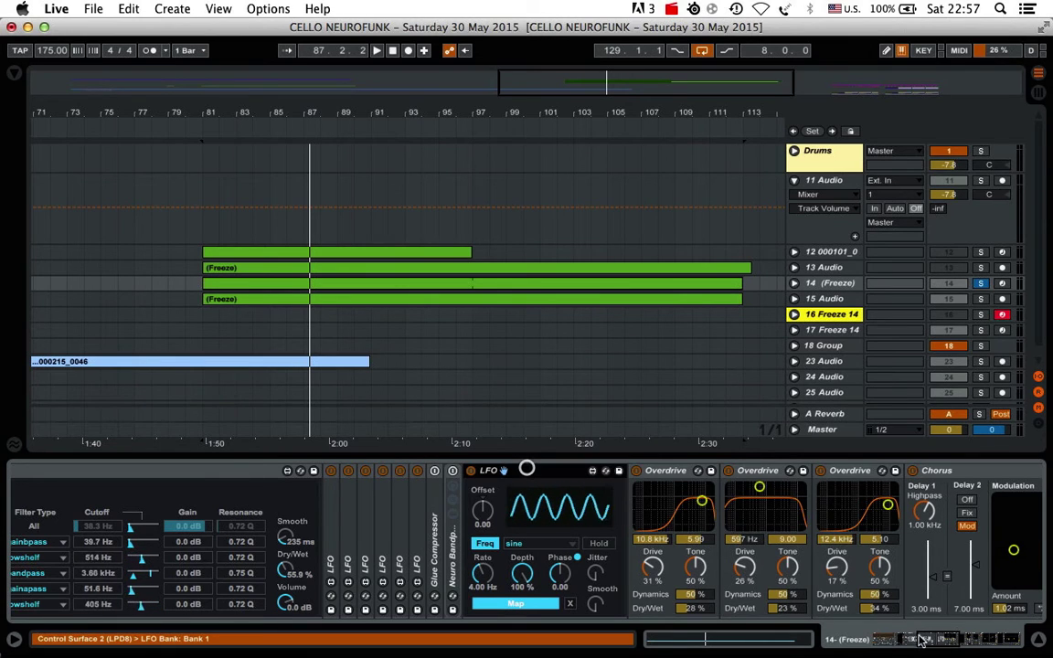
pyautogui.moveTo(951, 639); pyautogui.dragTo(961, 640)
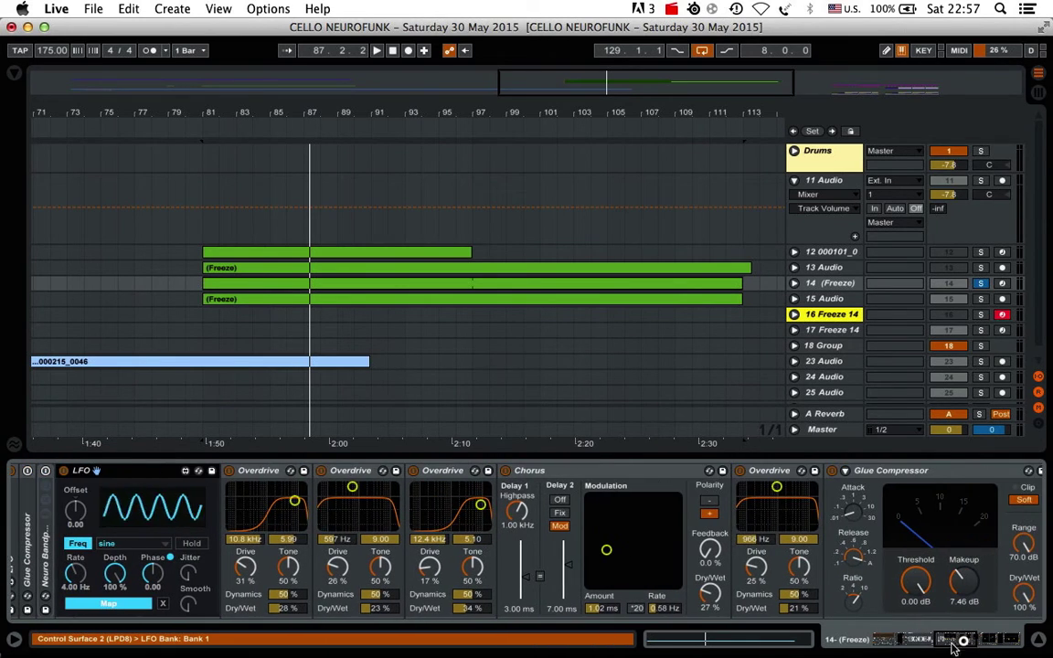
pyautogui.click(281, 474)
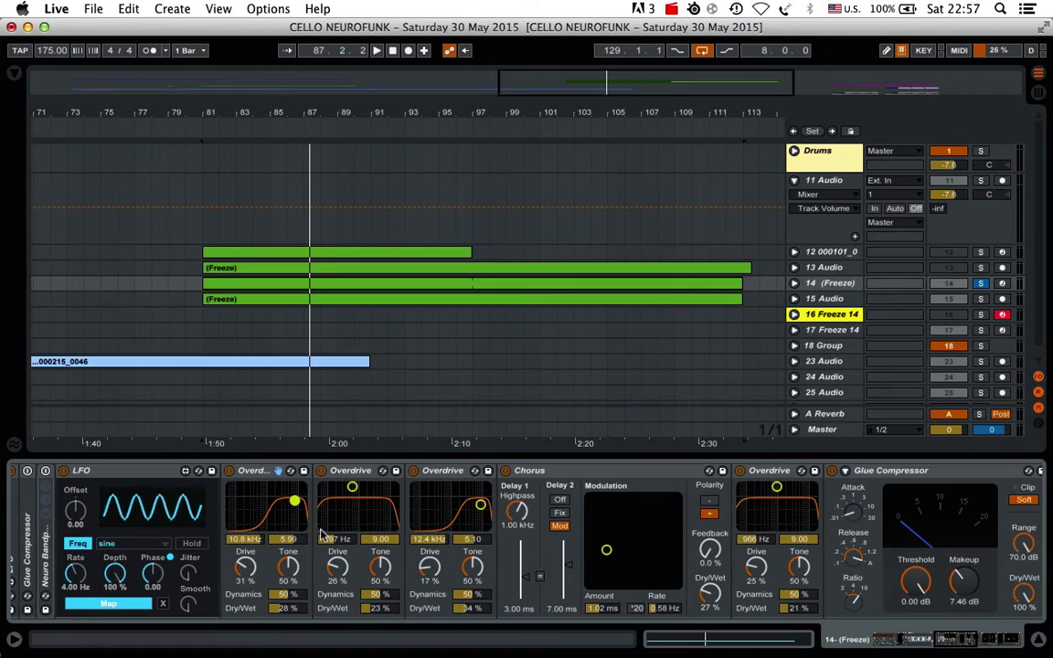
pyautogui.click(954, 643)
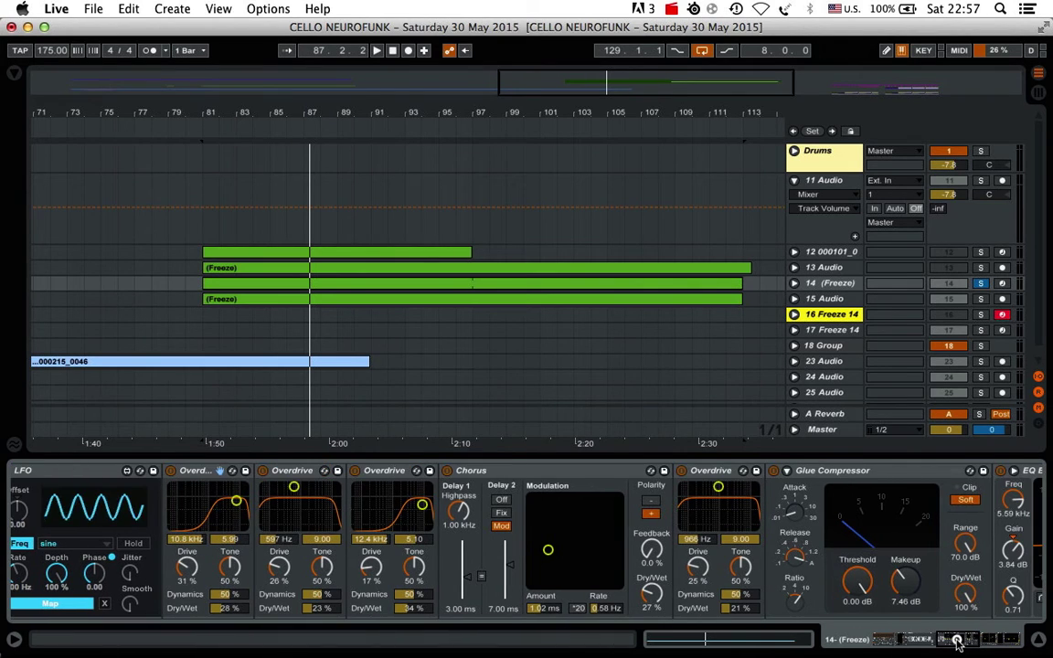
pyautogui.click(285, 471)
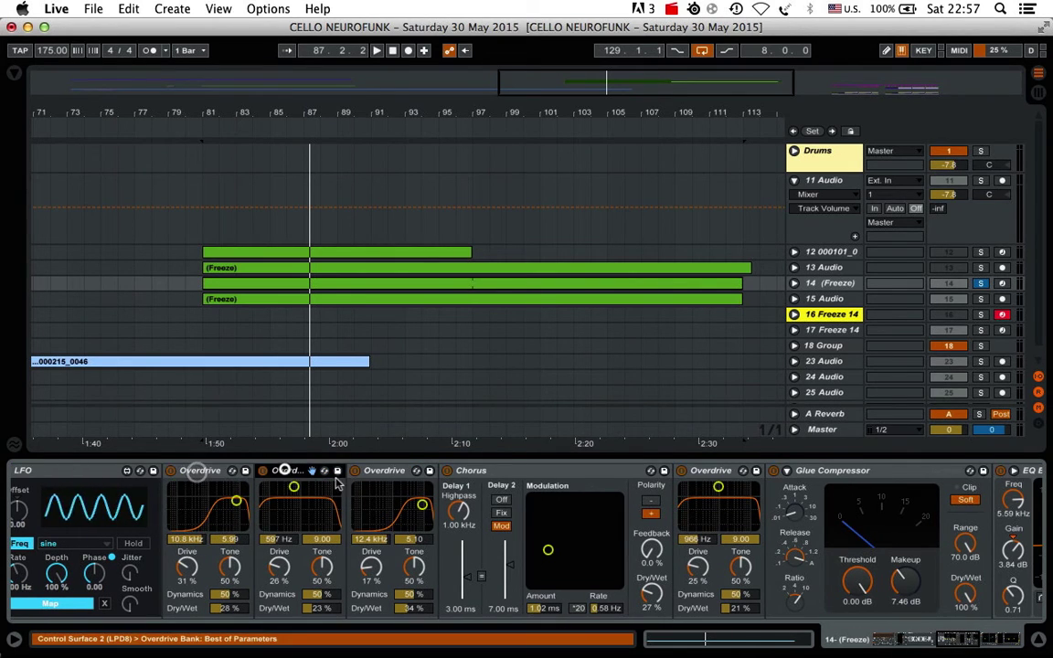
pyautogui.click(376, 470)
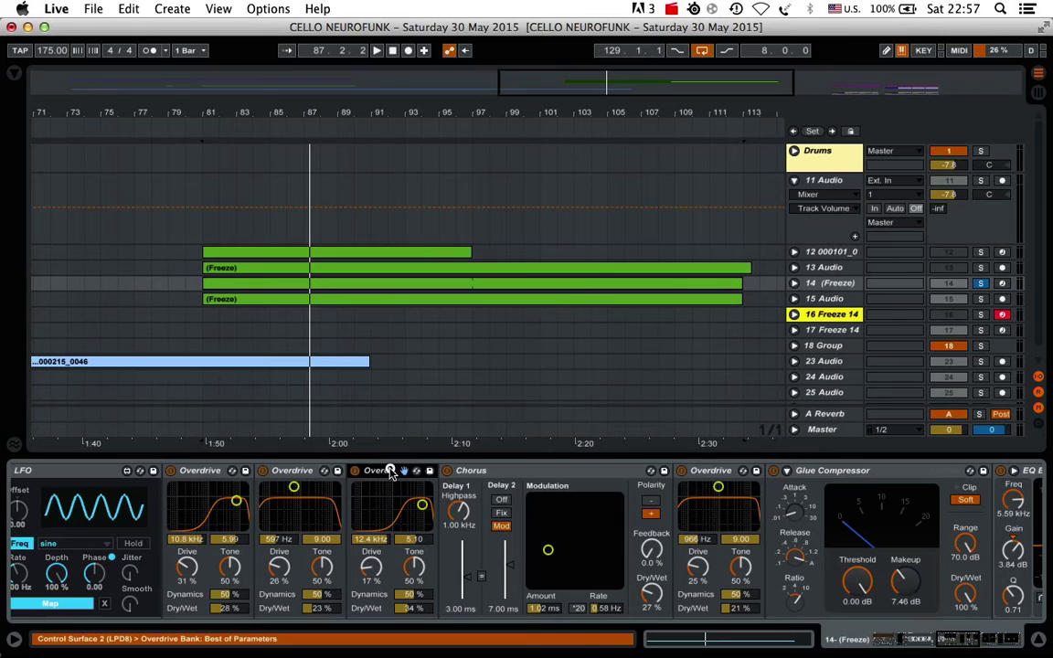
pyautogui.click(505, 471)
pyautogui.moveTo(961, 639); pyautogui.dragTo(972, 641)
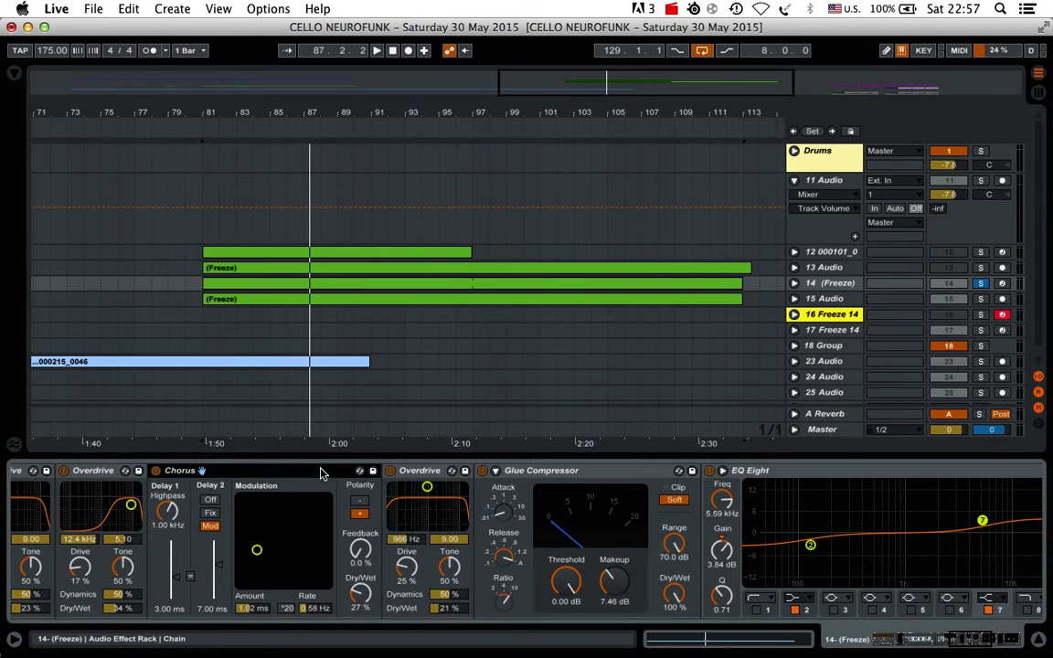
# Step: Examine the Overdrive after the Chorus and the Glue Compressor's attack, range and makeup settings
pyautogui.click(412, 470)
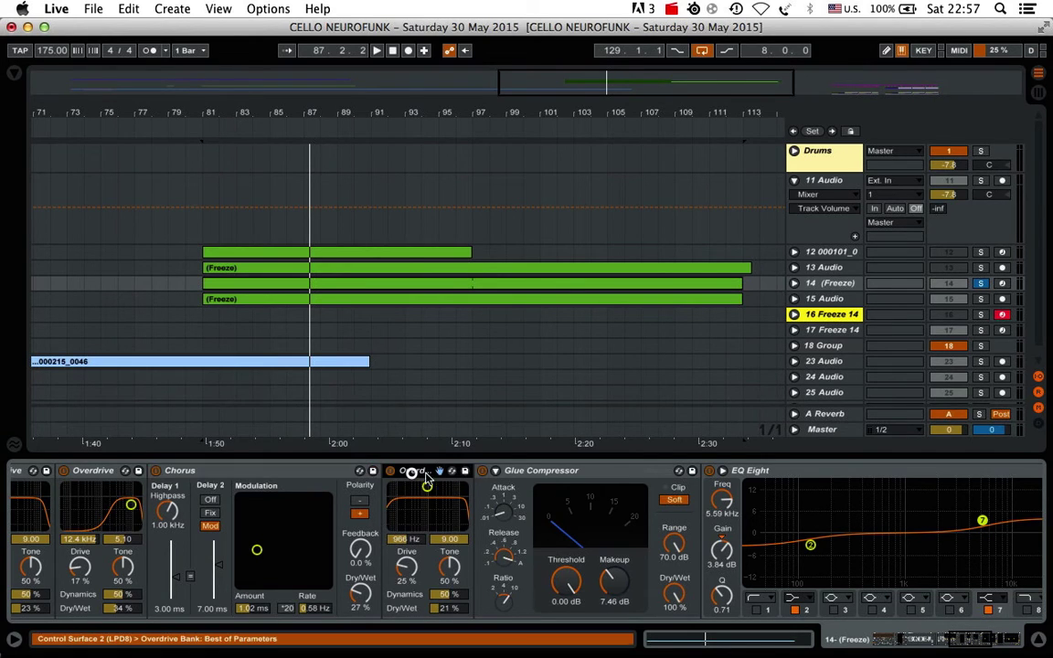
pyautogui.click(618, 473)
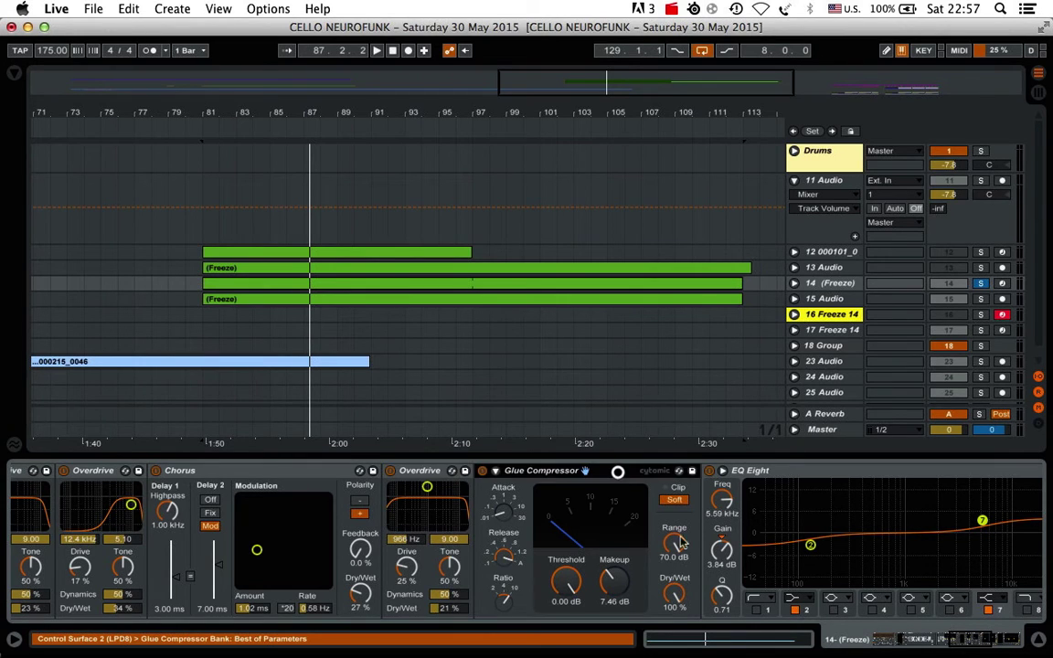
pyautogui.click(976, 647)
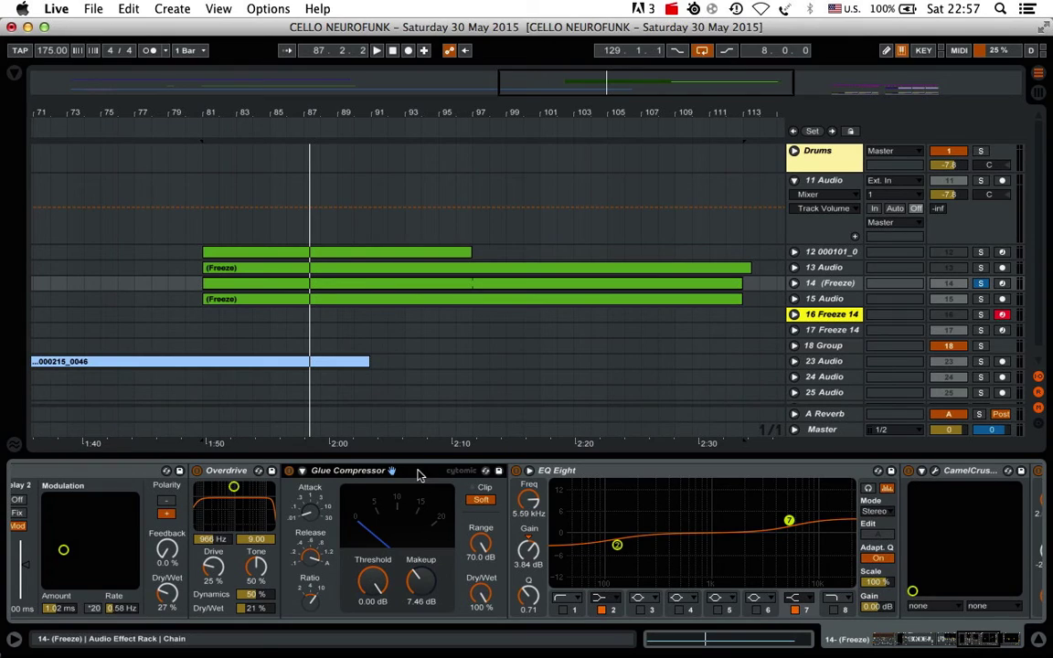
pyautogui.click(306, 516)
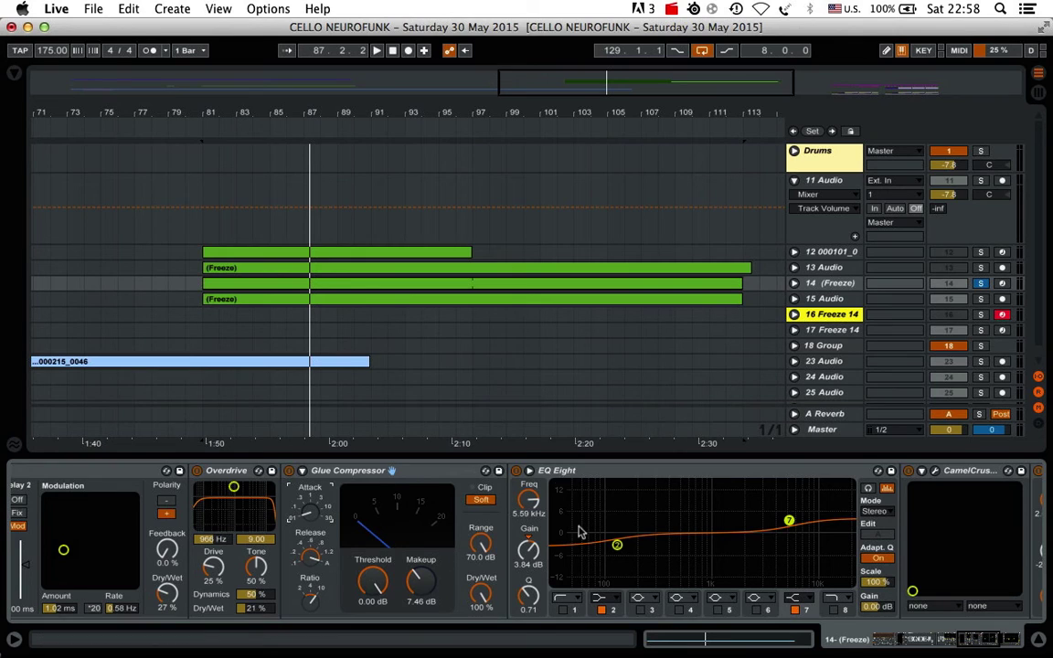
pyautogui.moveTo(964, 643)
pyautogui.mouseDown()
pyautogui.moveTo(975, 639)
pyautogui.moveTo(965, 641)
pyautogui.mouseUp()
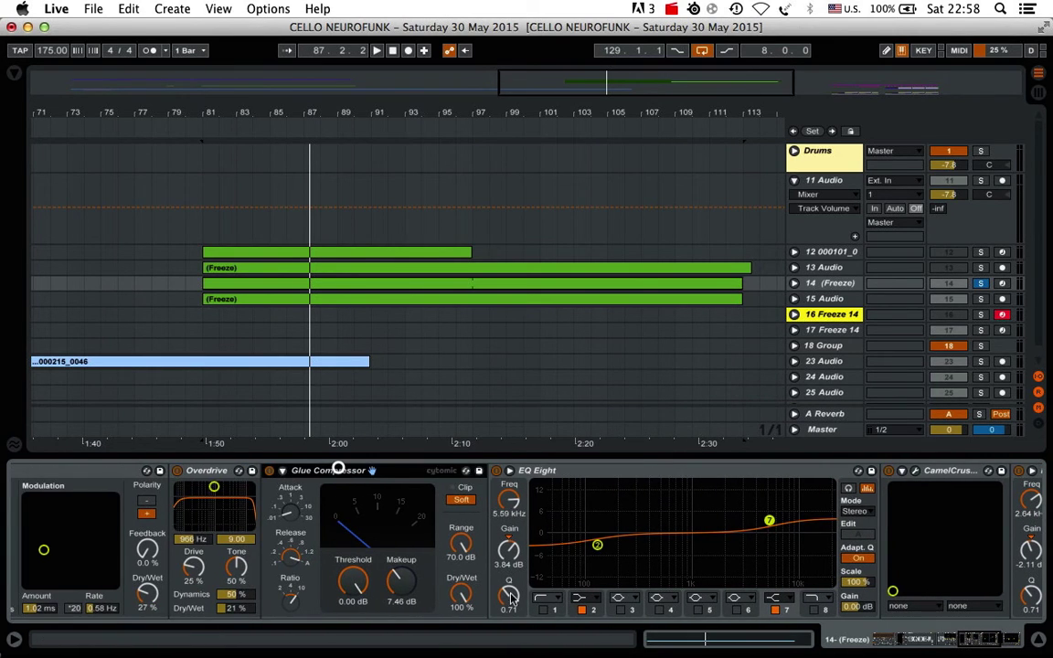
pyautogui.click(339, 470)
pyautogui.click(974, 639)
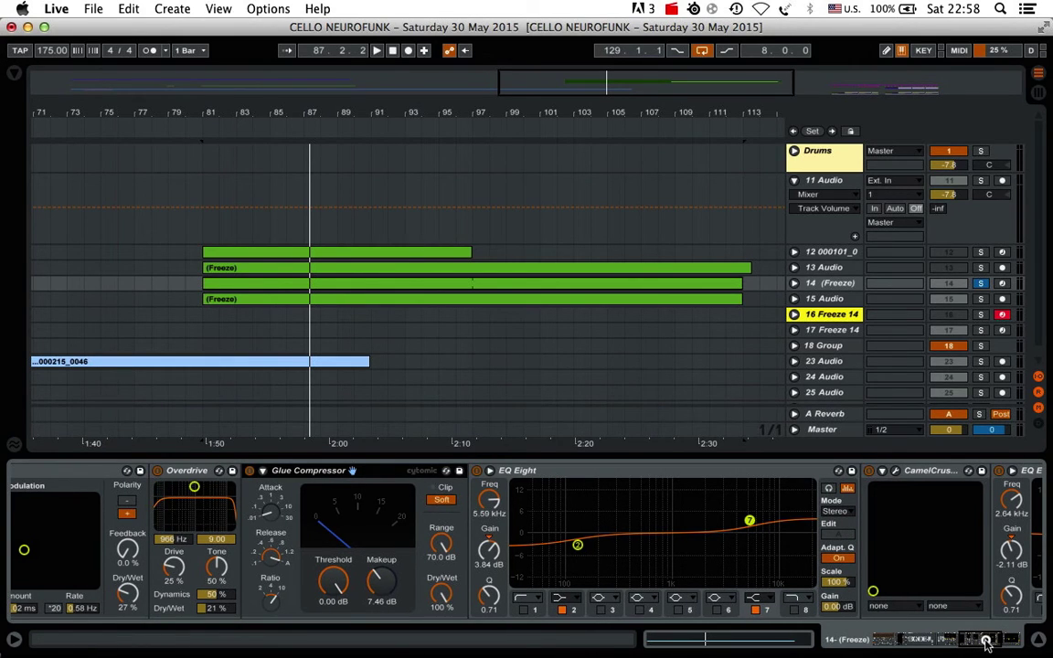
# Step: Review the two EQ Eights at the rack's end and CamelCrusher's Annihilate patch, closing the plug-in window again
pyautogui.hscroll(10, 986, 642)
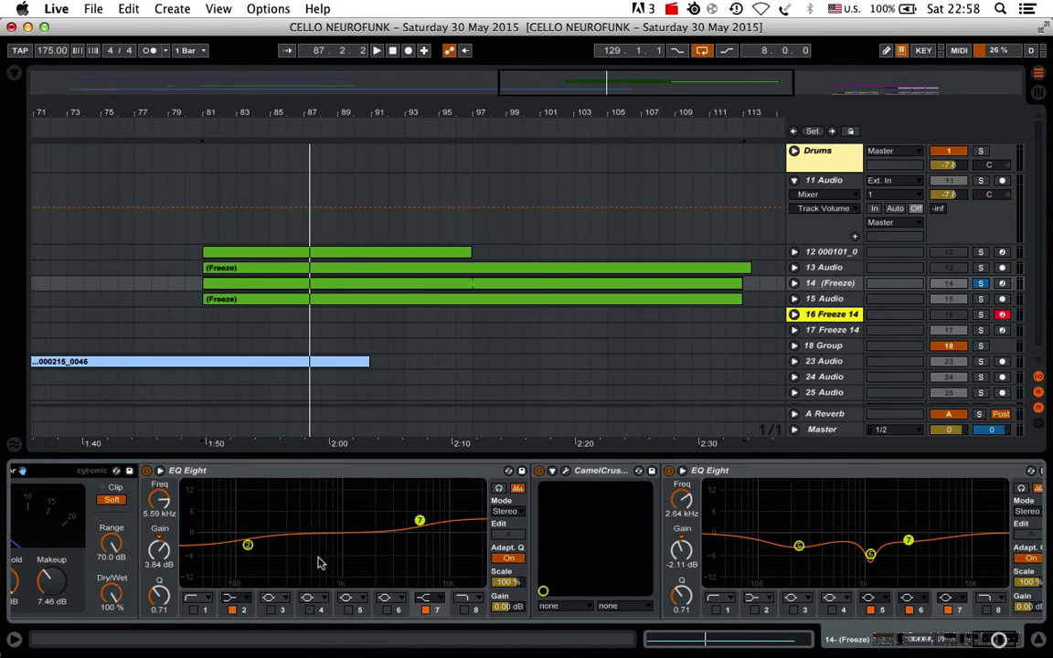
pyautogui.click(411, 469)
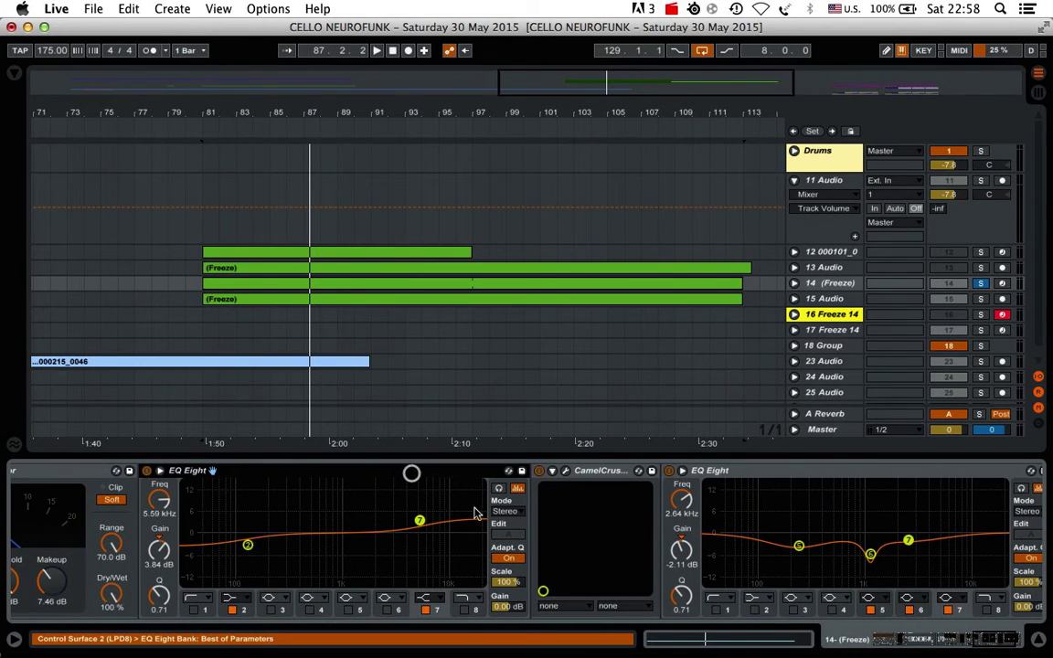
pyautogui.hscroll(4, 1009, 612)
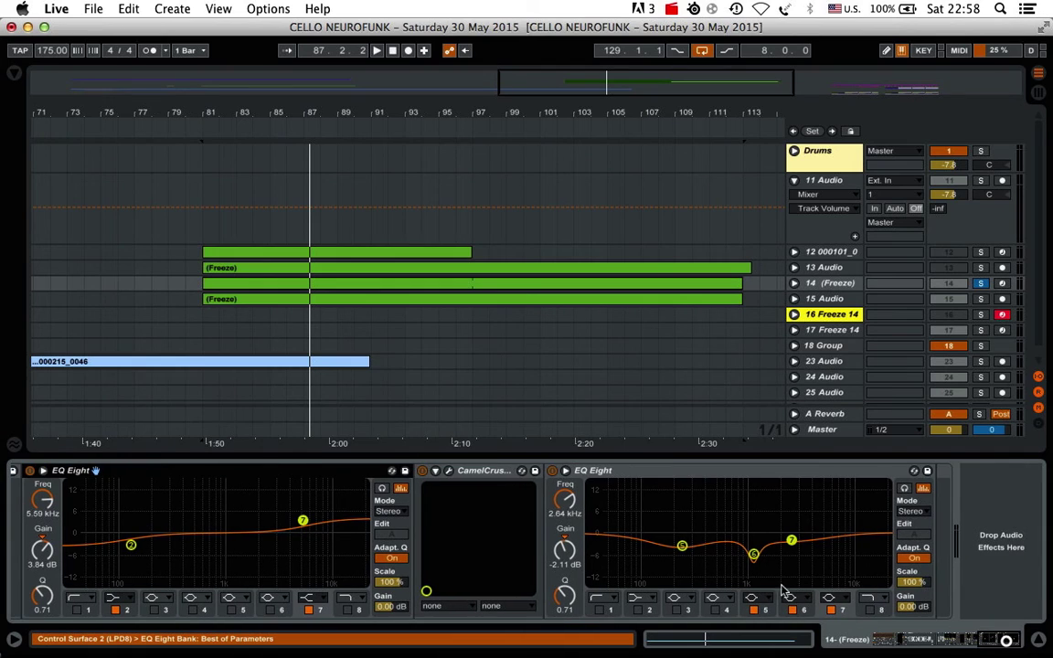
pyautogui.click(452, 472)
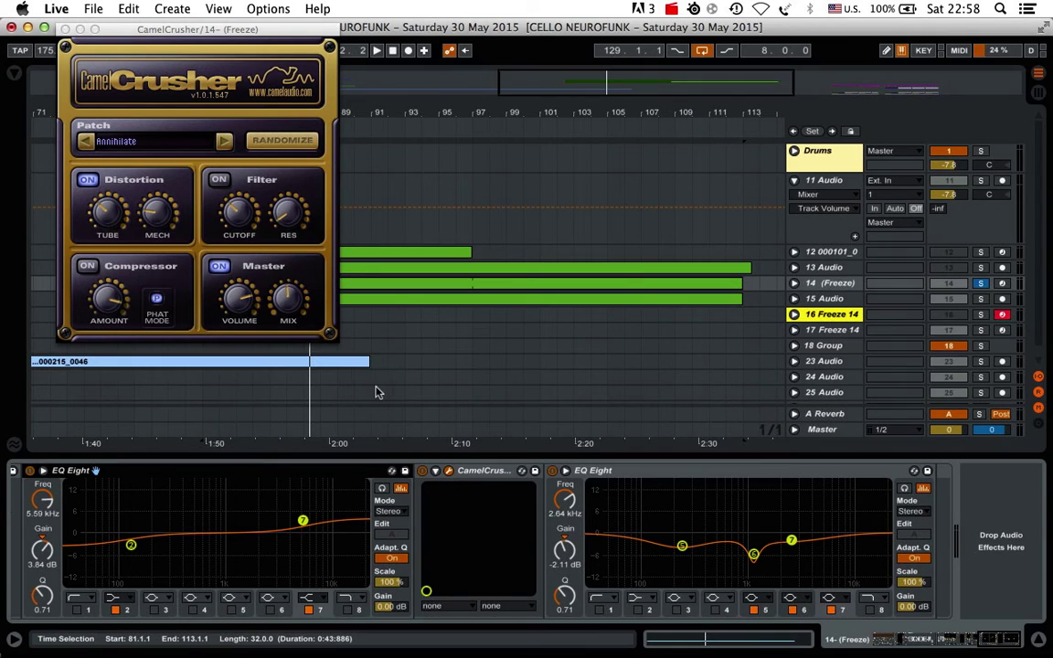
pyautogui.click(491, 468)
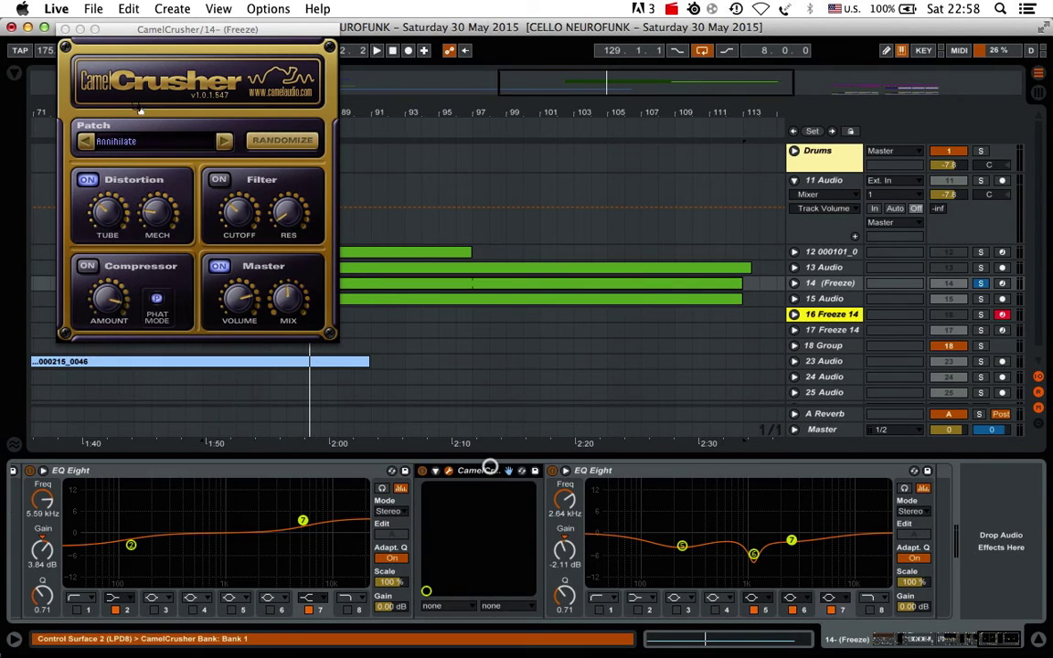
pyautogui.click(65, 30)
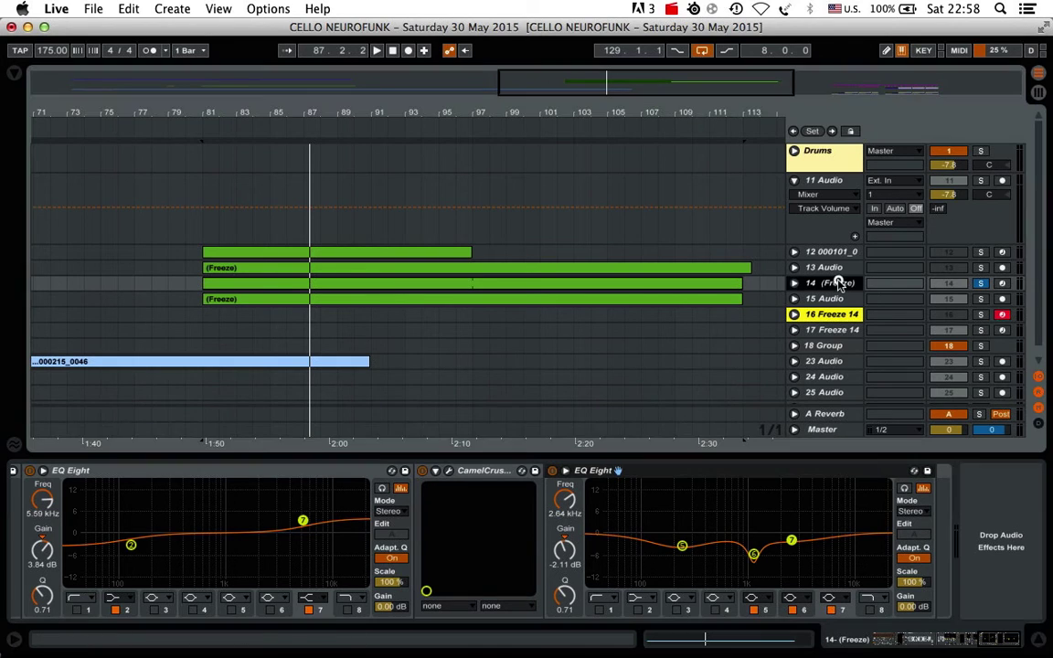
# Step: Unfold and solo track 15, and audition its frozen audio from bars 81, 91 and 97
pyautogui.click(794, 299)
pyautogui.click(499, 302)
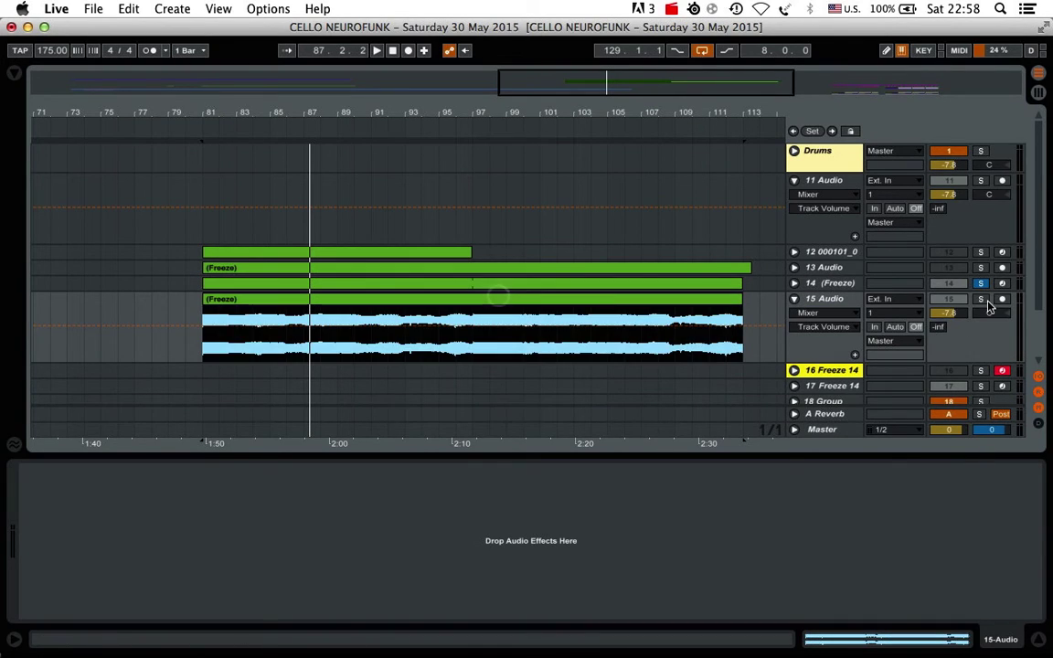
pyautogui.click(545, 299)
pyautogui.click(376, 51)
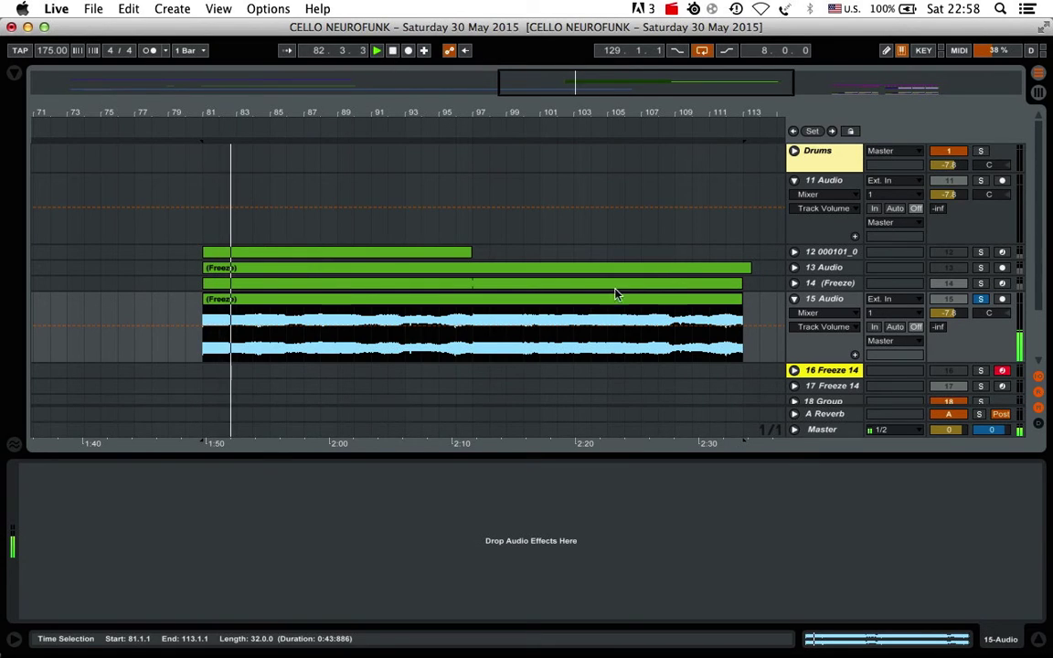
pyautogui.click(369, 347)
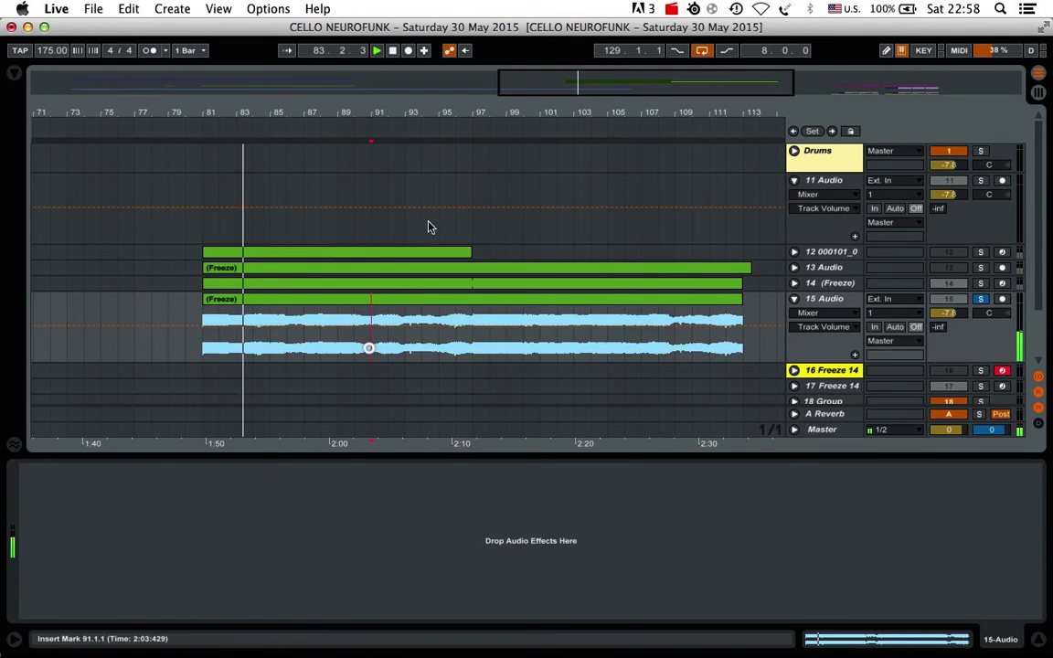
pyautogui.click(381, 52)
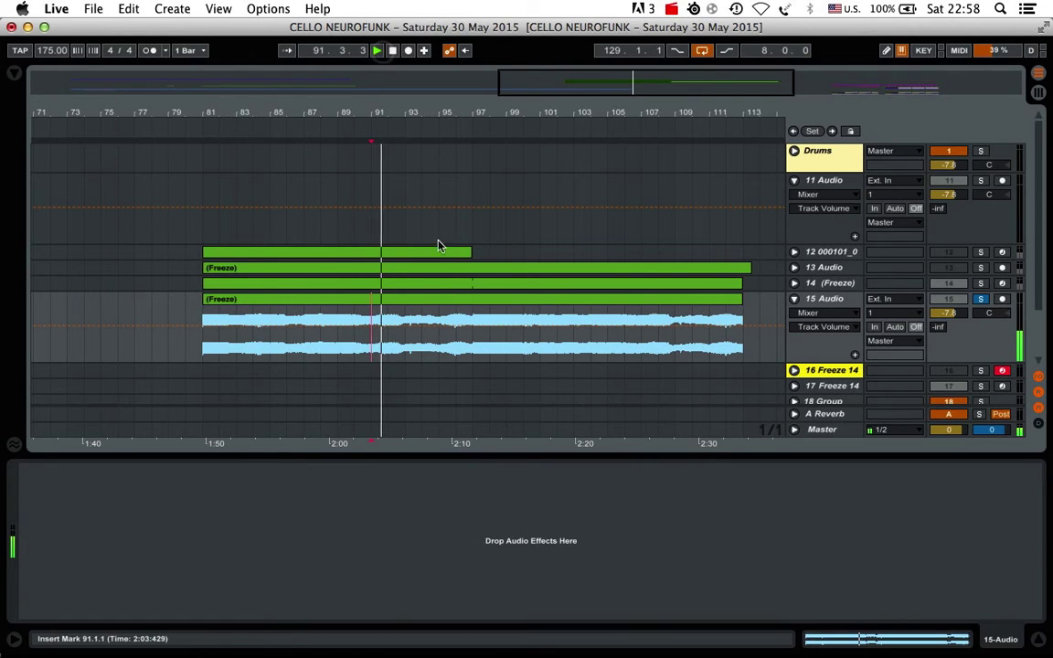
pyautogui.click(475, 349)
pyautogui.click(379, 49)
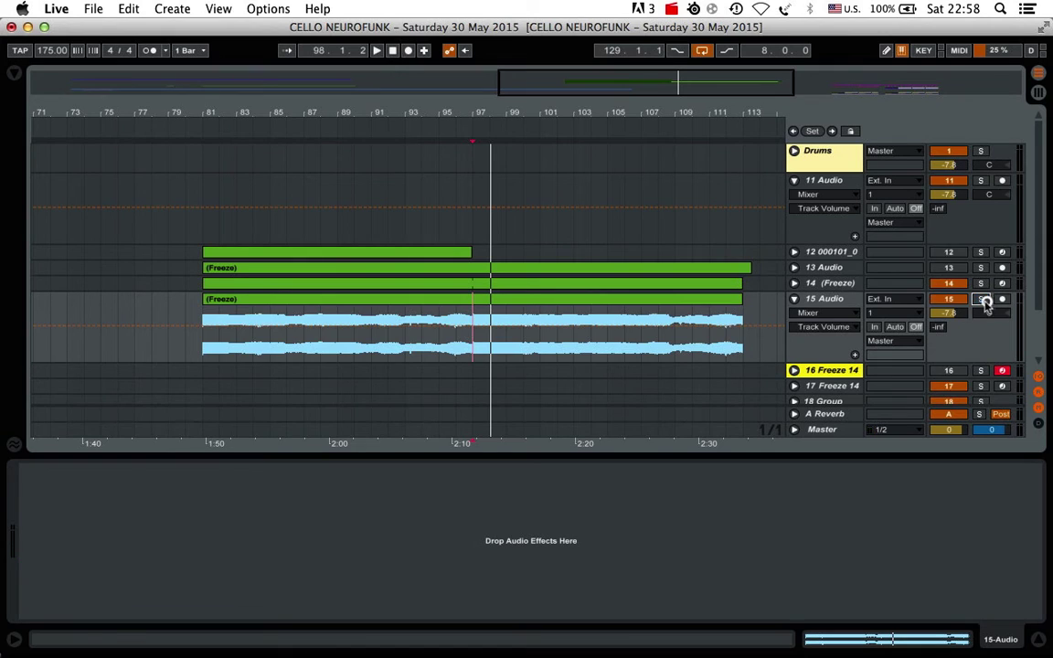
# Step: Fold track 15 with its solo off, and solo track 16 with its sampler and effects in view
pyautogui.click(794, 299)
pyautogui.moveTo(741, 119)
pyautogui.mouseDown()
pyautogui.moveTo(724, 113)
pyautogui.moveTo(744, 115)
pyautogui.mouseUp()
pyautogui.click(832, 314)
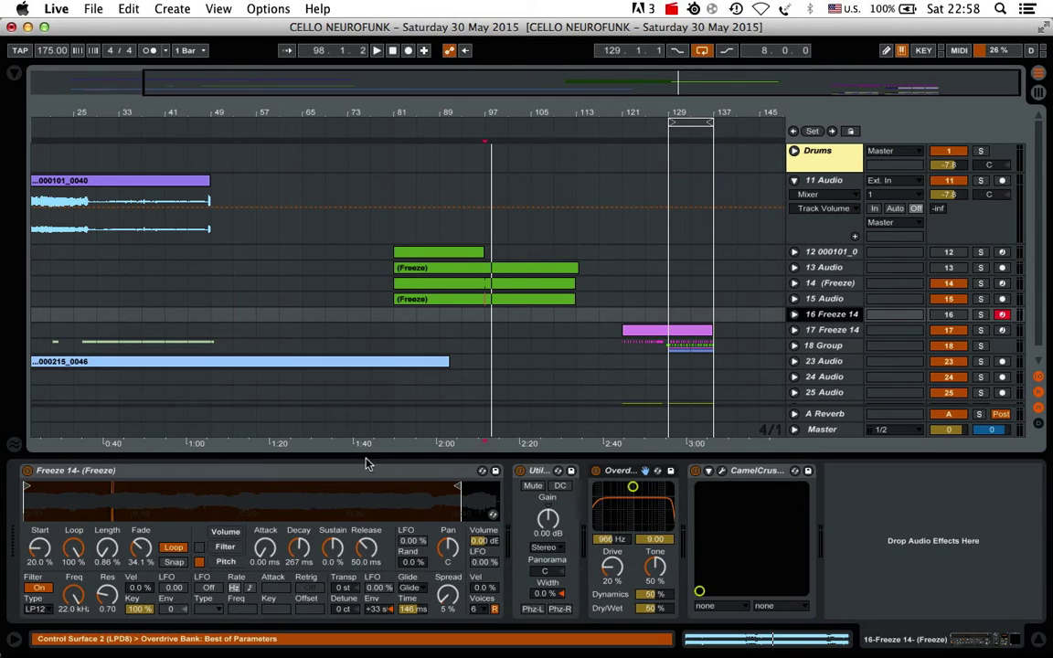
pyautogui.click(979, 314)
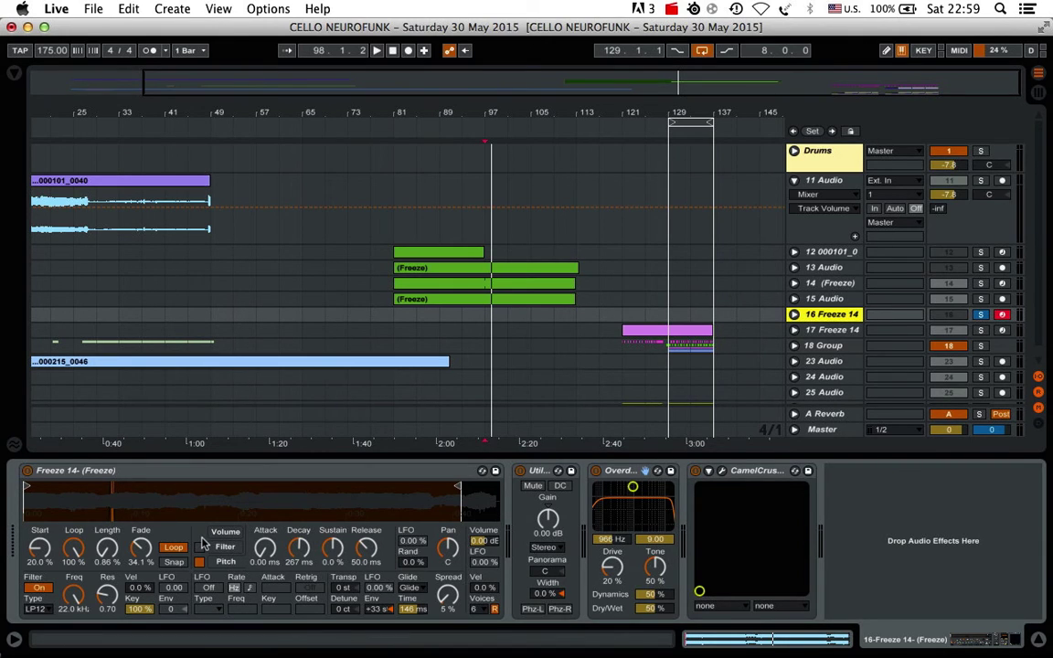
# Step: Play repeated notes on track 16's sampler and switch off its Utility to compare the sound
pyautogui.press('a')
pyautogui.press('a')
pyautogui.press('a')
pyautogui.press('a')
pyautogui.press('a')
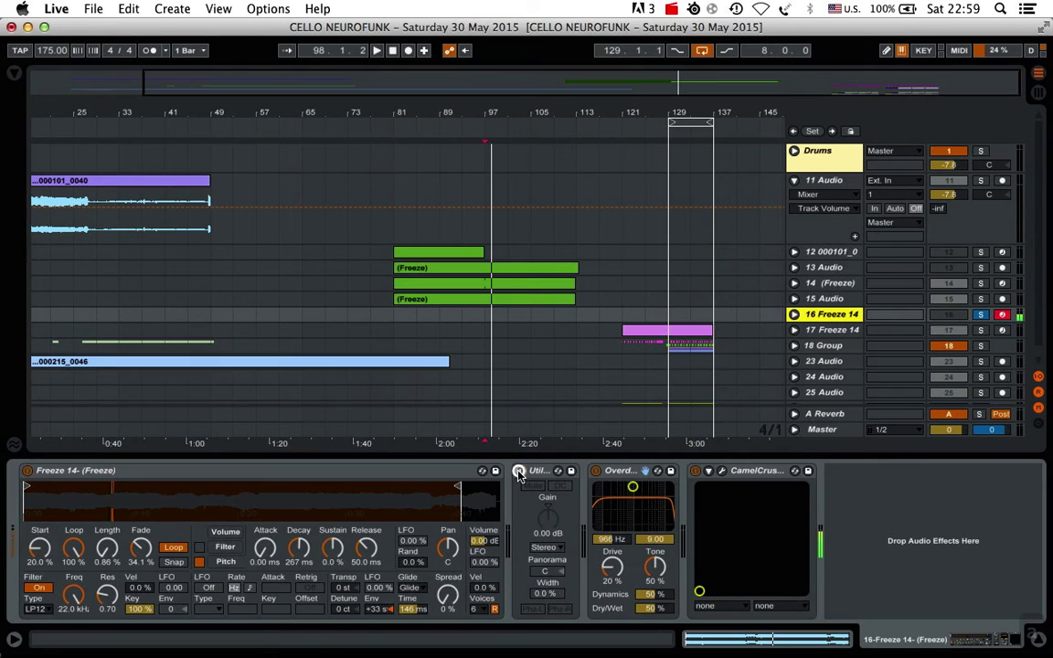
pyautogui.click(519, 470)
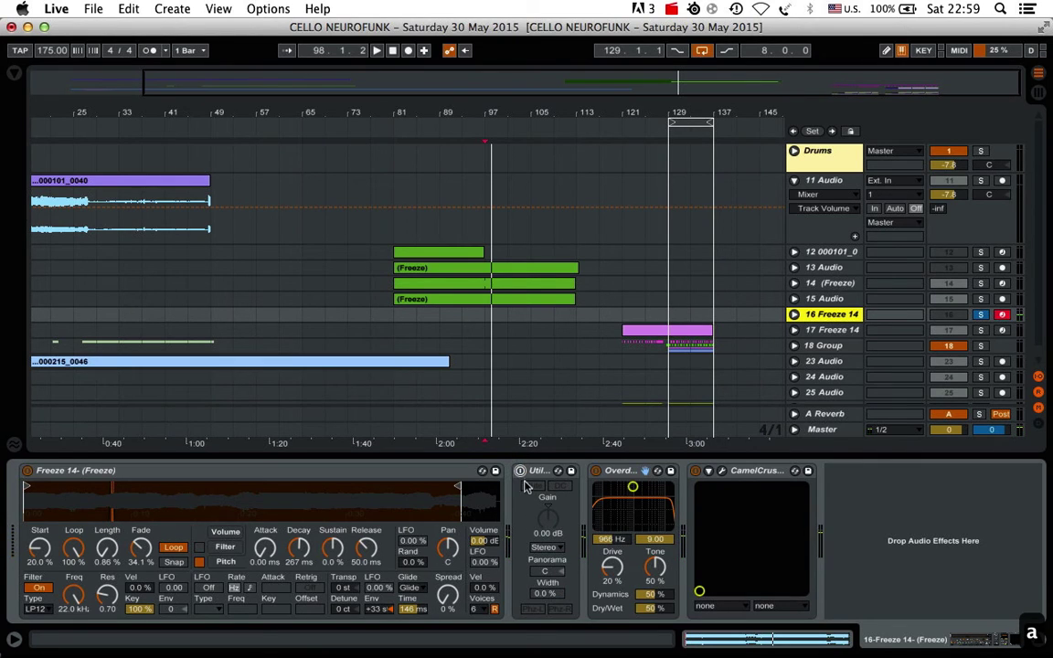
# Step: Switch track 16's Utility back on, selecting the sampler's Spread and the Utility's Width controls
pyautogui.click(448, 596)
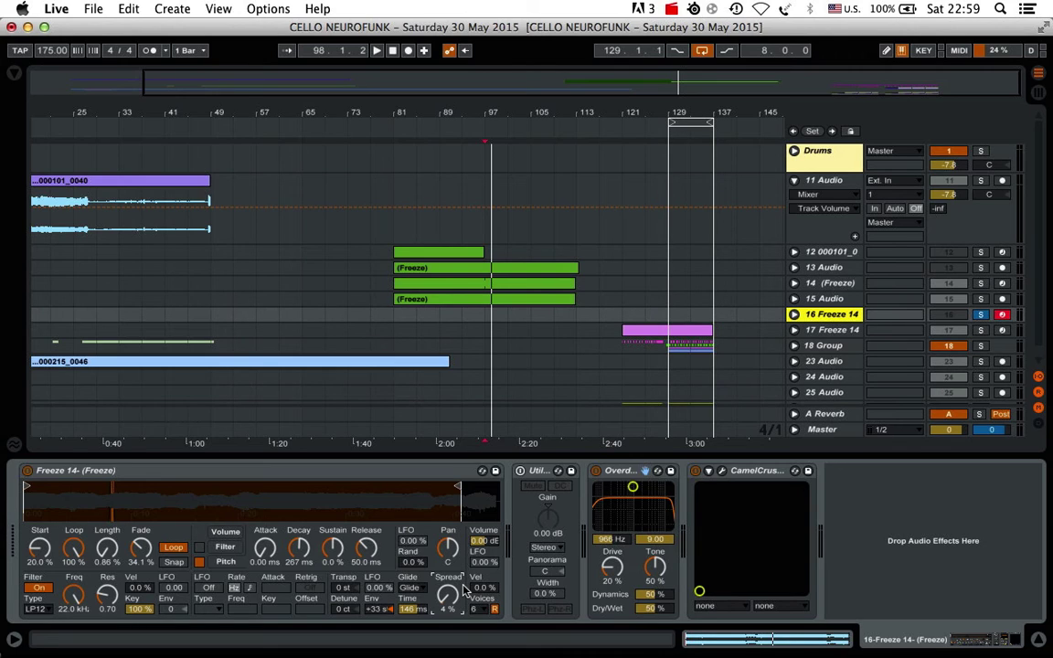
pyautogui.click(536, 480)
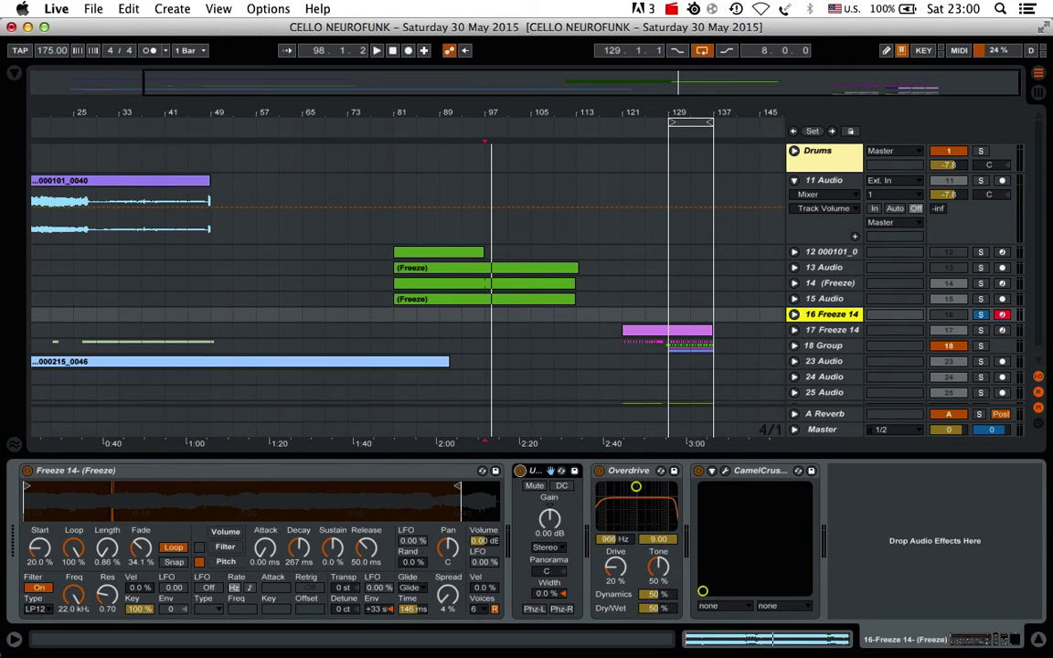
pyautogui.click(540, 593)
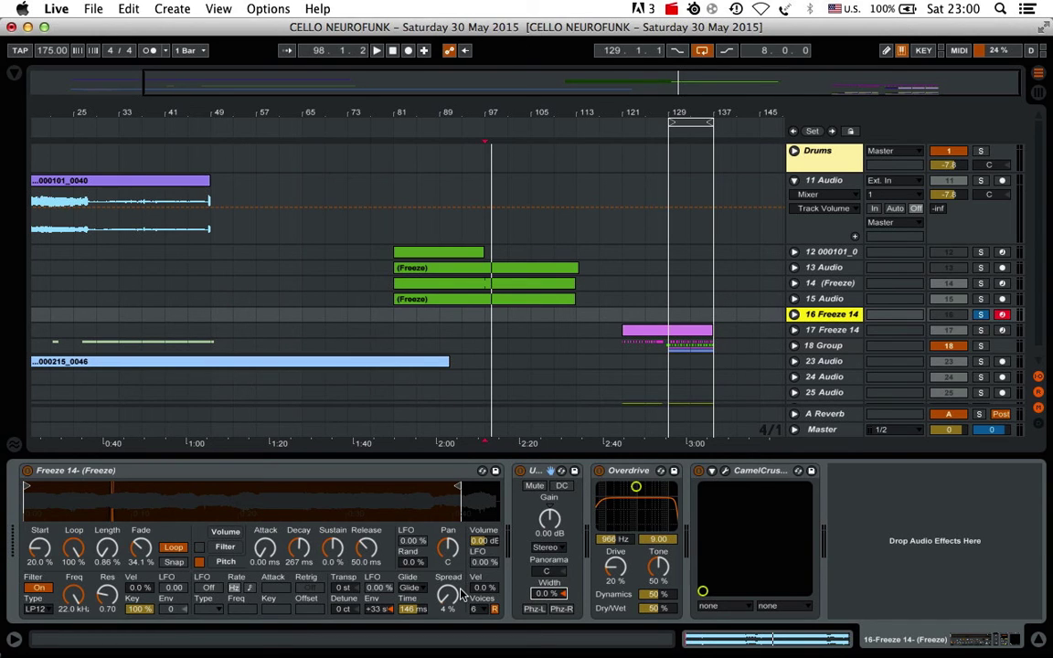
# Step: Play notes on track 16's sampler with the Utility on to hear the effect of Spread
pyautogui.moveTo(678, 107)
pyautogui.mouseDown()
pyautogui.moveTo(667, 103)
pyautogui.moveTo(679, 104)
pyautogui.mouseUp()
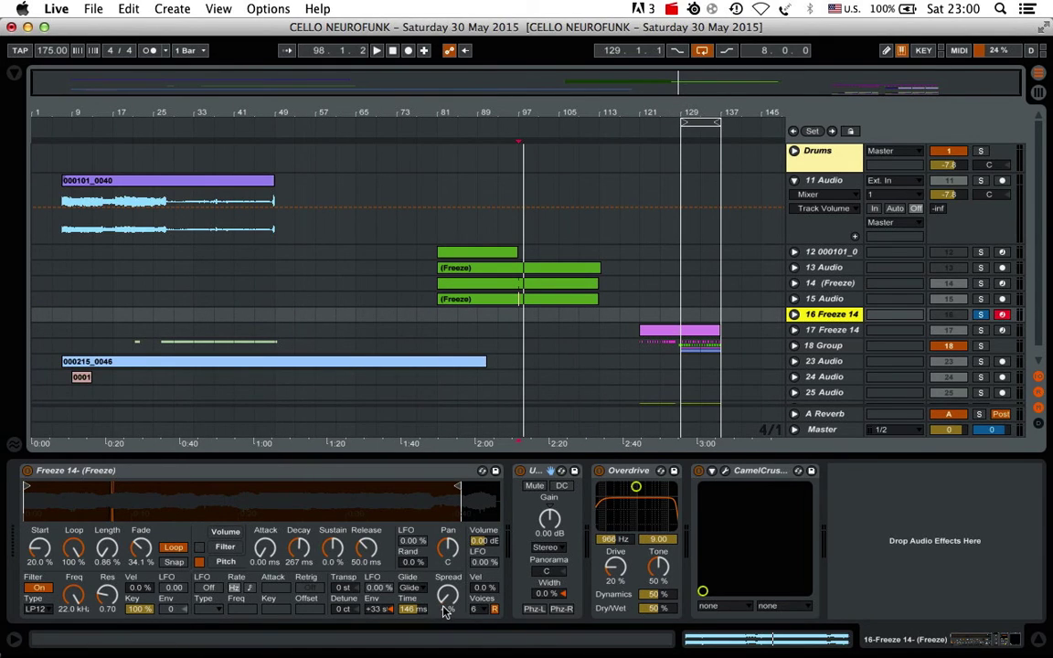
pyautogui.press('a')
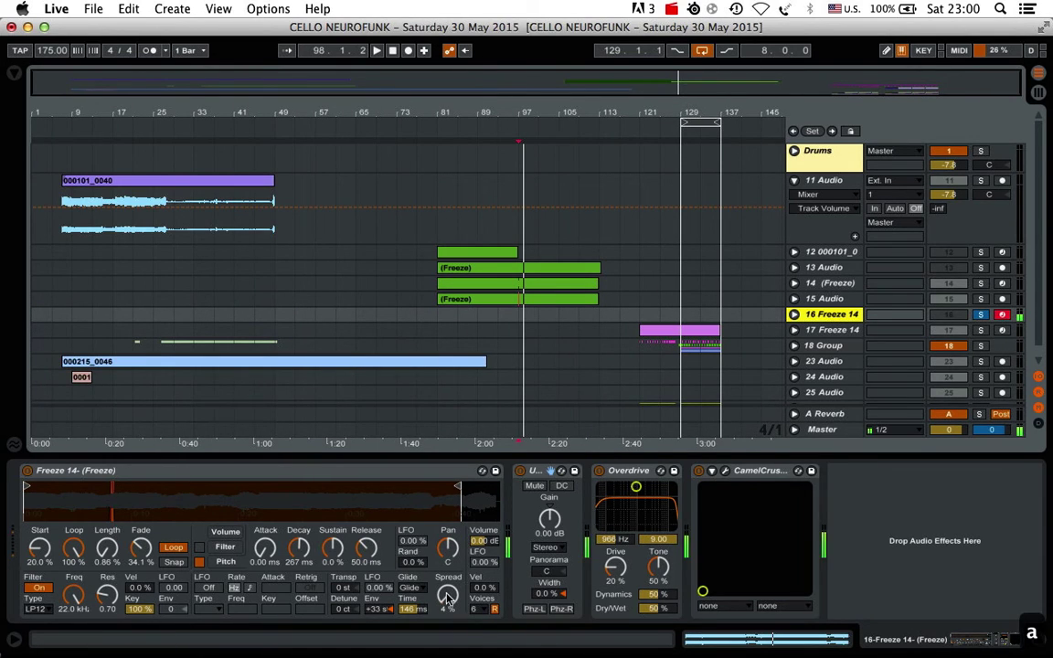
pyautogui.press('l')
pyautogui.press('a')
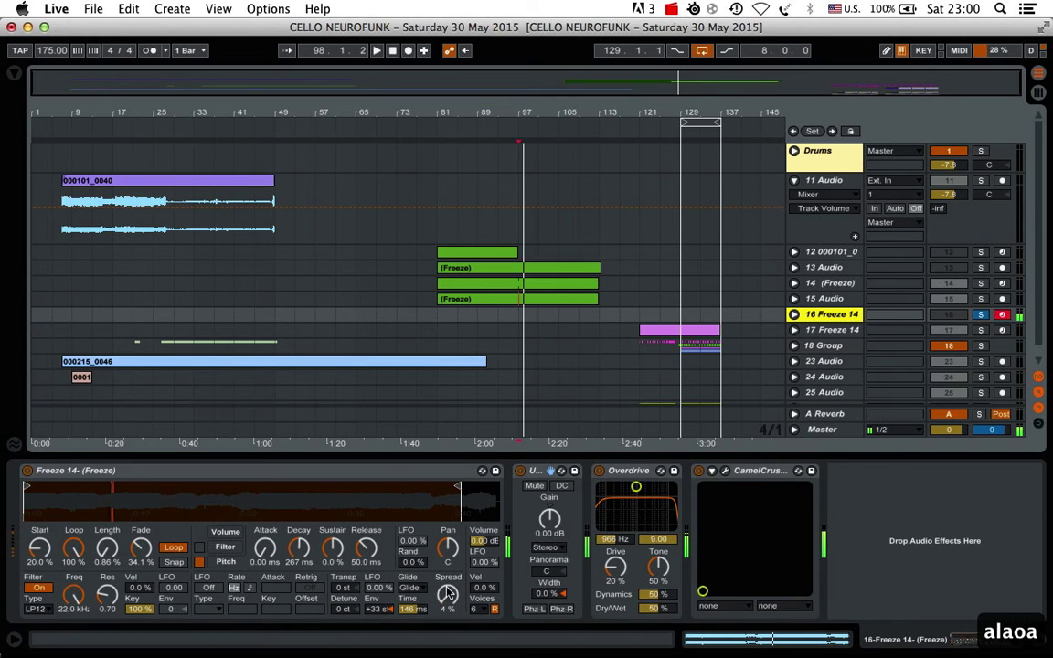
pyautogui.click(448, 594)
pyautogui.press('a')
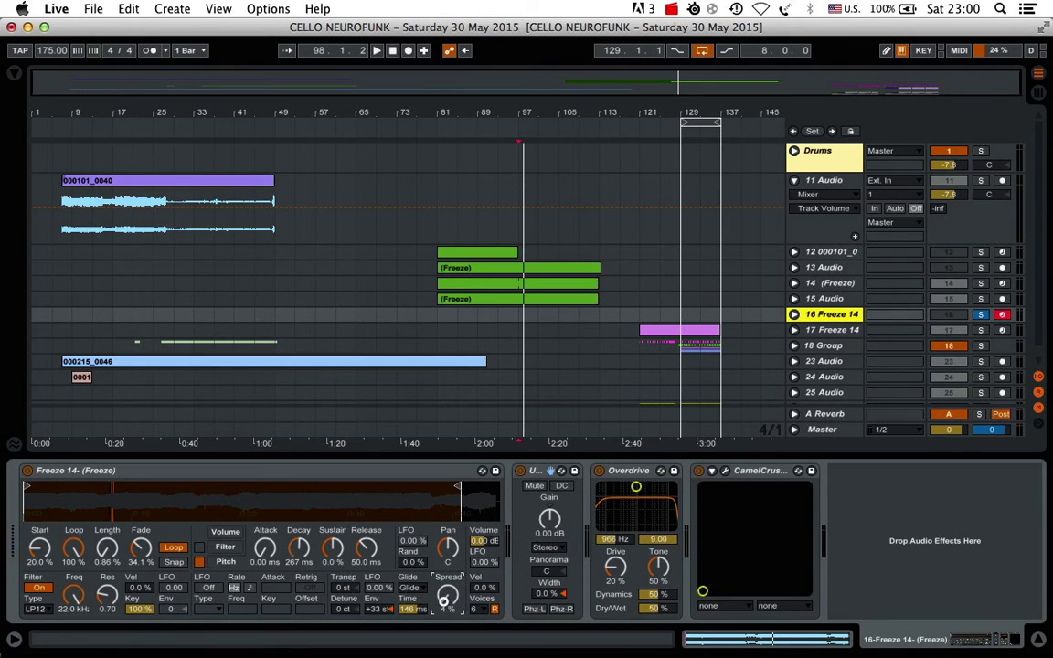
# Step: Select track 16's CamelCrusher, hide the device view and turn off the track's solo
pyautogui.moveTo(708, 109); pyautogui.dragTo(708, 146)
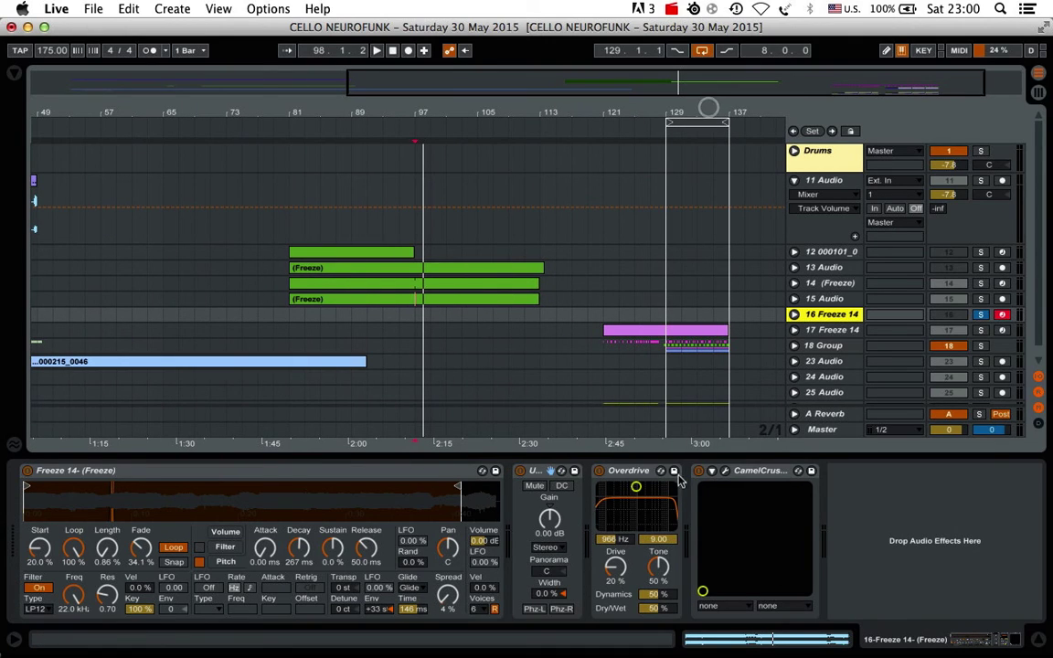
pyautogui.click(775, 472)
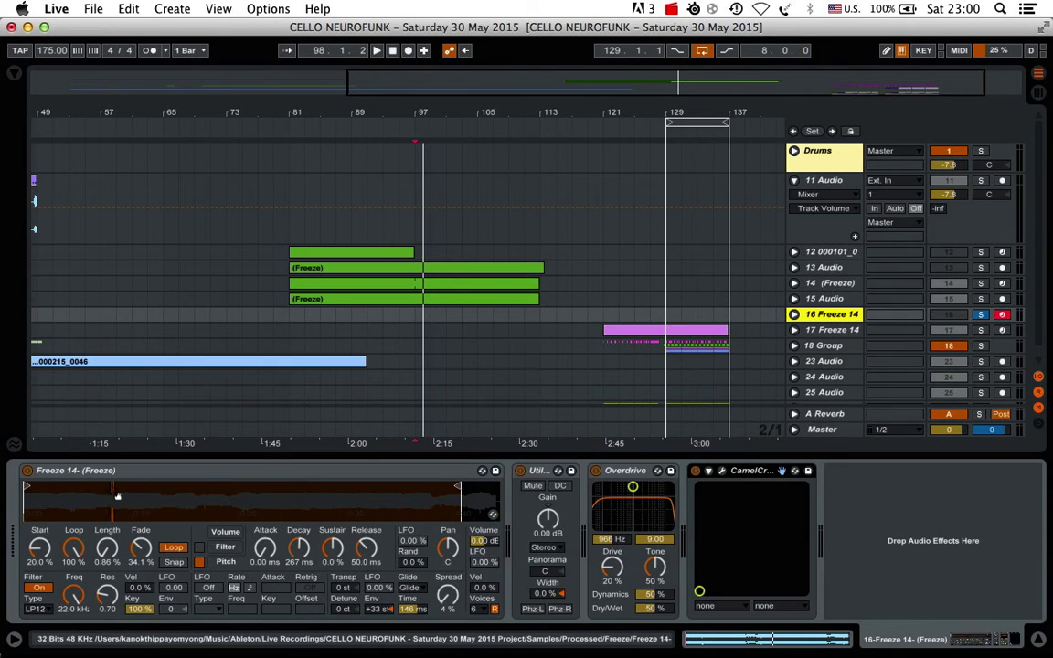
pyautogui.click(1035, 643)
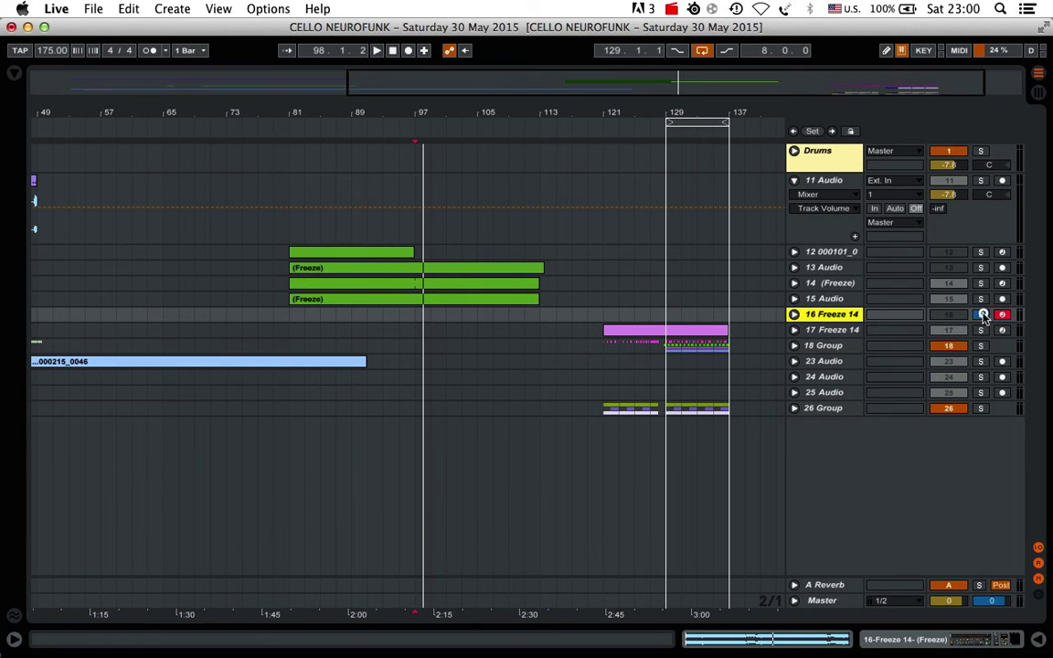
pyautogui.click(983, 314)
# Step: Select track 17's MIDI clip and play the arrangement from bar 121
pyautogui.click(668, 332)
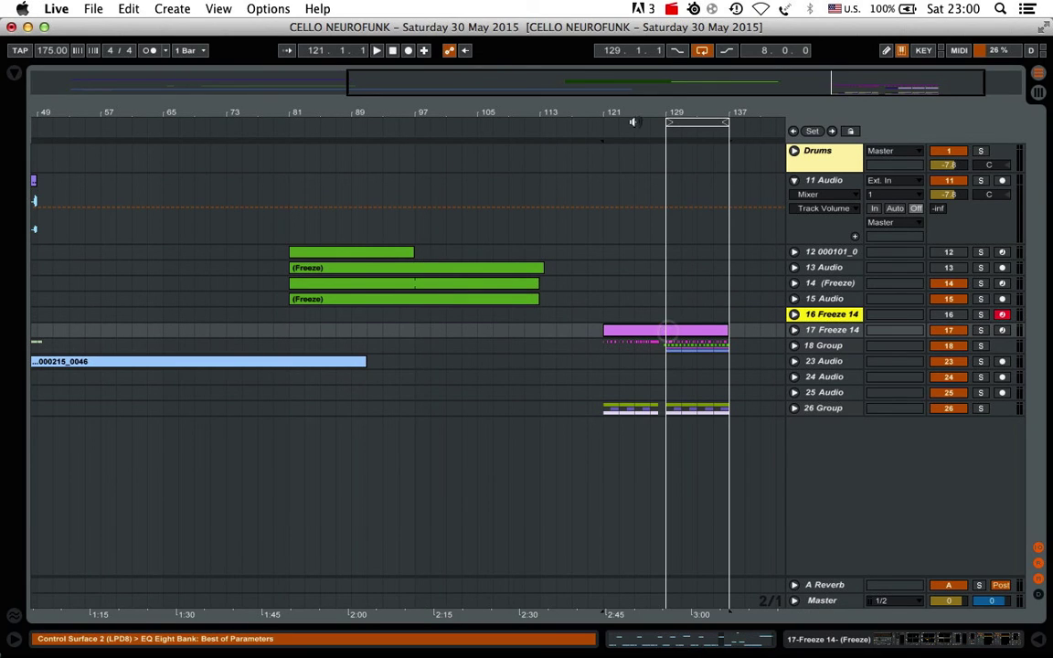
pyautogui.moveTo(632, 122); pyautogui.dragTo(693, 111)
pyautogui.click(376, 50)
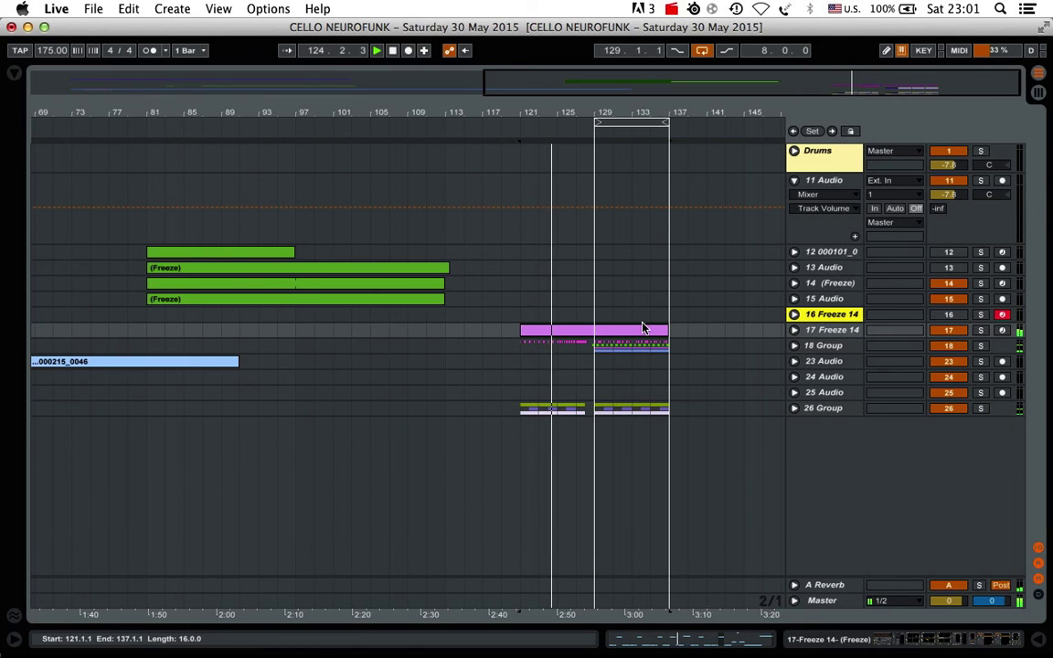
# Step: Unfold track 17 to reveal its notes and automation lanes, and bring its device chain into view
pyautogui.click(793, 329)
pyautogui.scroll(-3, 742, 330)
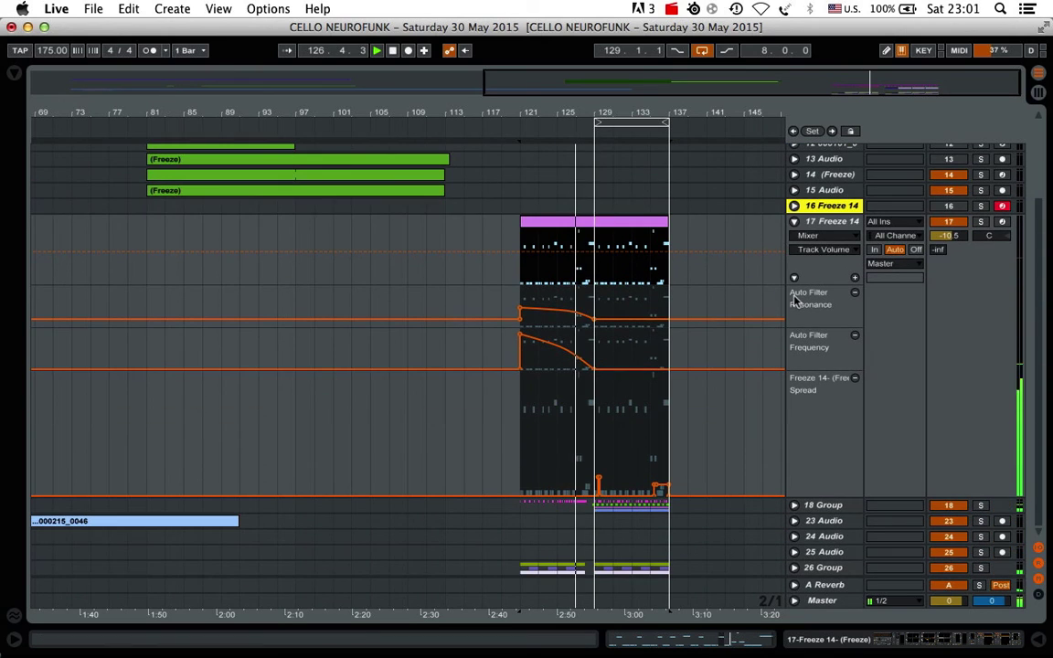
pyautogui.doubleClick(834, 223)
pyautogui.click(901, 641)
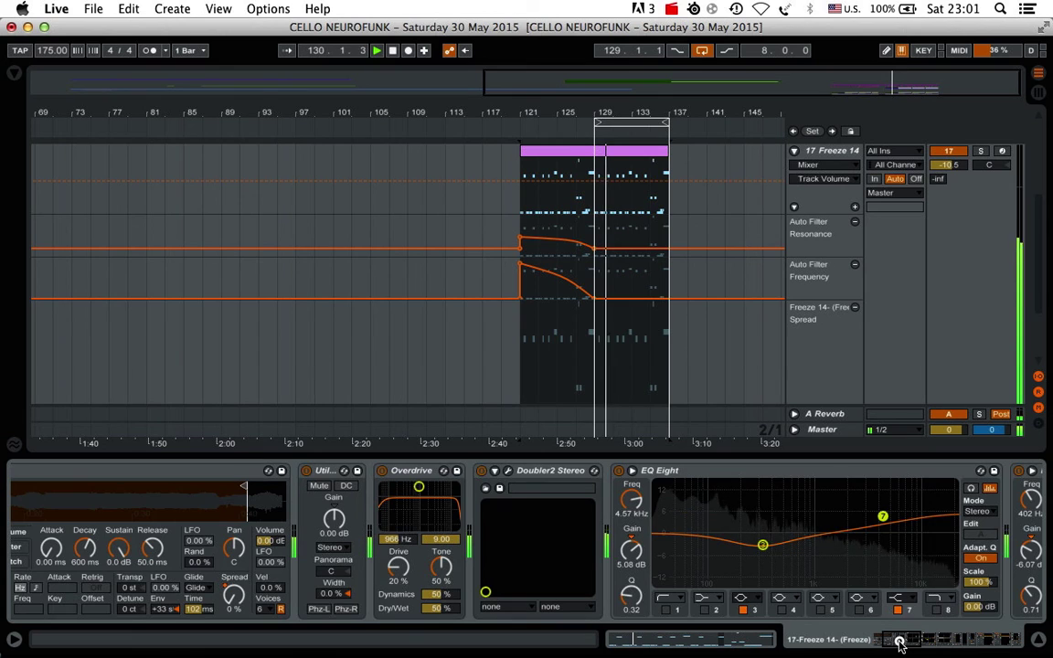
# Step: Set track 17's volume to -11.9 dB while reviewing its effects up to the sidechained Compressors
pyautogui.moveTo(900, 643); pyautogui.dragTo(957, 637)
pyautogui.moveTo(940, 164); pyautogui.dragTo(941, 174)
pyautogui.moveTo(965, 640); pyautogui.dragTo(980, 643)
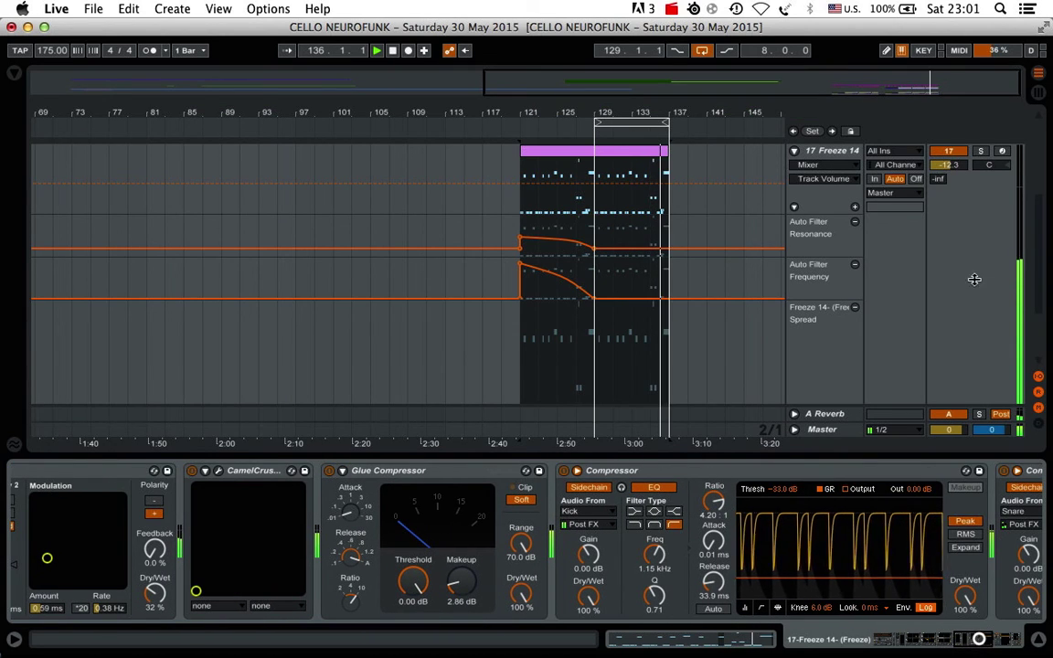
pyautogui.moveTo(954, 170); pyautogui.dragTo(955, 167)
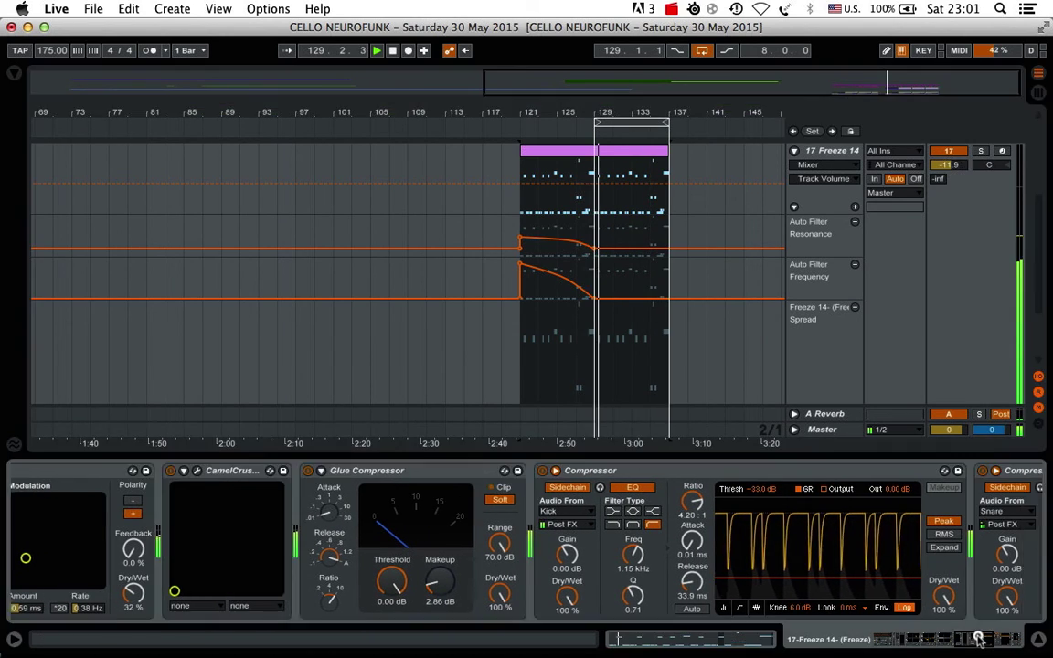
pyautogui.moveTo(976, 638); pyautogui.dragTo(981, 637)
# Step: Turn on Follow, examine track 17's notes from bar 129, and go back through its device chain to the sampler
pyautogui.moveTo(677, 112); pyautogui.dragTo(618, 111)
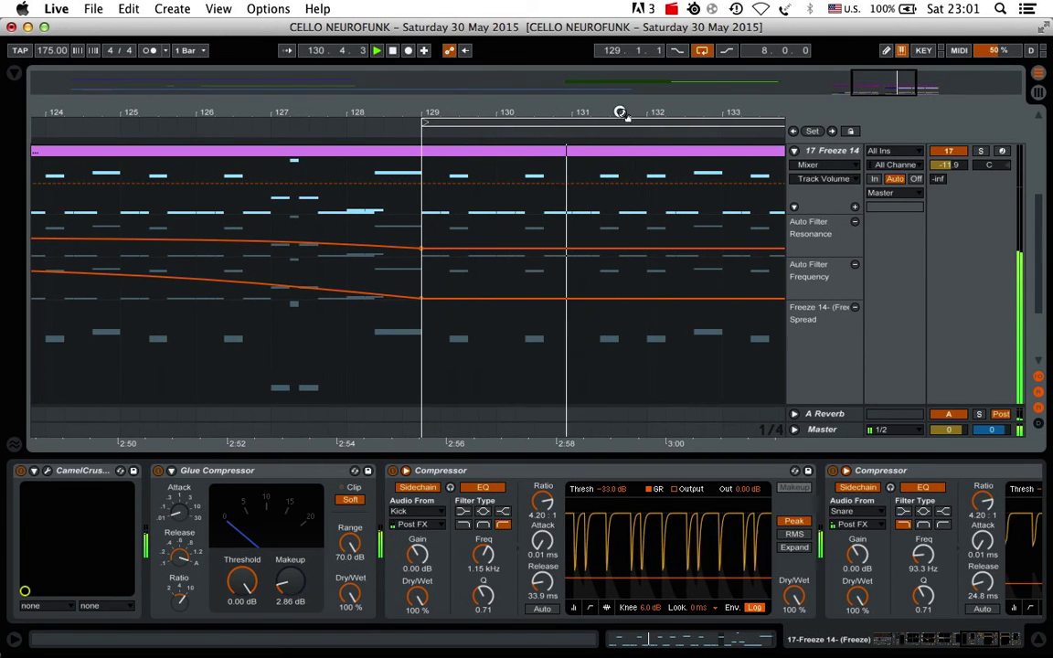
pyautogui.click(290, 49)
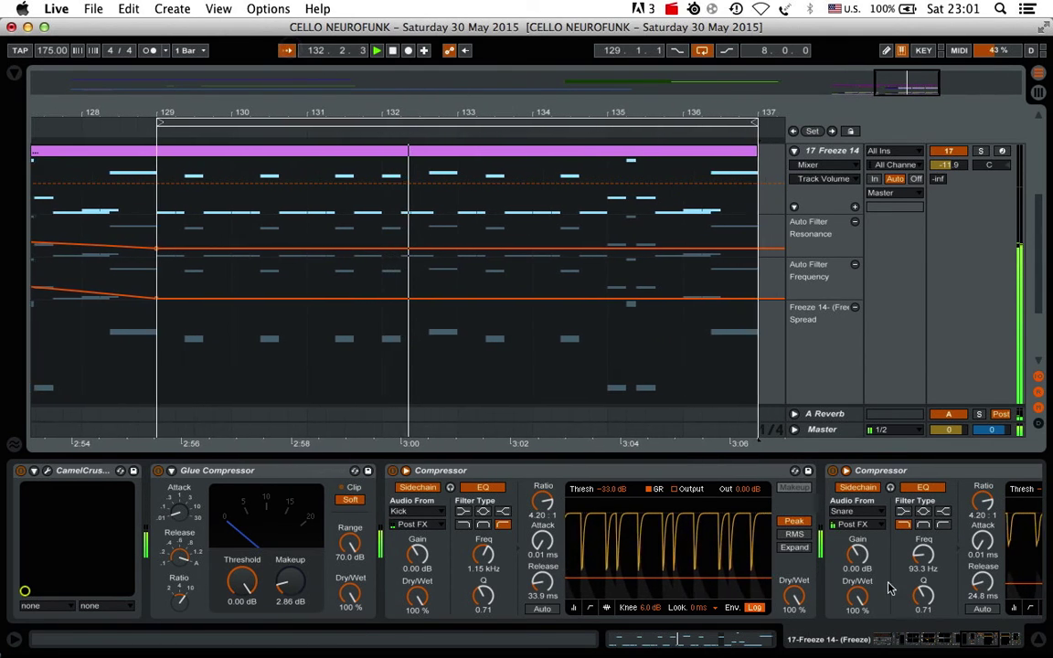
pyautogui.click(949, 643)
pyautogui.moveTo(949, 643); pyautogui.dragTo(884, 646)
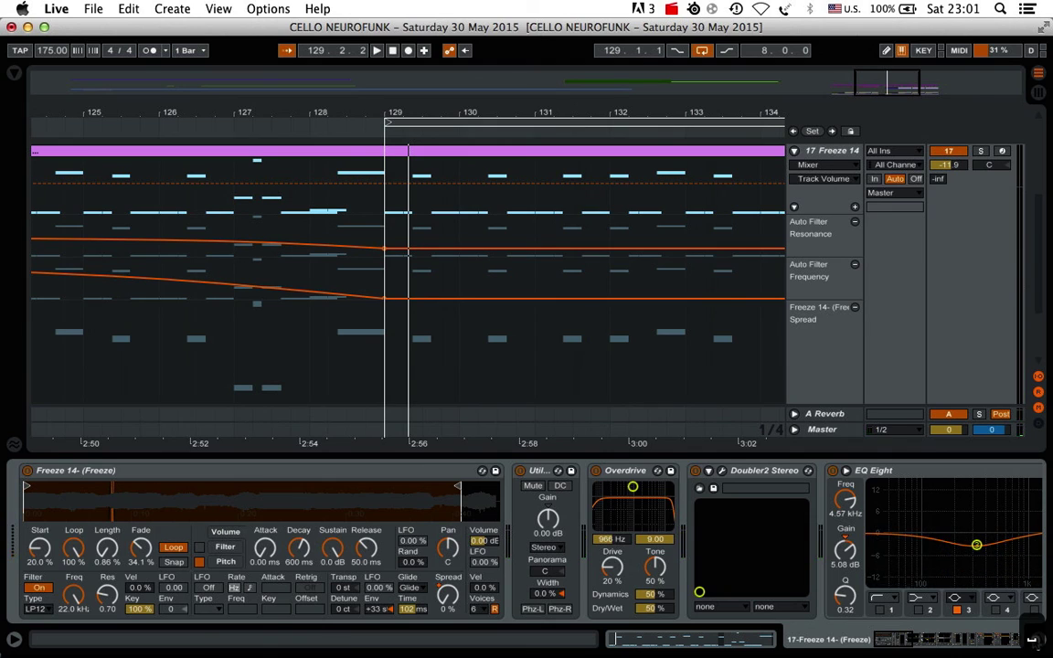
# Step: Hide the device view and fold track 17, with the whole arrangement in view
pyautogui.click(1032, 639)
pyautogui.click(792, 225)
pyautogui.moveTo(498, 100)
pyautogui.mouseDown()
pyautogui.moveTo(497, 91)
pyautogui.moveTo(498, 109)
pyautogui.mouseUp()
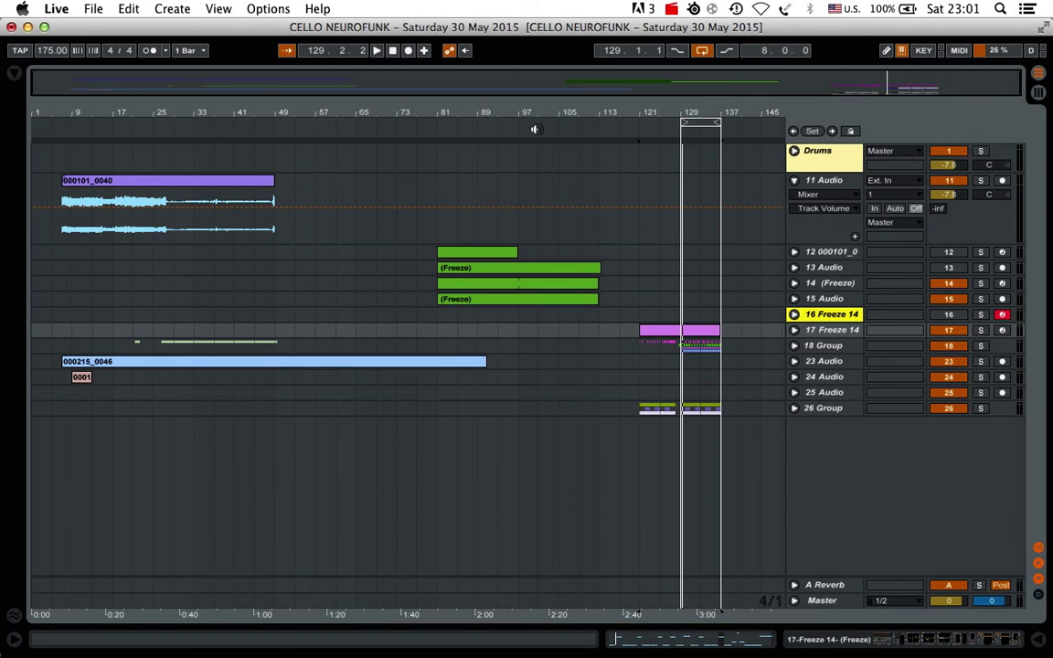
# Step: Fold track 11, select its cello clip 000101_0040 at bar 7, and unfold the track again
pyautogui.click(794, 181)
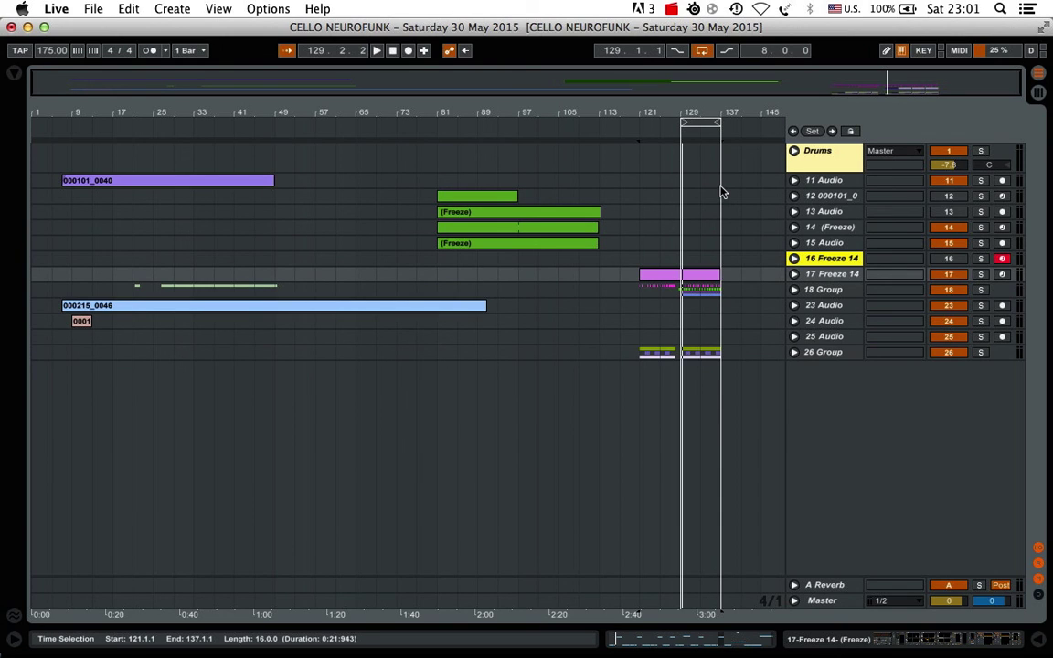
pyautogui.click(120, 181)
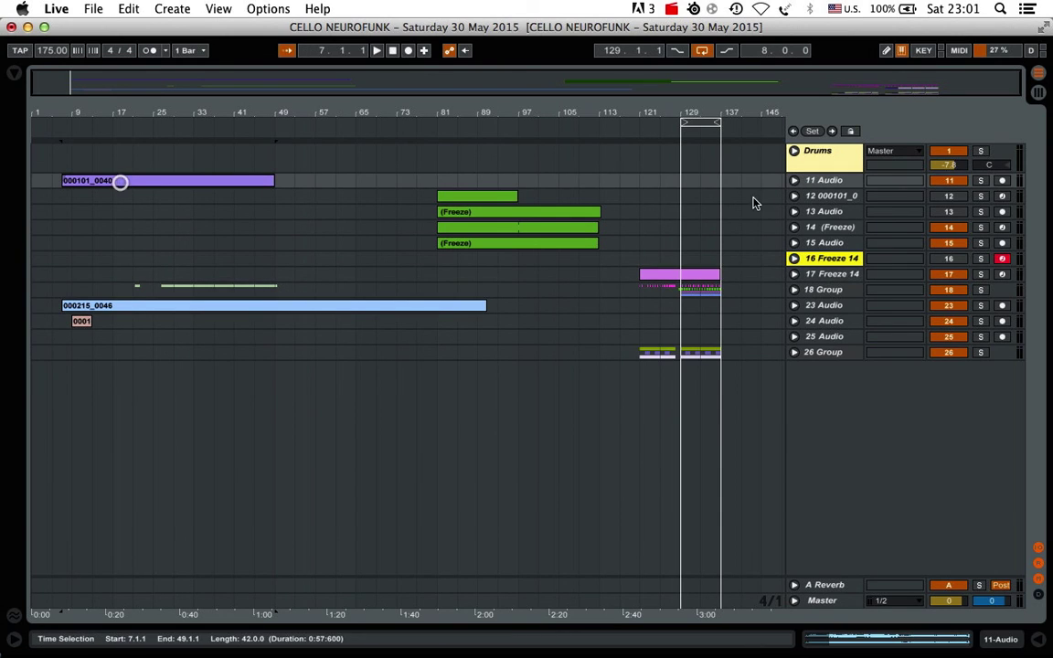
pyautogui.click(793, 181)
pyautogui.moveTo(72, 100)
pyautogui.mouseDown()
pyautogui.moveTo(80, 110)
pyautogui.moveTo(78, 87)
pyautogui.mouseUp()
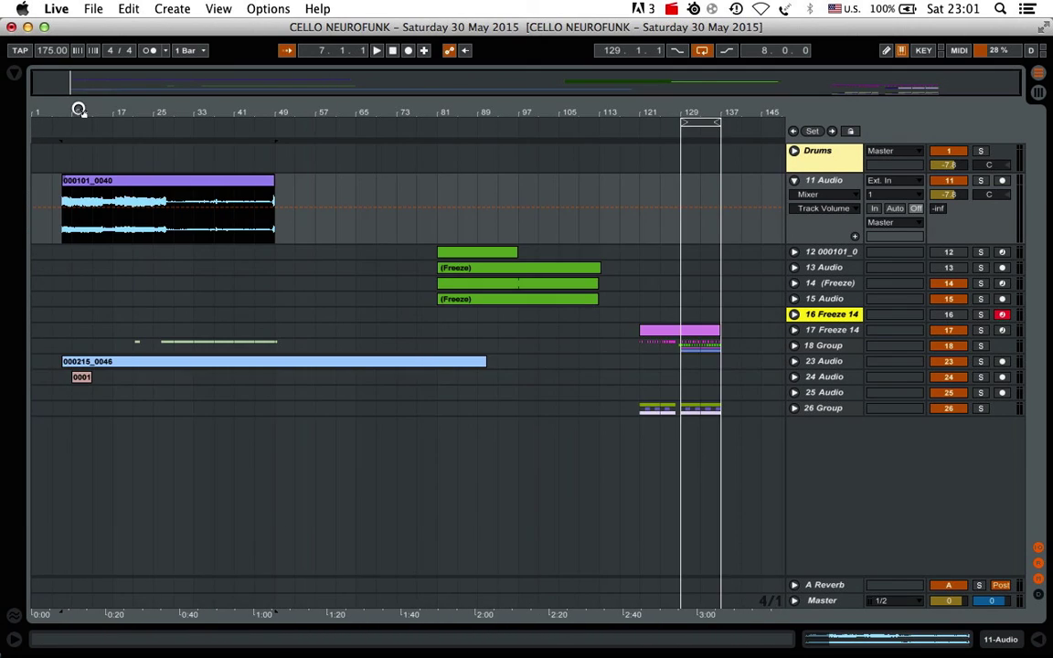